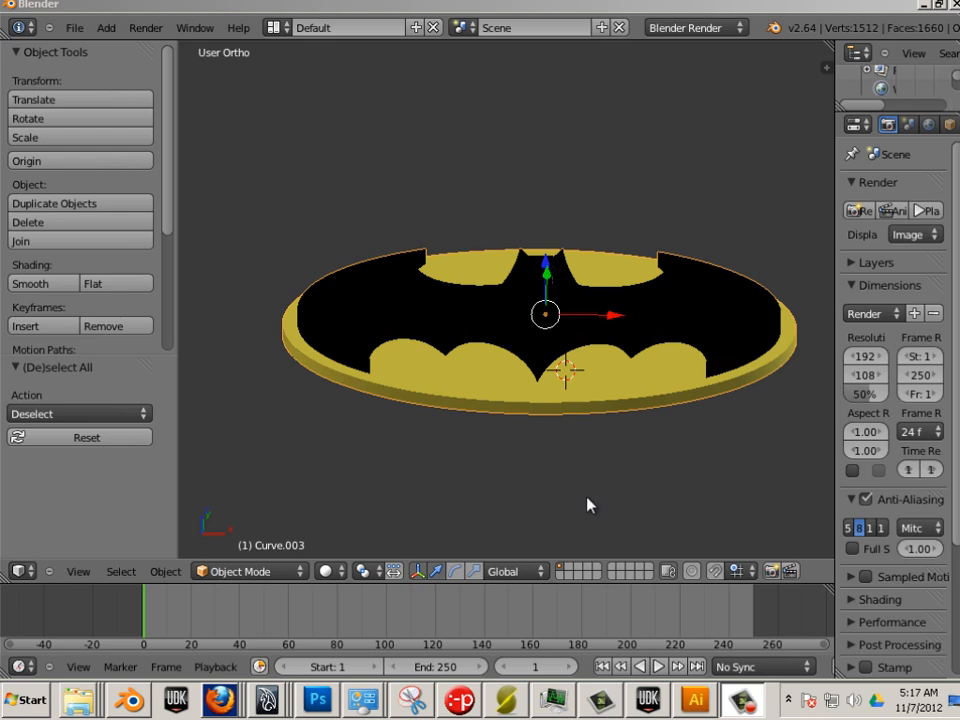
Step: Examine the extruded Batman logo model from several angles
drag(575, 487, 522, 470)
alt+drag(558, 465, 549, 463)
middle_drag(549, 463, 565, 441)
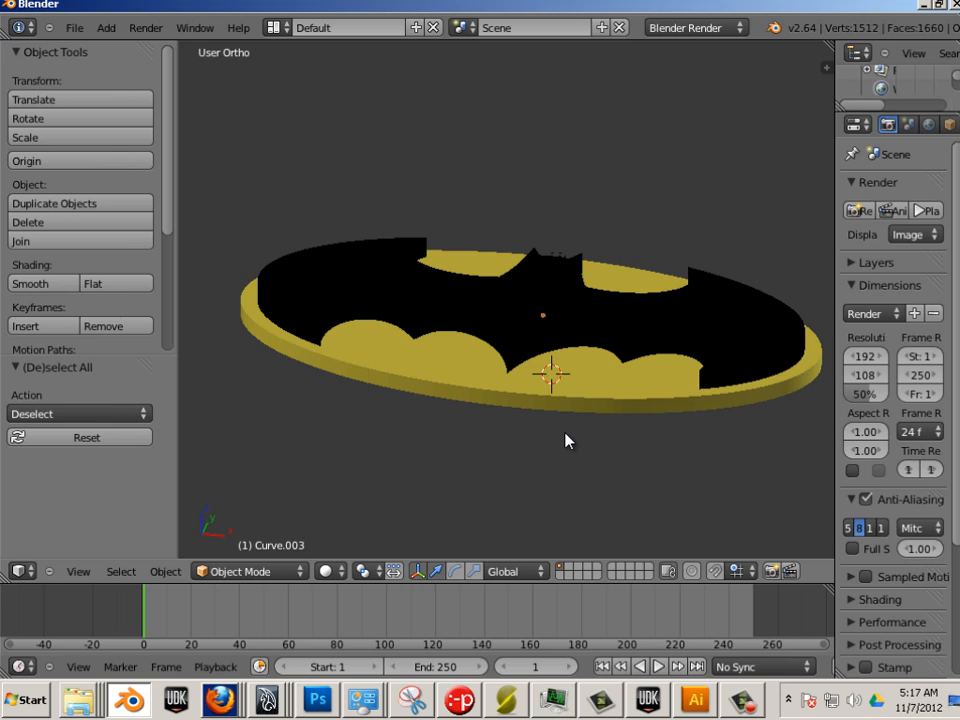
middle_drag(459, 461, 514, 420)
right_click(508, 401)
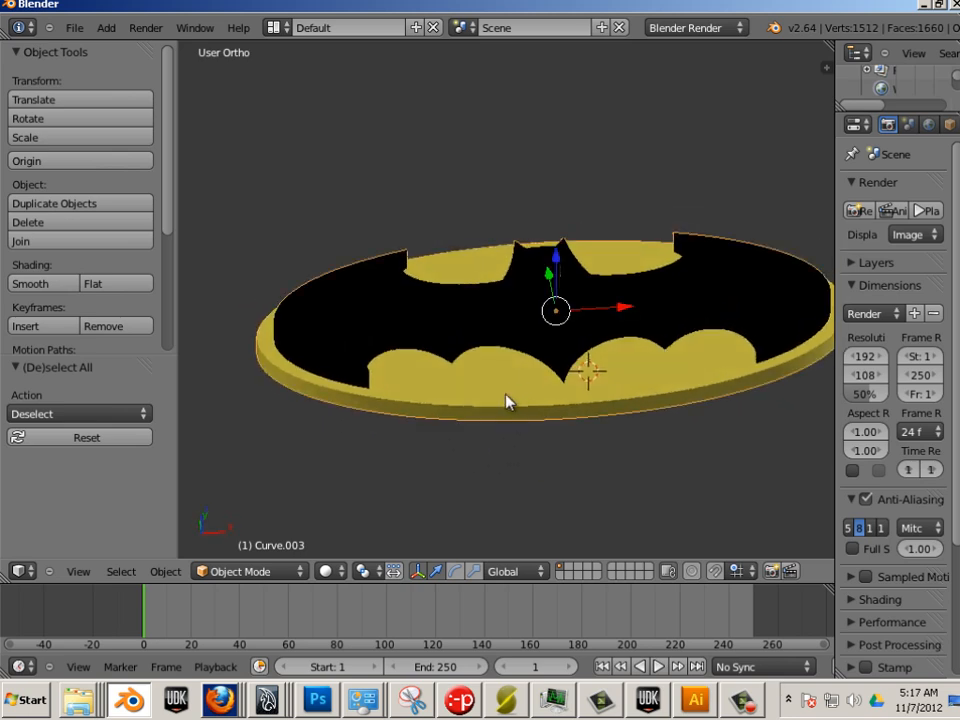
click(218, 705)
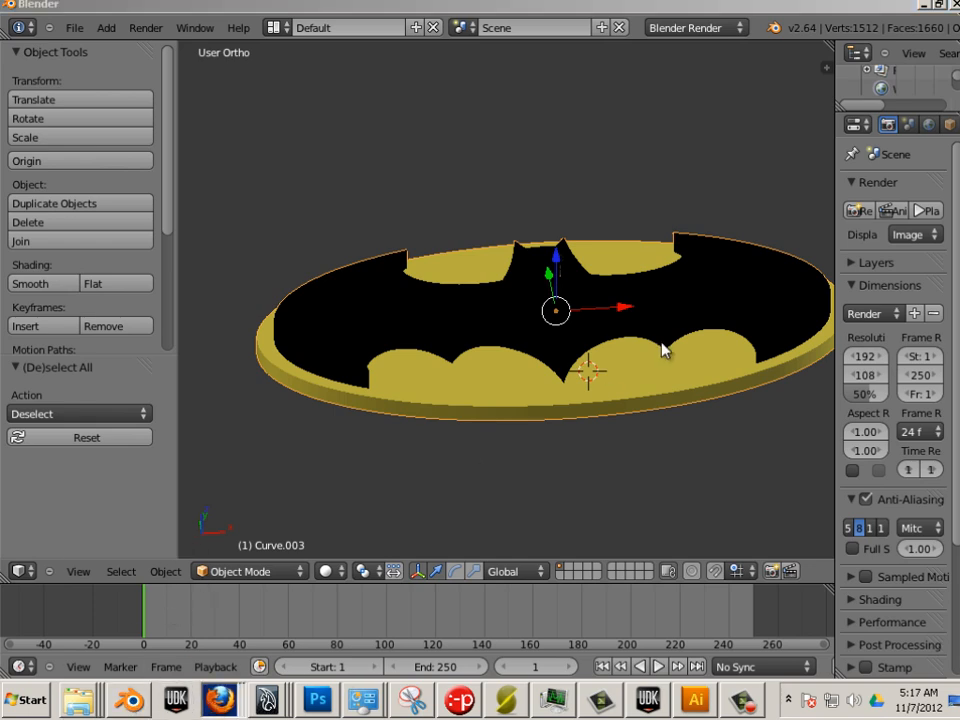
middle_drag(596, 415, 368, 331)
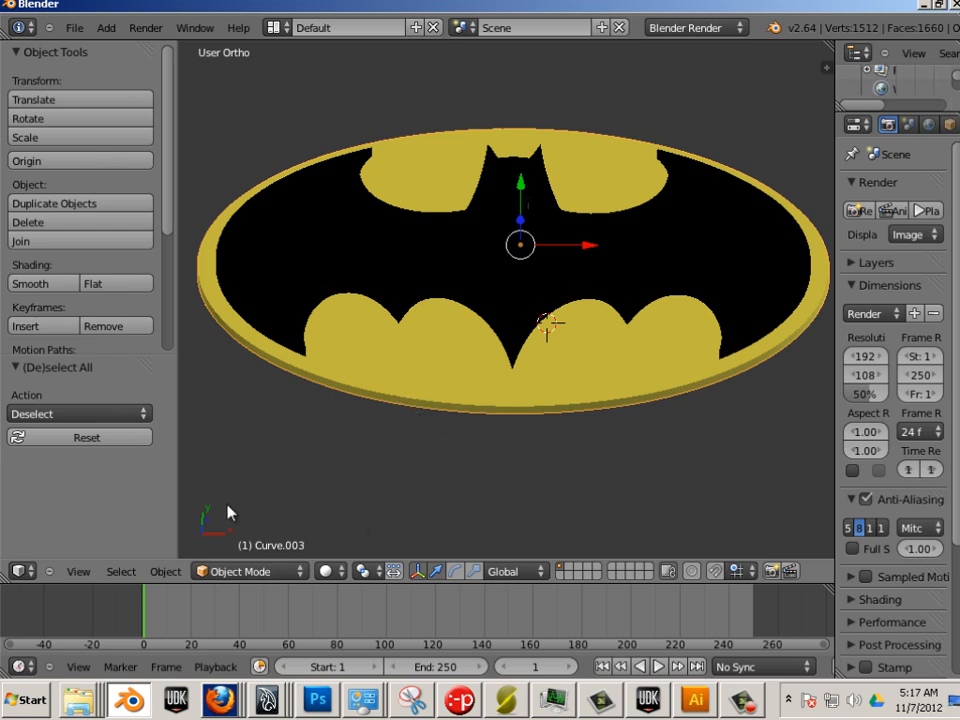
Step: Switch to Firefox and search Google Images for "batman"
key(super)
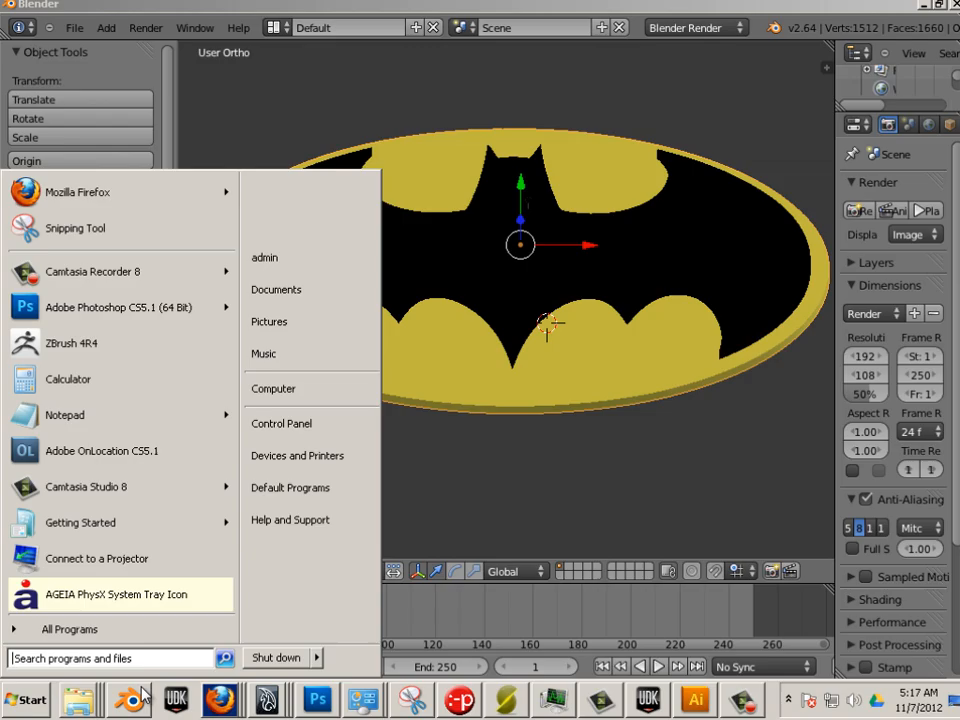
click(135, 193)
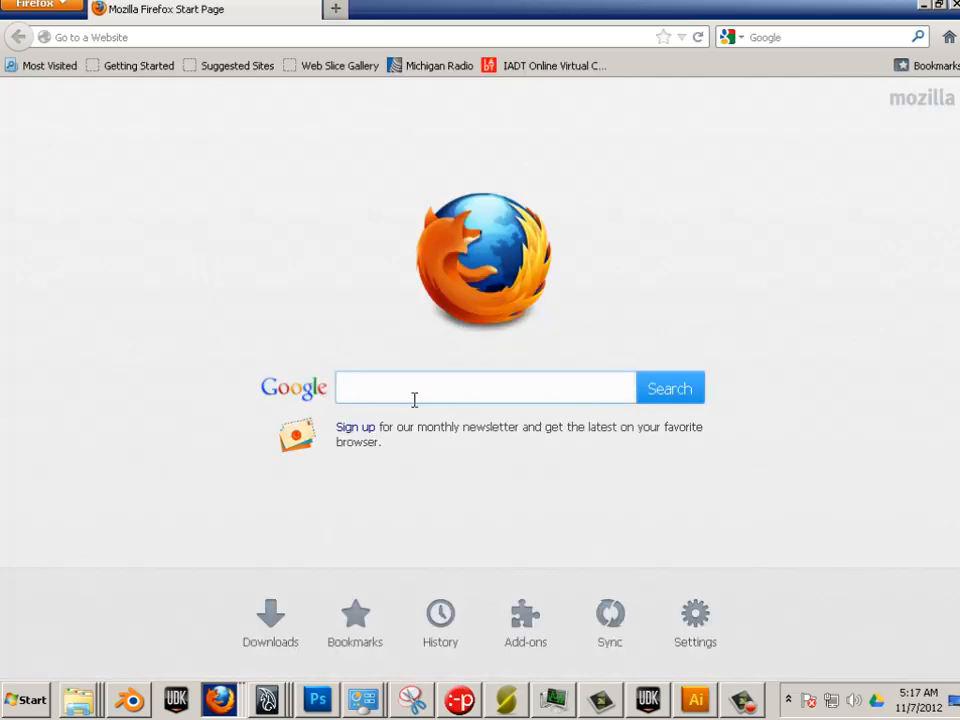
click(405, 389)
text(batman)
key(Return)
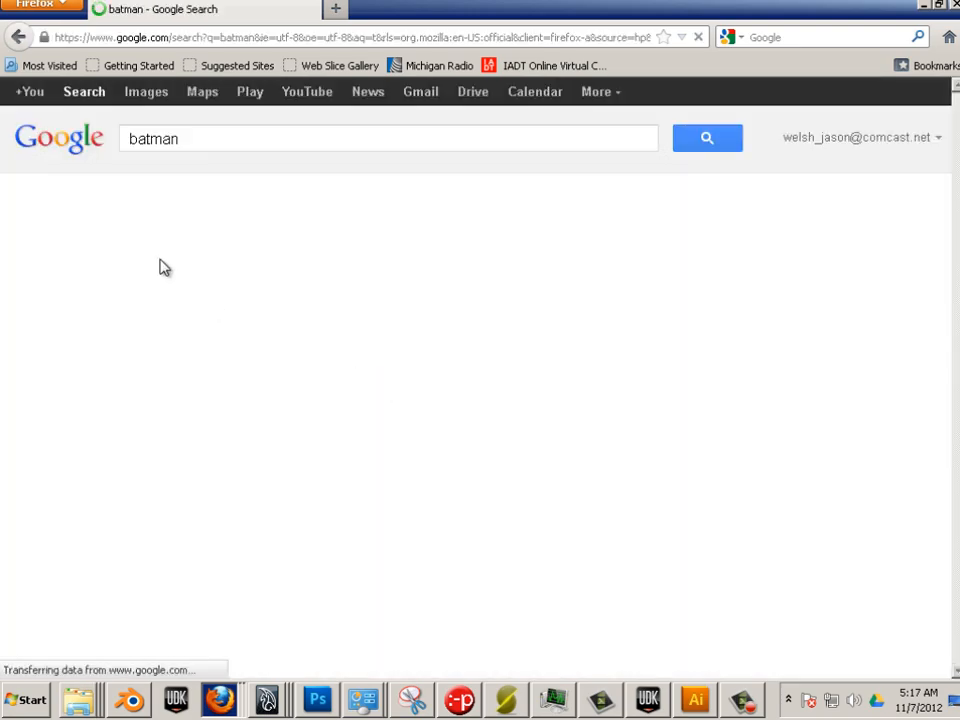
click(150, 96)
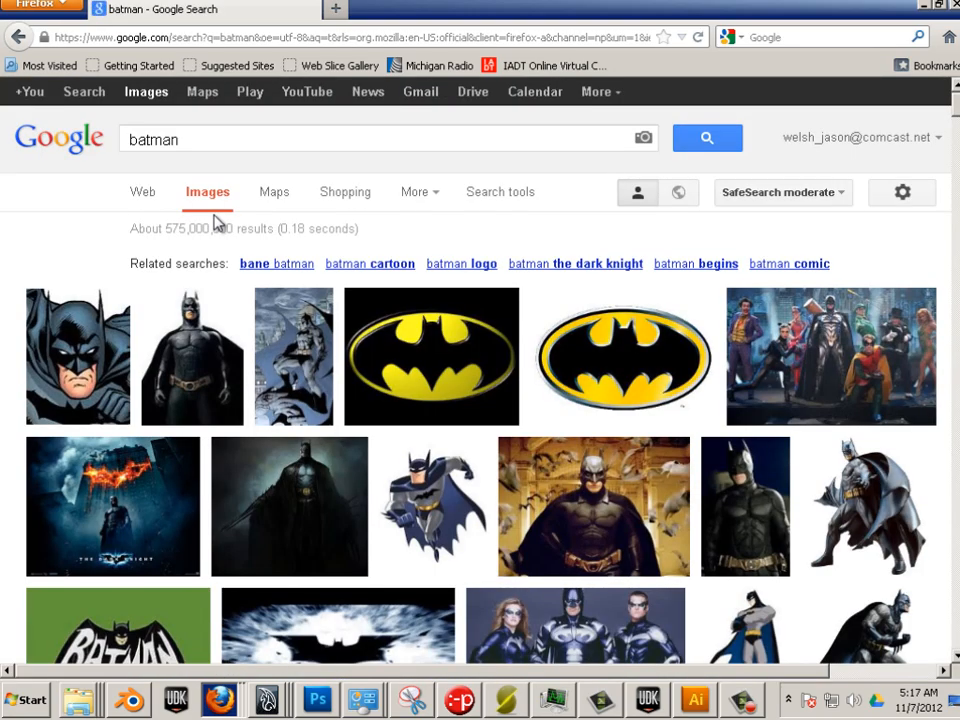
Step: Open the 2898 × 1352 black-and-yellow oval Batman logo from the second page of results and copy the image
scroll(570, 330, down, 5)
scroll(373, 324, down, 3)
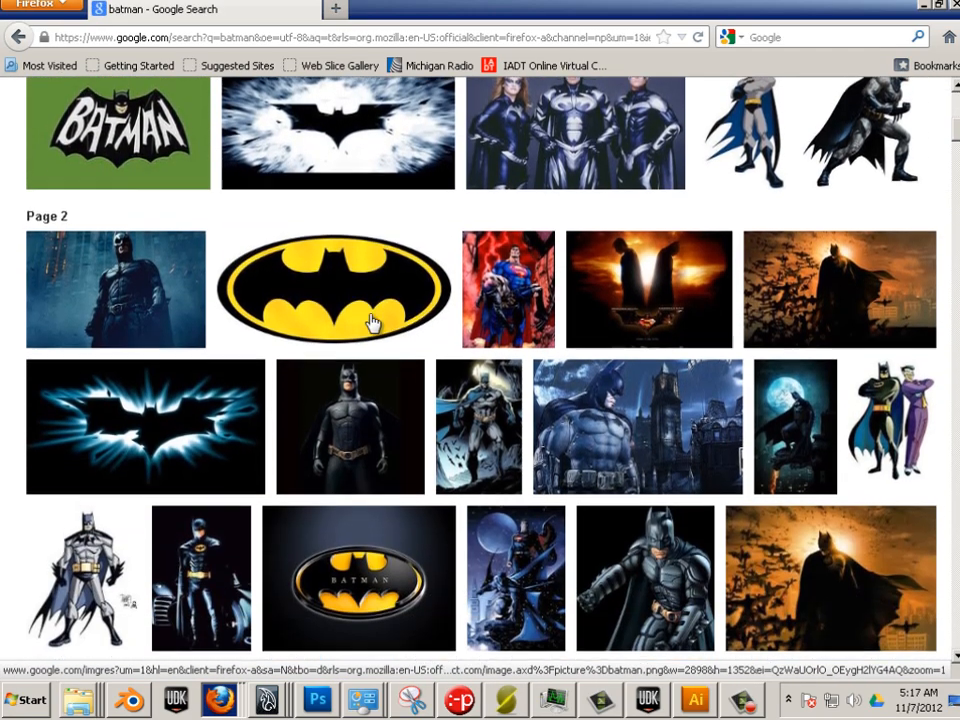
mouse_move(332, 293)
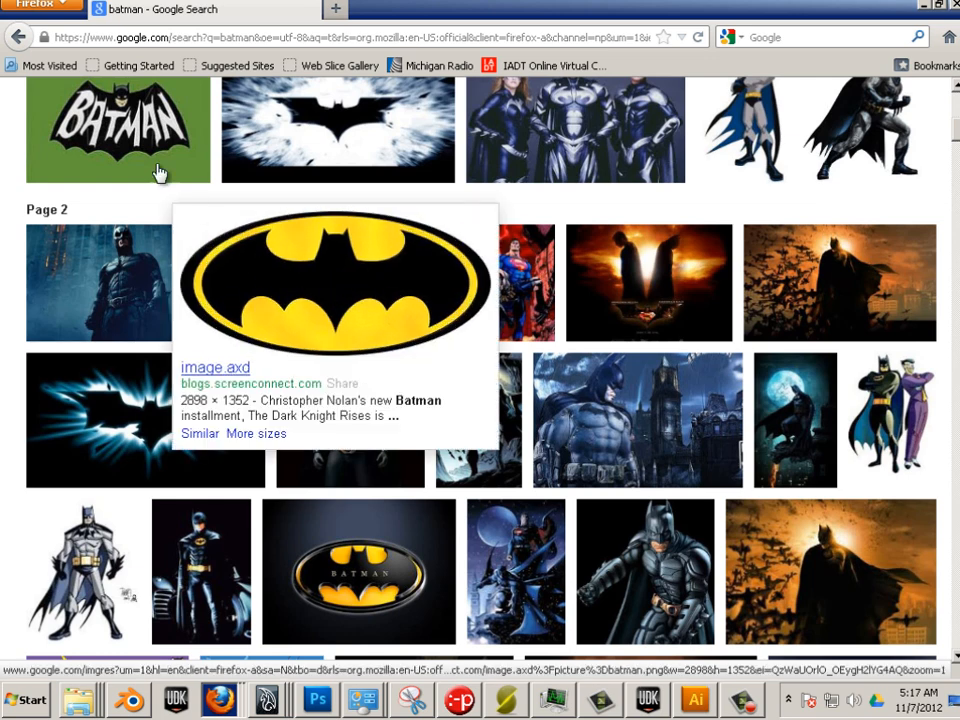
mouse_move(150, 150)
click(345, 305)
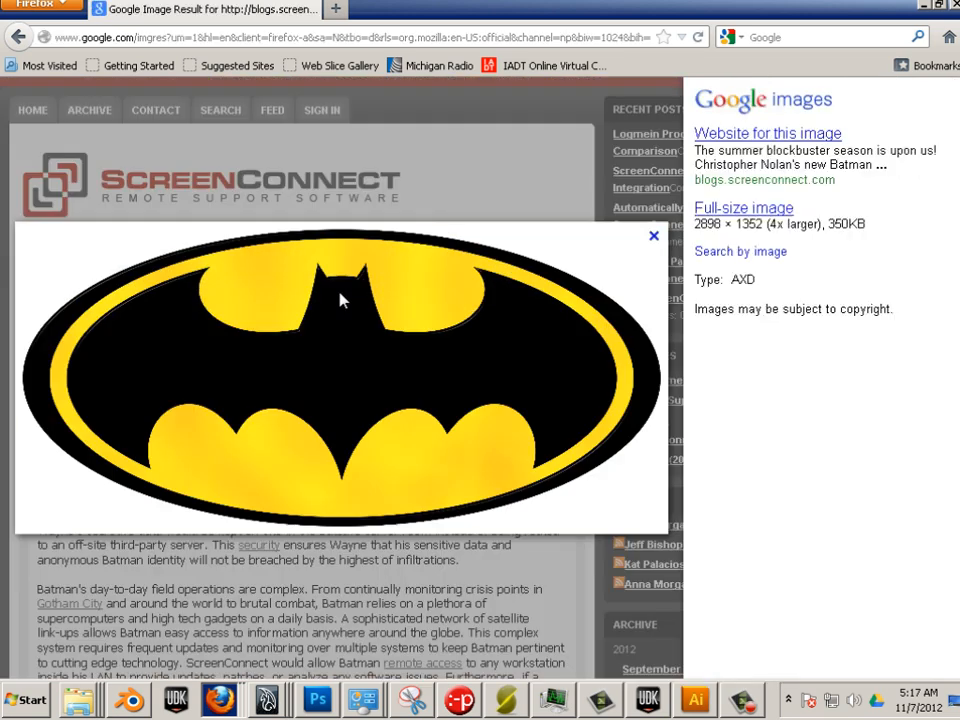
right_click(372, 353)
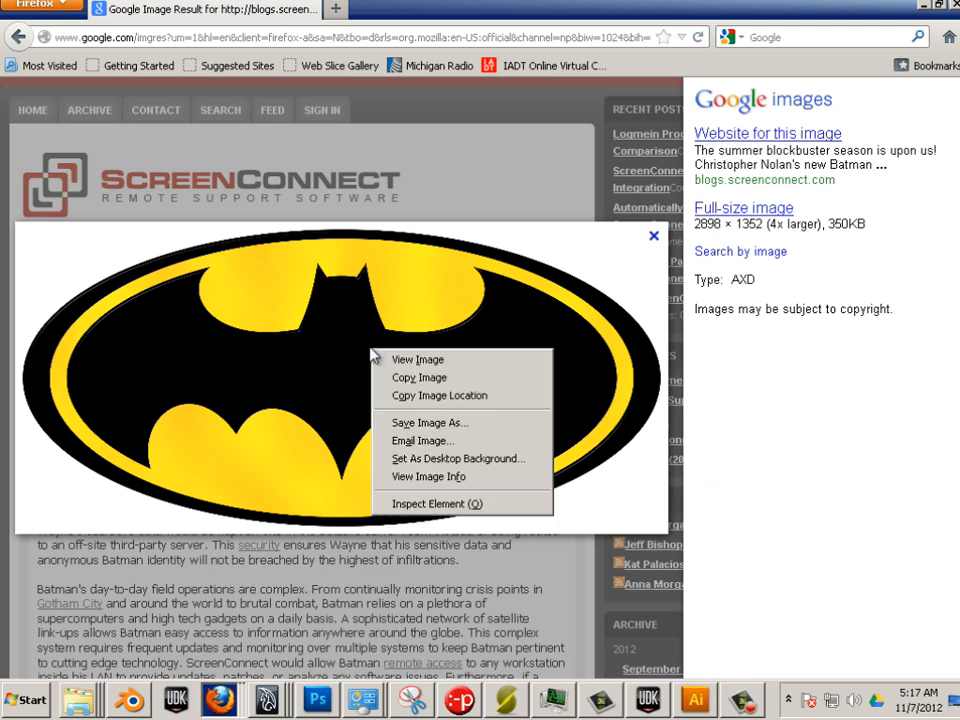
click(417, 378)
Step: Switch to Illustrator, create a new Letter-size document with the Print profile, and paste the copied logo in front
click(696, 699)
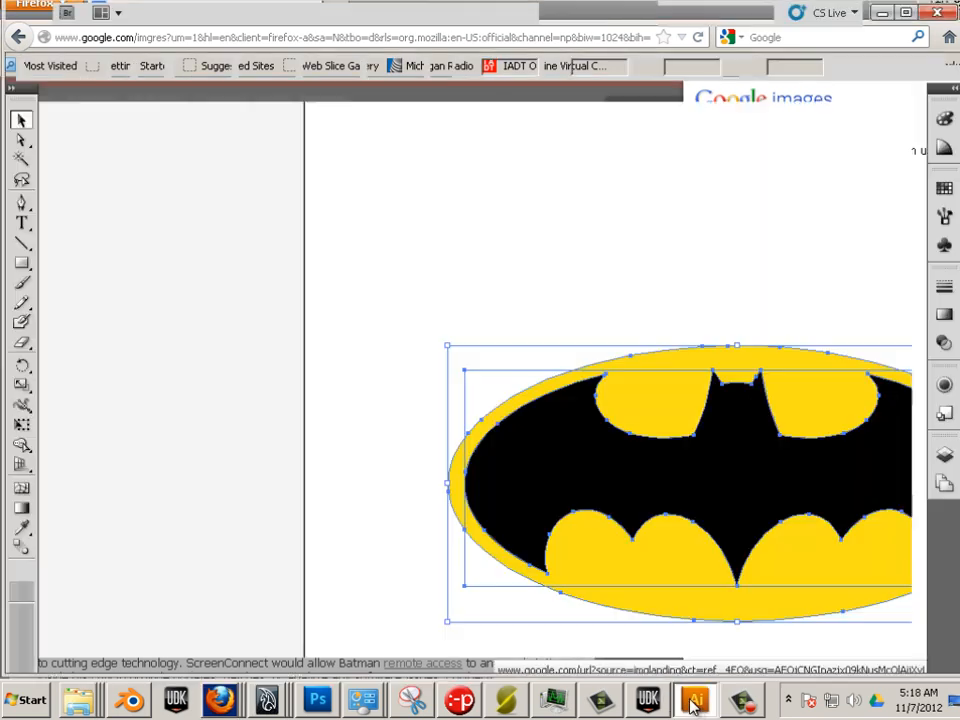
click(24, 41)
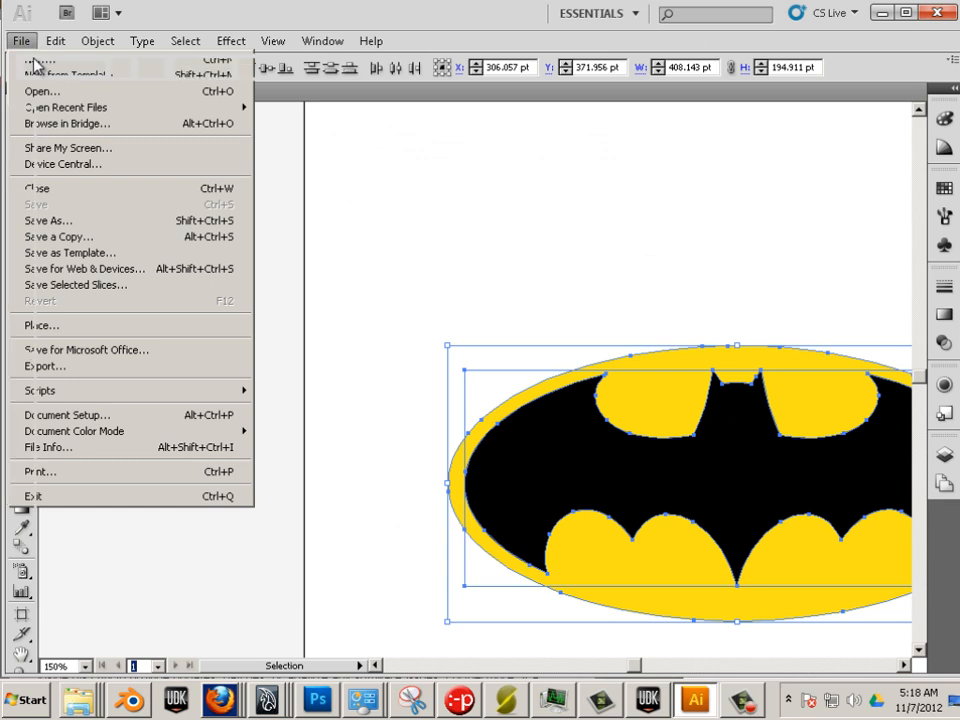
click(32, 58)
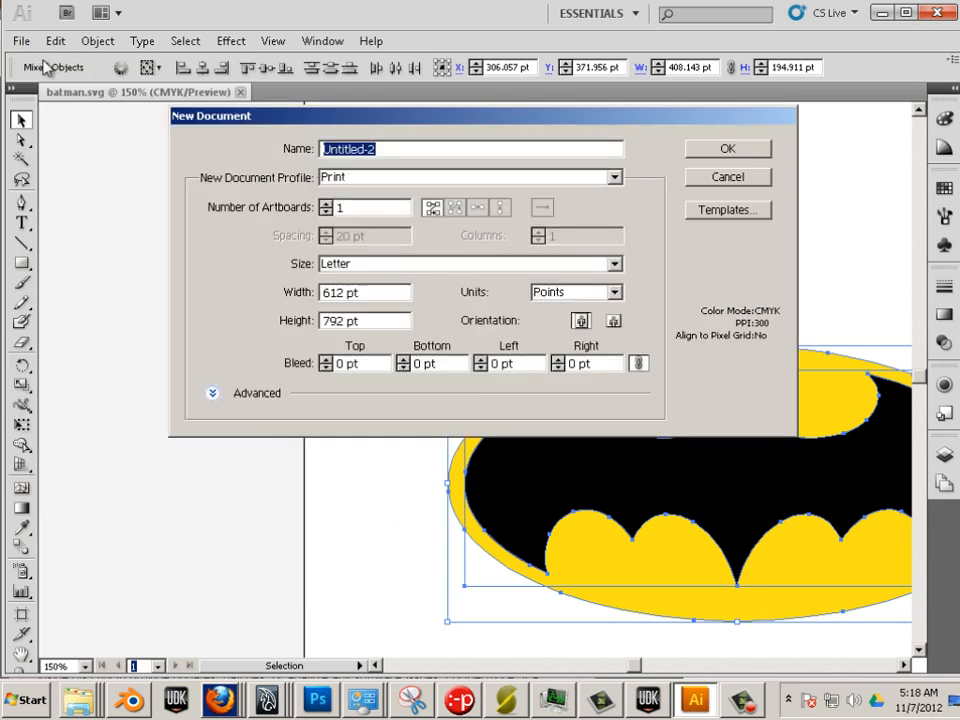
click(735, 151)
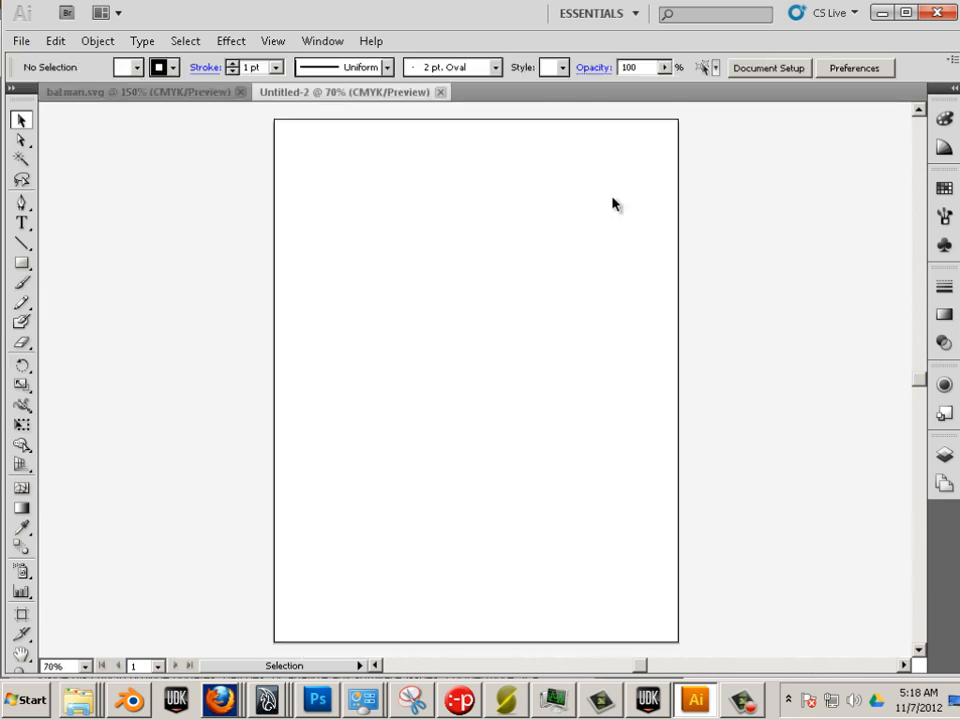
click(56, 41)
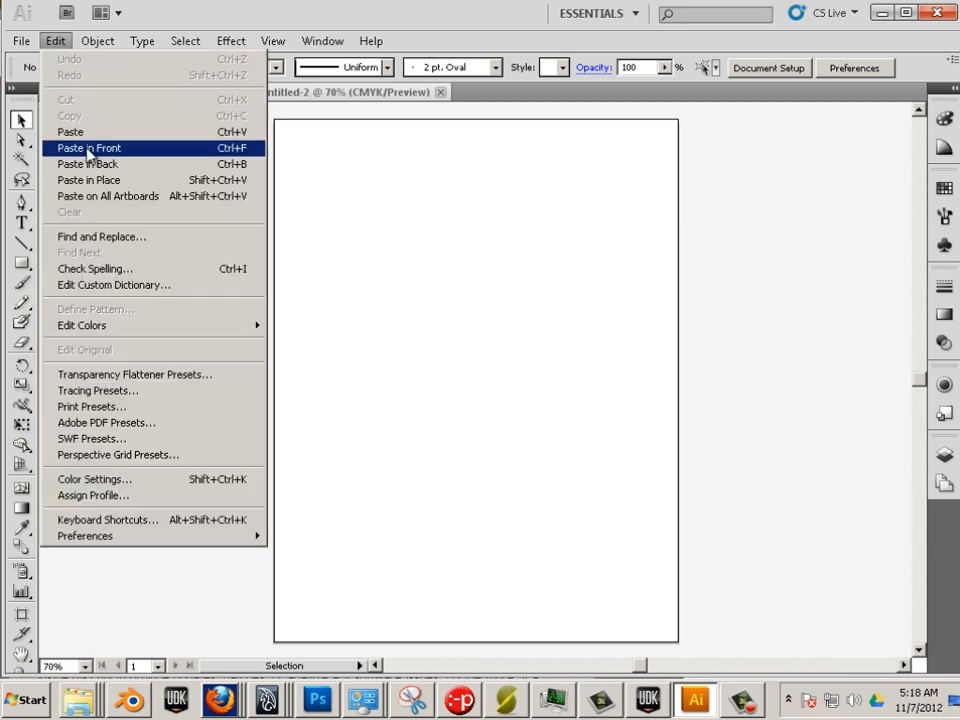
click(93, 147)
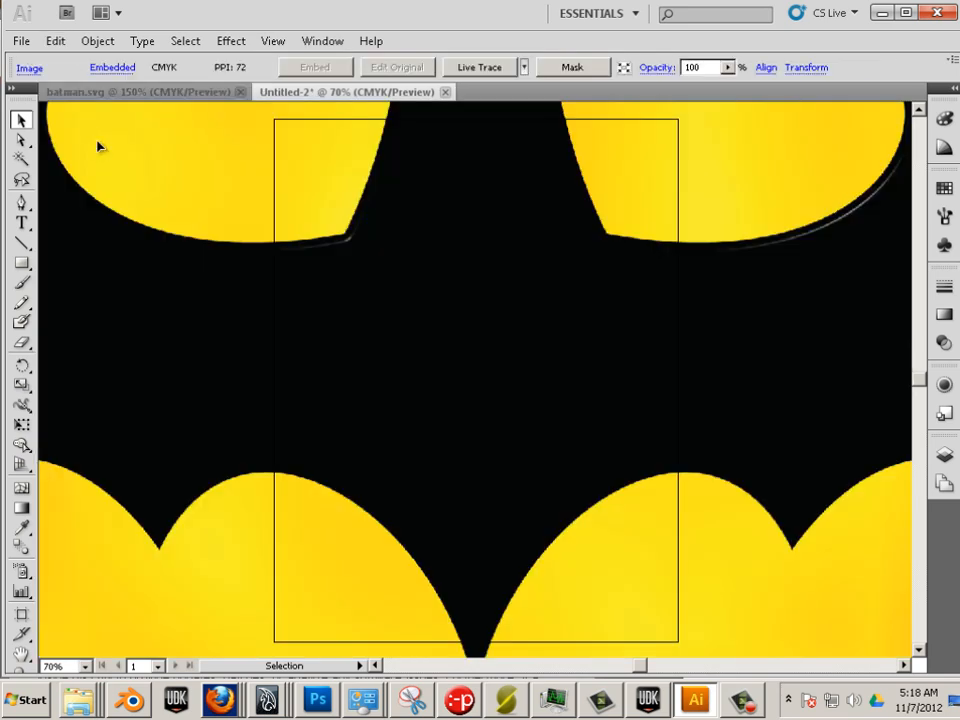
Step: Scale the pasted logo image down to about 540 PPI so it fits inside the artboard, centred across its width
scroll(330, 230, down, 5)
scroll(335, 233, up, 3)
alt+scroll(416, 257, down, 5)
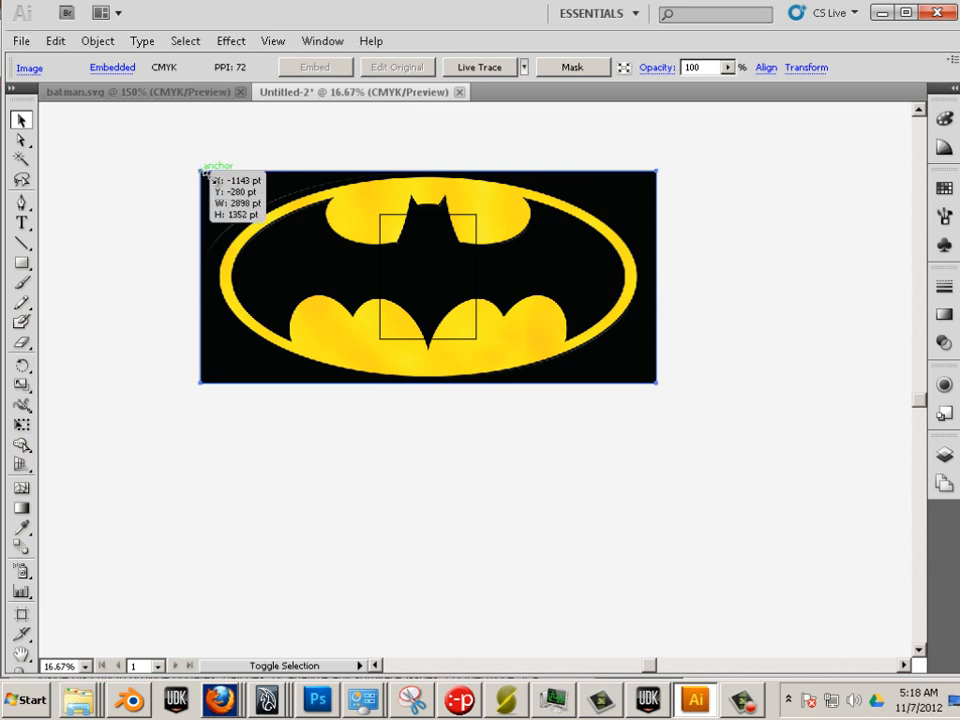
drag(203, 172, 533, 326)
drag(579, 357, 383, 264)
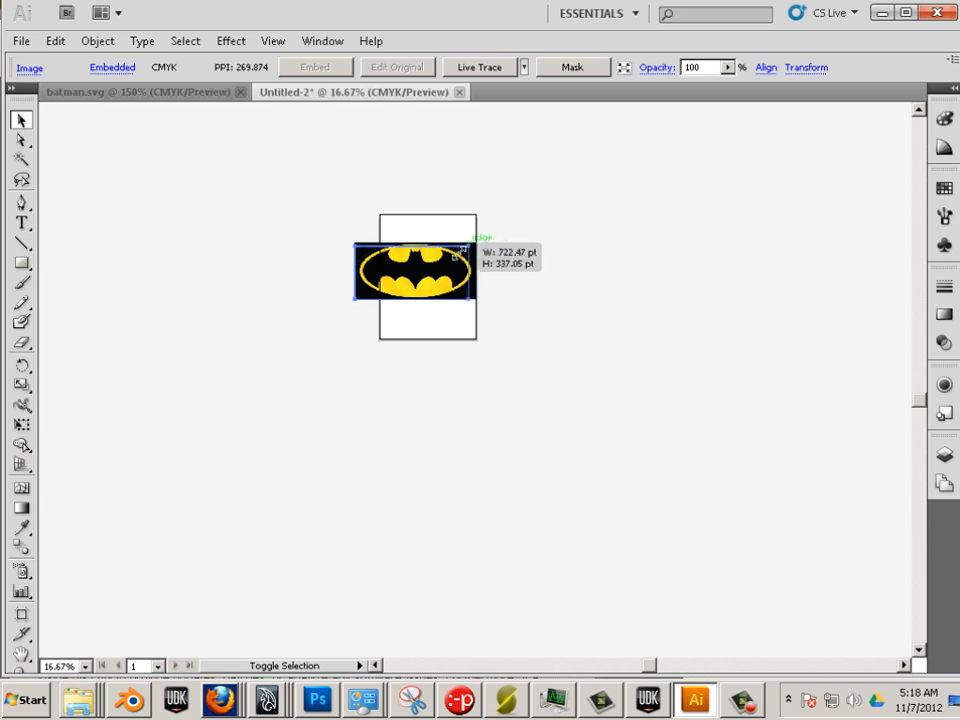
drag(466, 247, 432, 284)
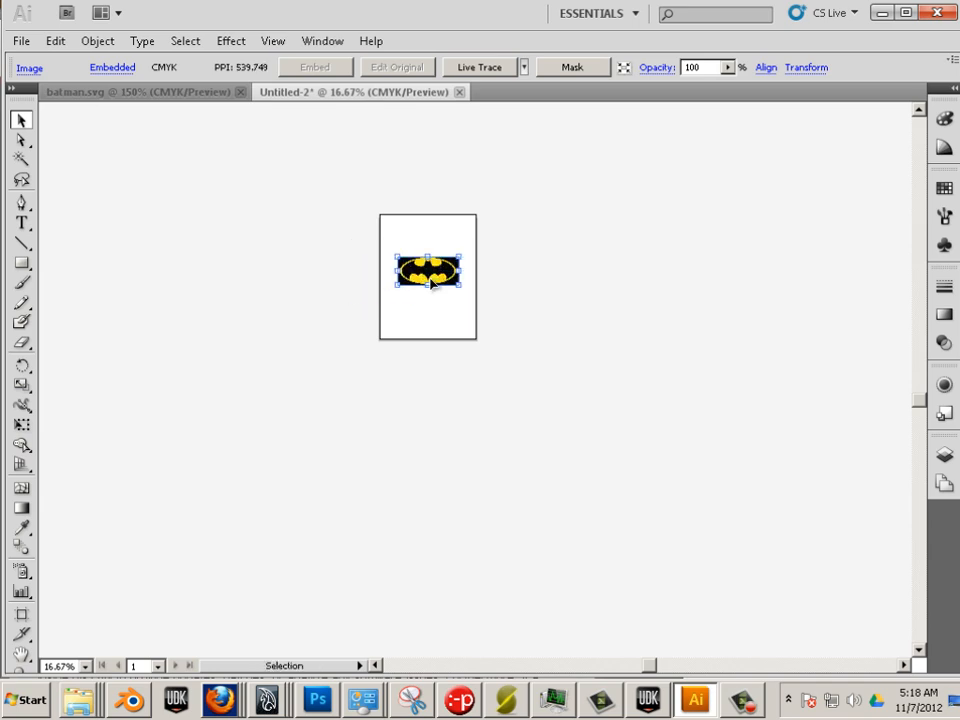
alt+scroll(422, 292, up, 4)
alt+scroll(428, 287, up, 2)
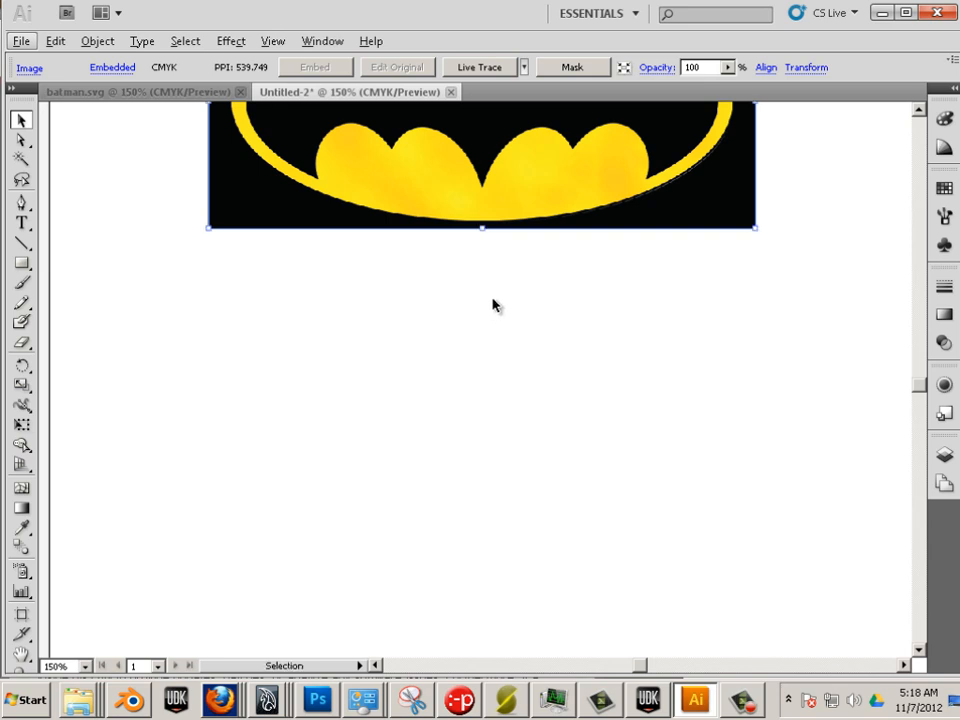
scroll(660, 355, up, 5)
scroll(656, 350, up, 2)
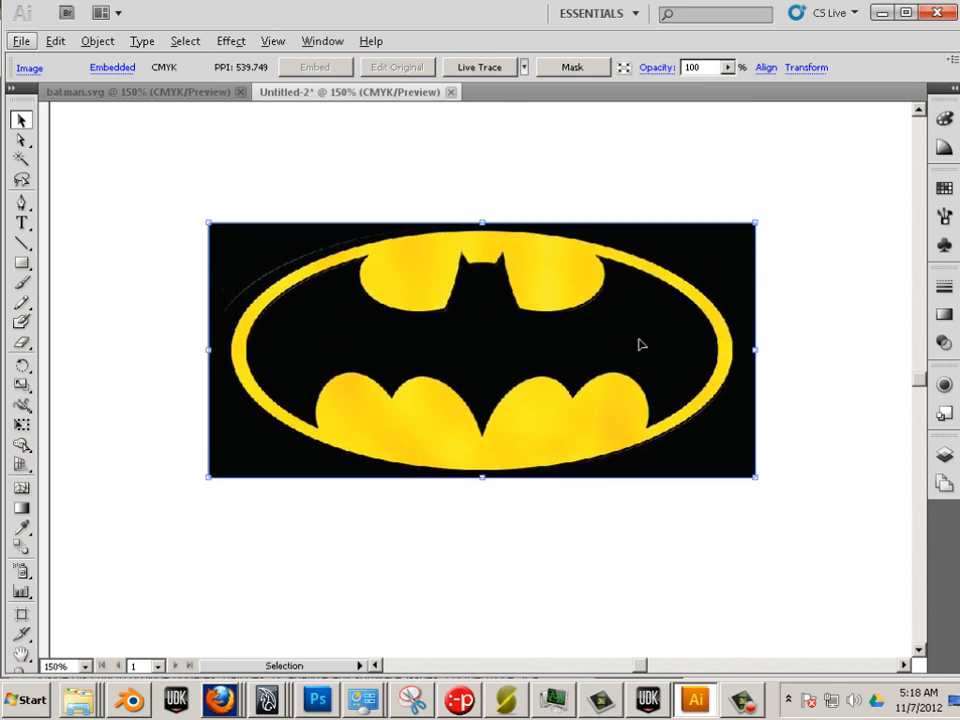
Step: Lower the system speaker volume to its minimum
click(853, 699)
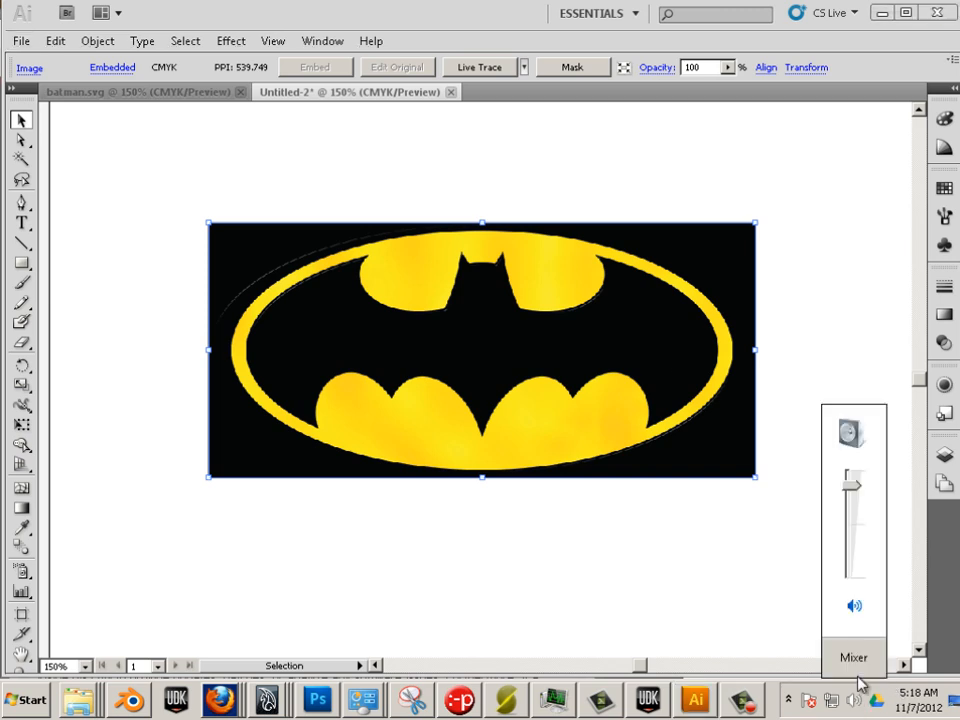
drag(849, 489, 855, 580)
click(671, 540)
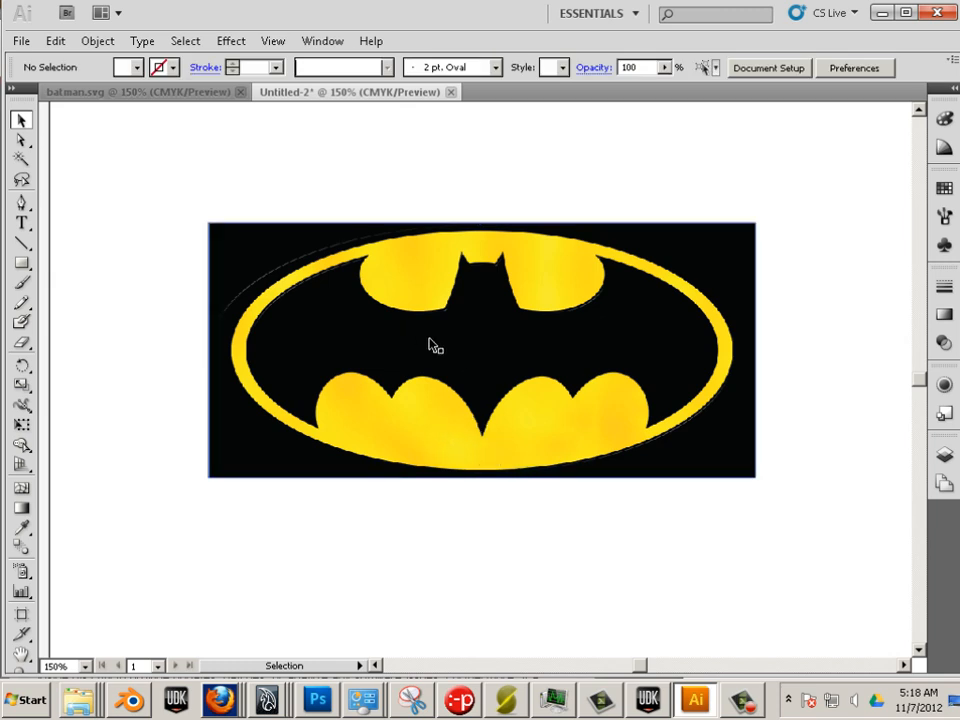
Step: Live Trace the logo image with the Color 6 preset, accepting the large-image tracing
click(381, 326)
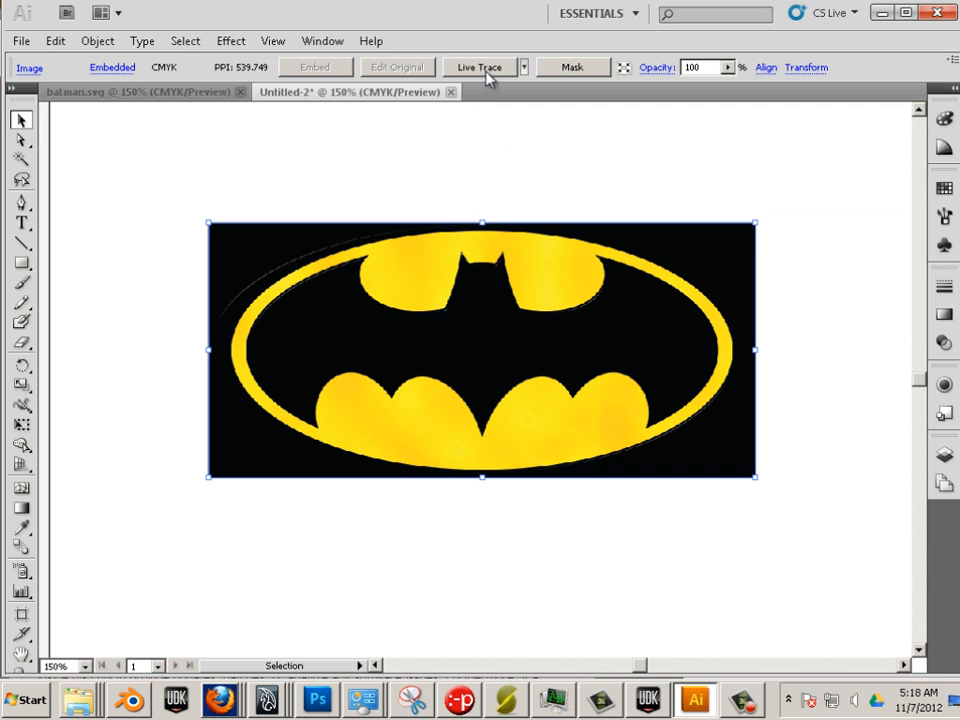
click(187, 177)
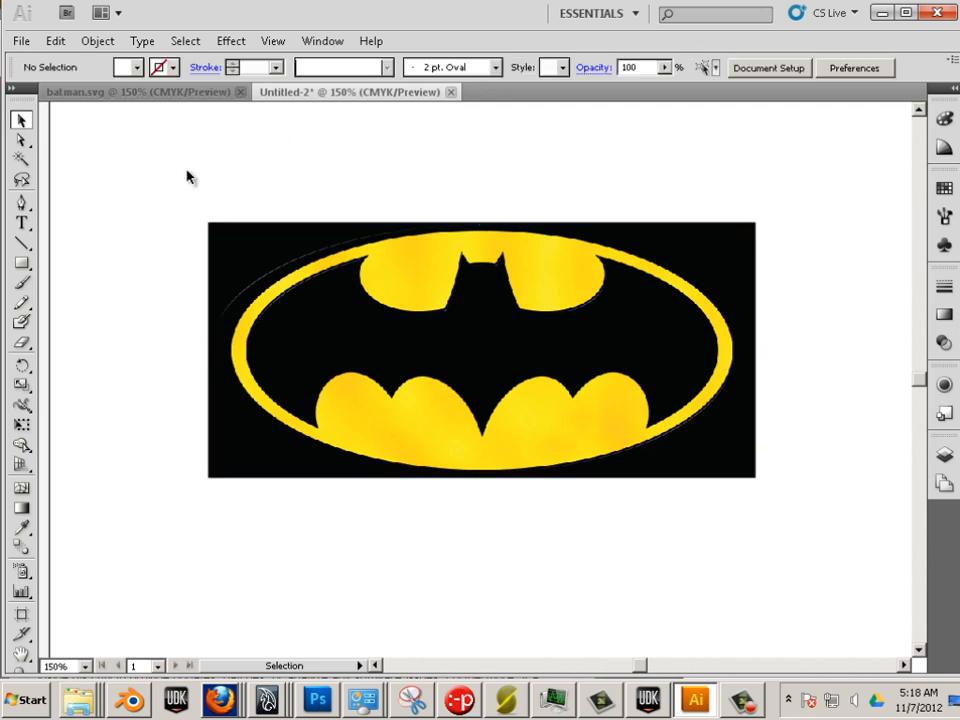
click(381, 328)
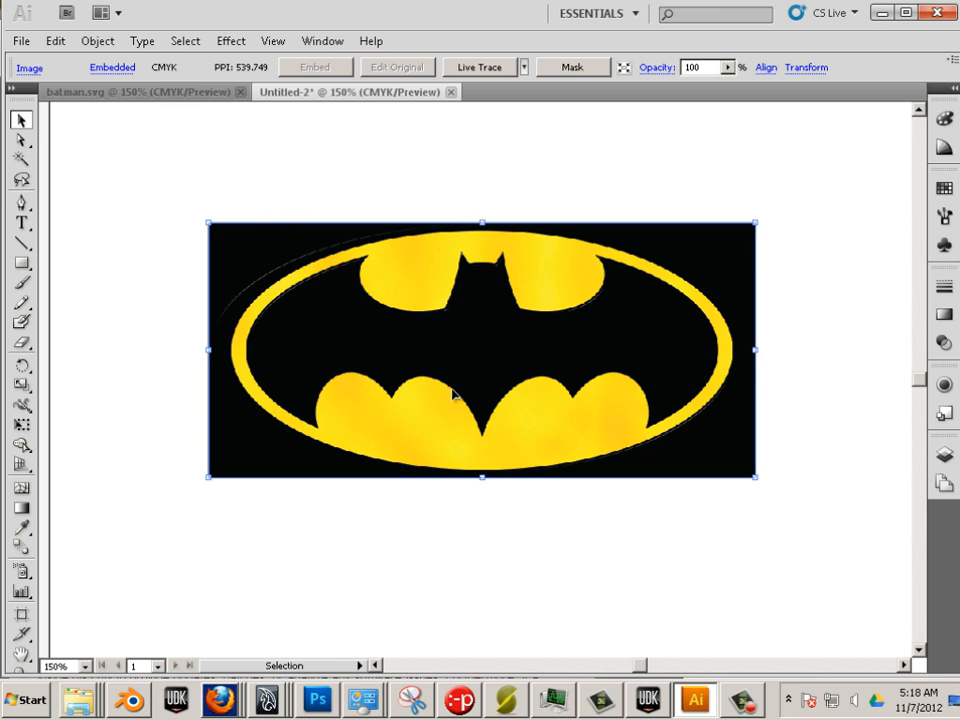
click(523, 67)
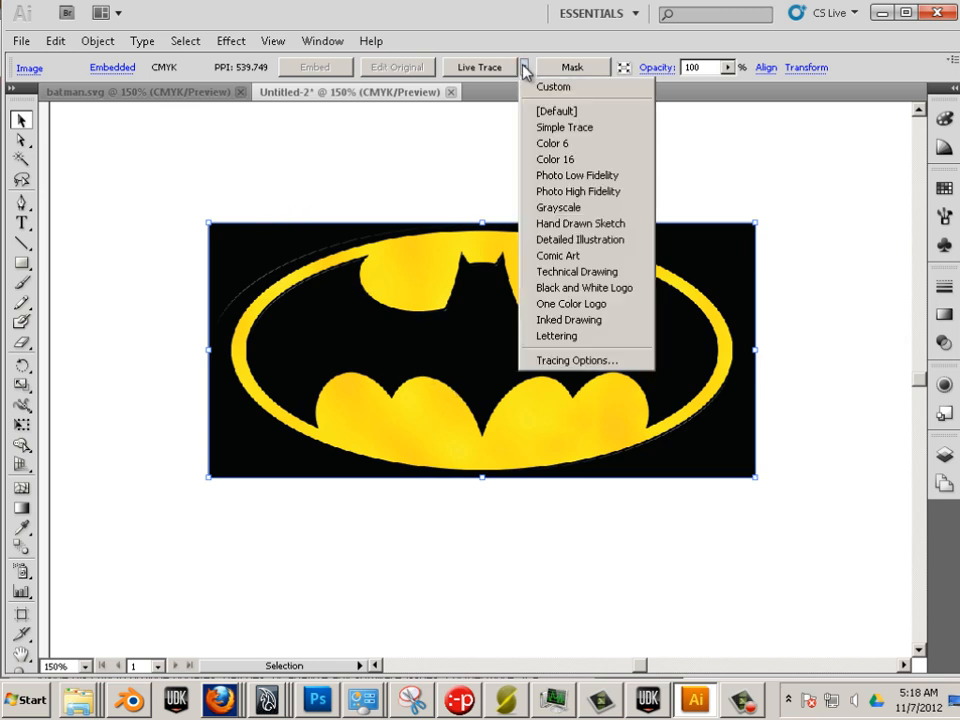
click(552, 143)
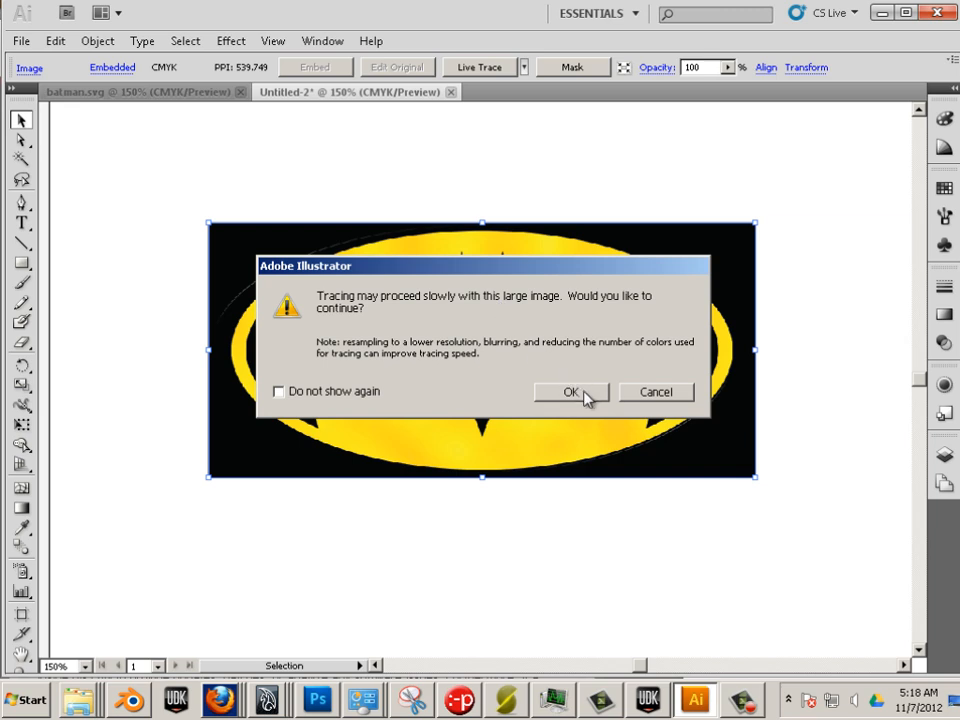
click(584, 393)
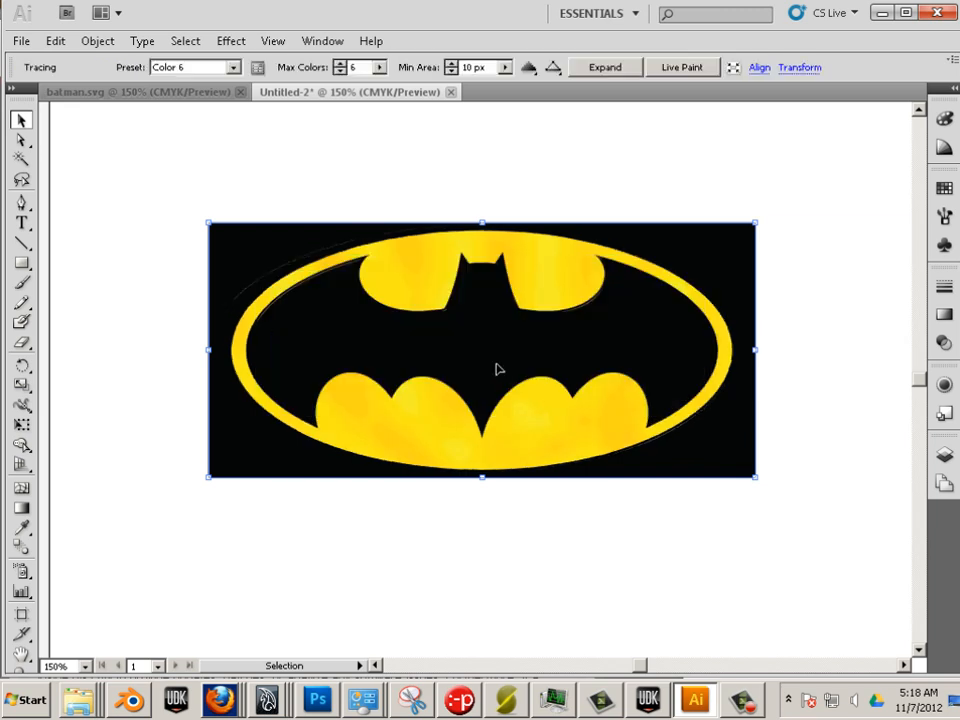
Step: Reduce the tracing's maximum colors until the yellow areas are one flat color, and inspect the oval's inner edge up close
click(338, 71)
click(399, 178)
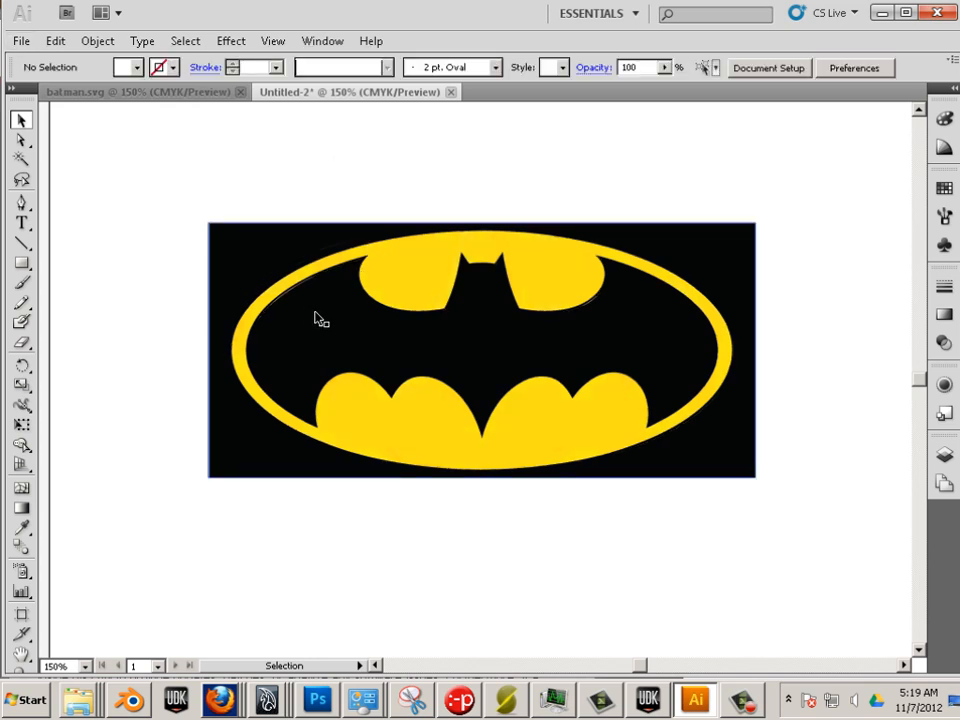
alt+scroll(315, 317, up, 3)
alt+scroll(315, 317, up, 2)
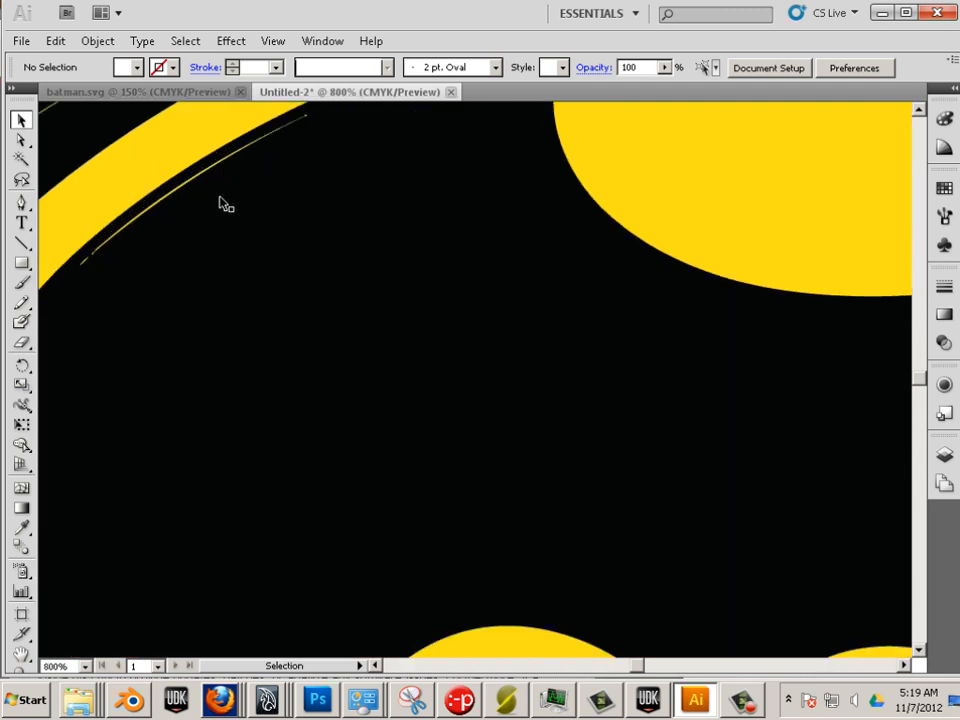
scroll(253, 249, down, 1)
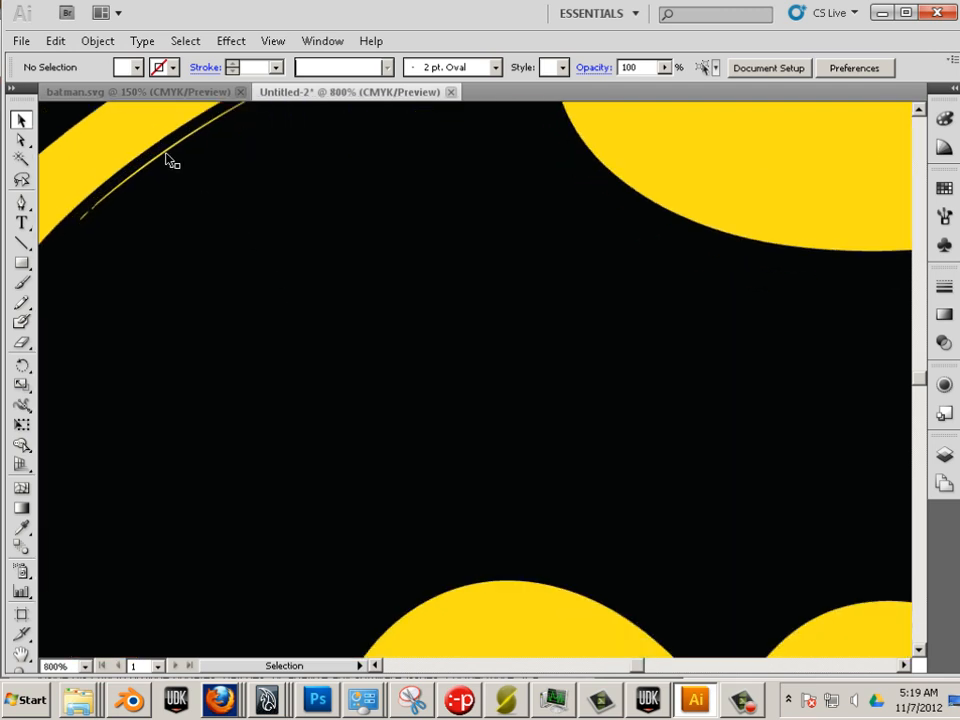
alt+scroll(306, 251, down, 3)
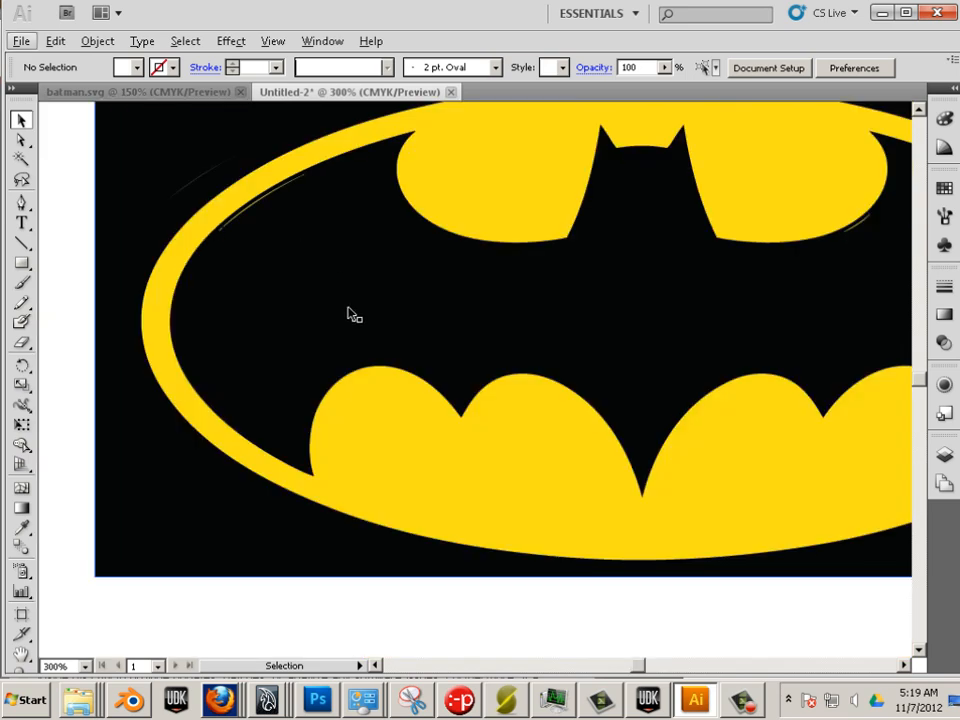
Step: Expand the logo tracing into editable paths and ungroup the resulting shapes
click(296, 250)
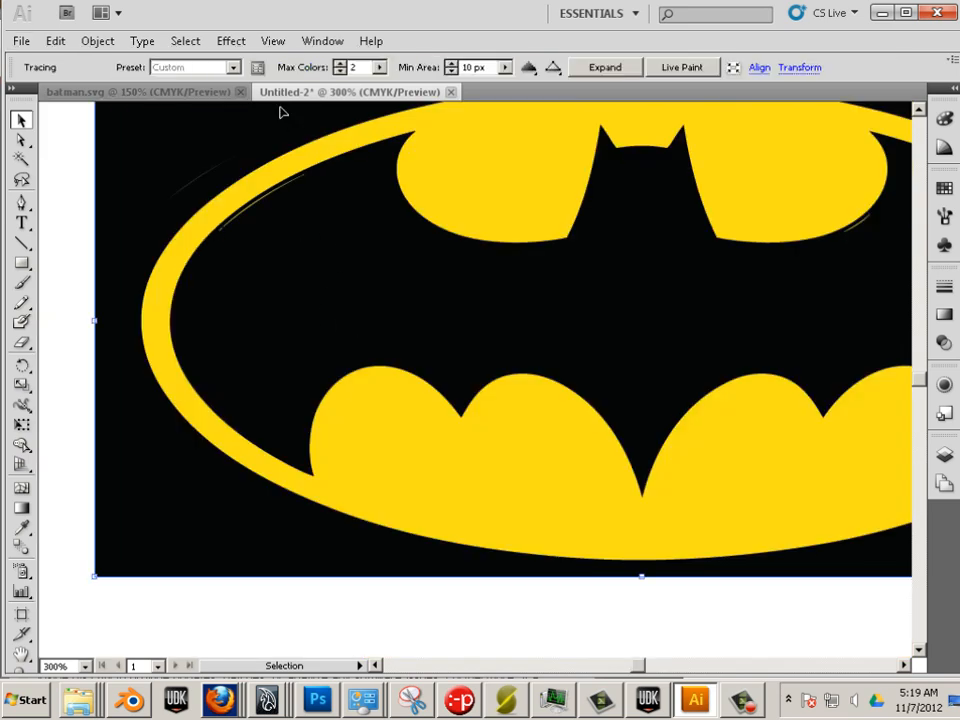
click(596, 68)
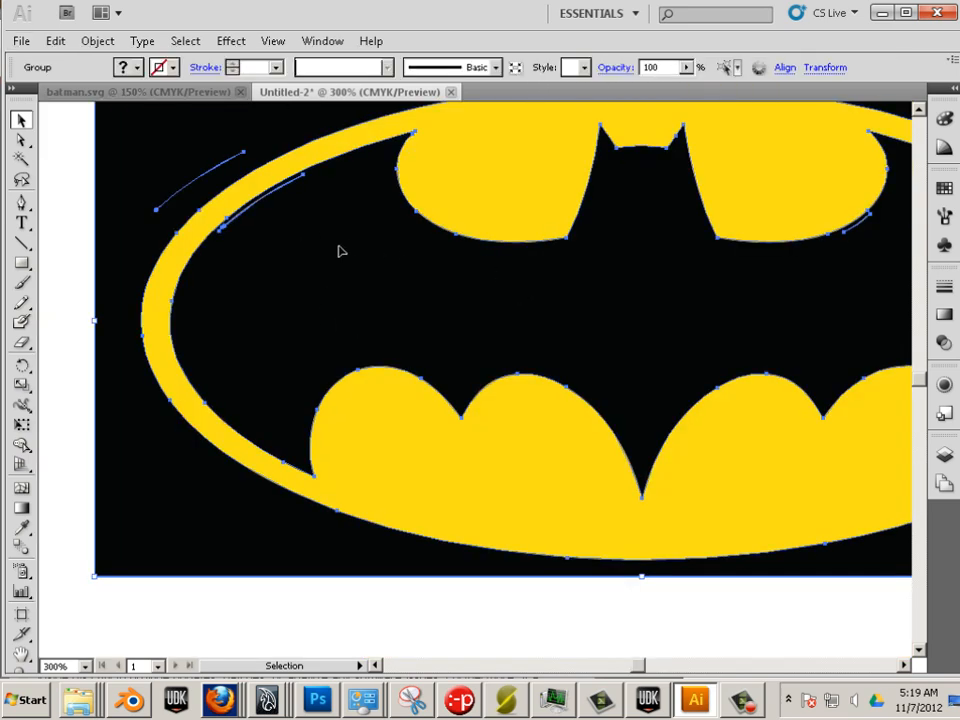
click(72, 242)
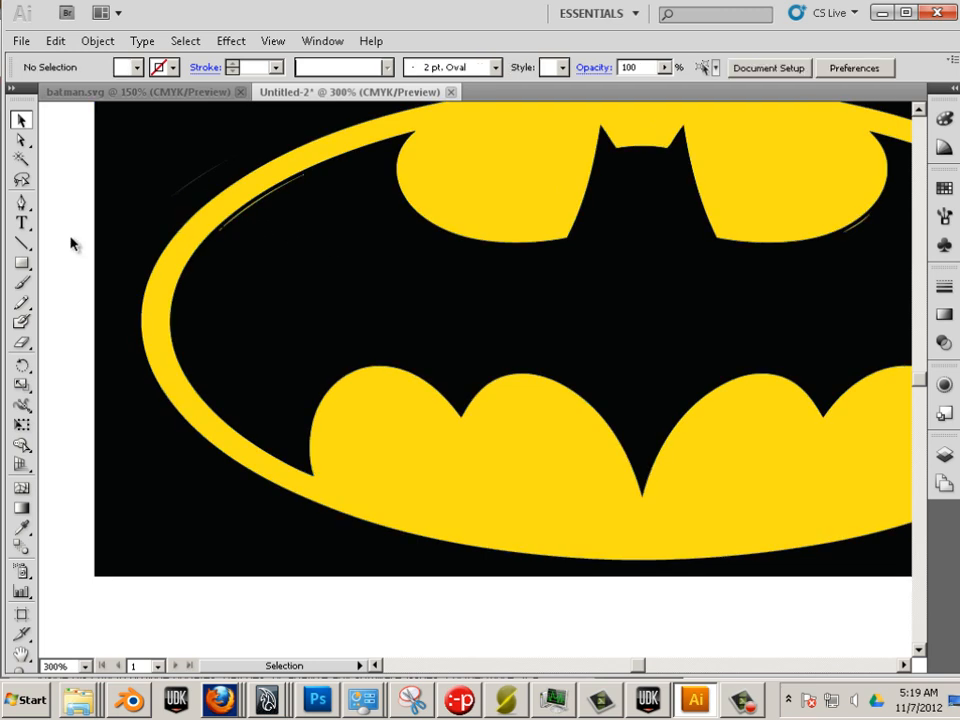
click(272, 247)
click(98, 41)
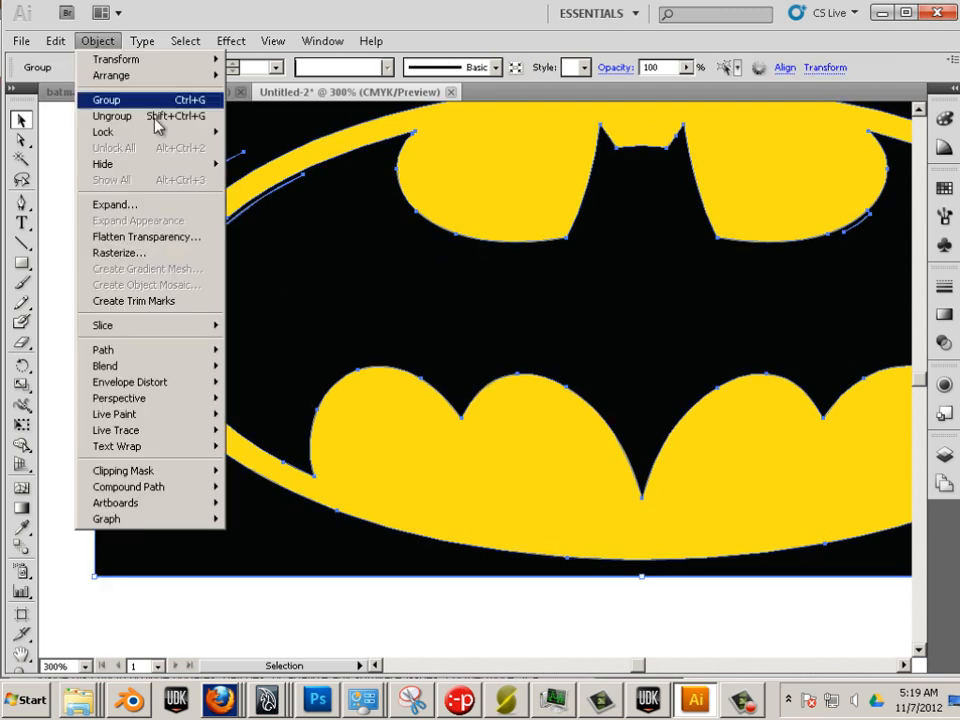
click(148, 118)
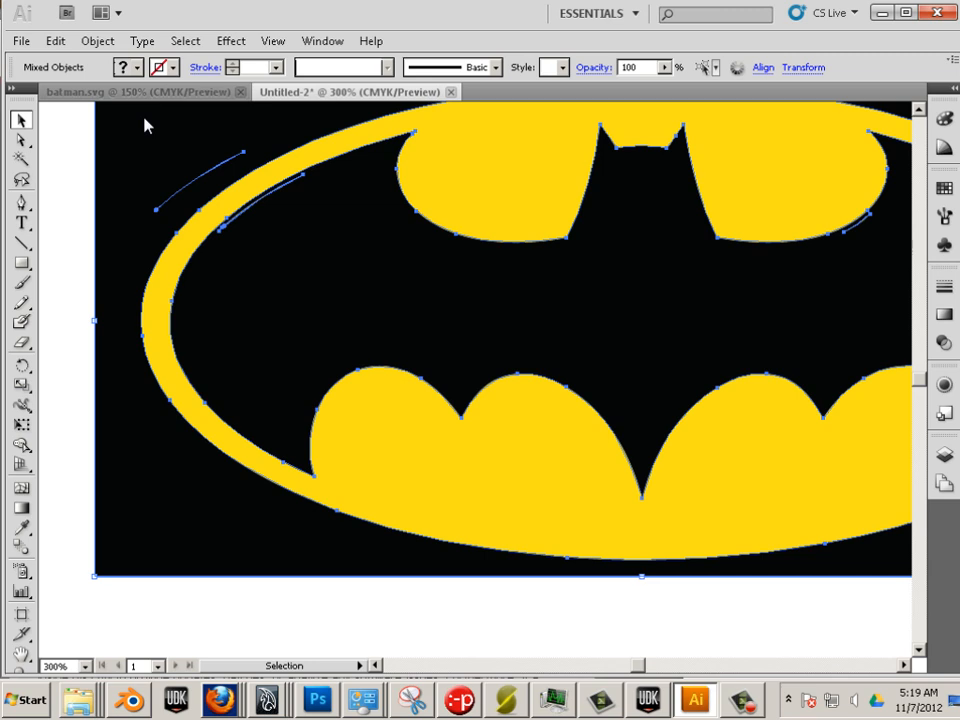
click(66, 158)
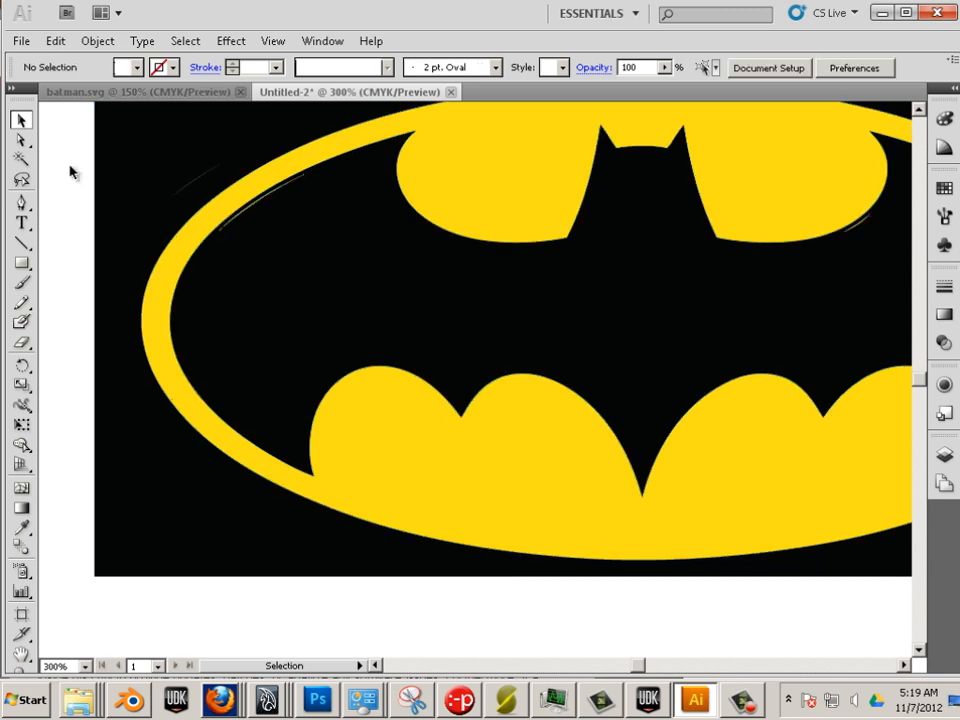
Step: Delete the black background around the oval and the stray yellow sliver outside its upper-left edge
click(115, 225)
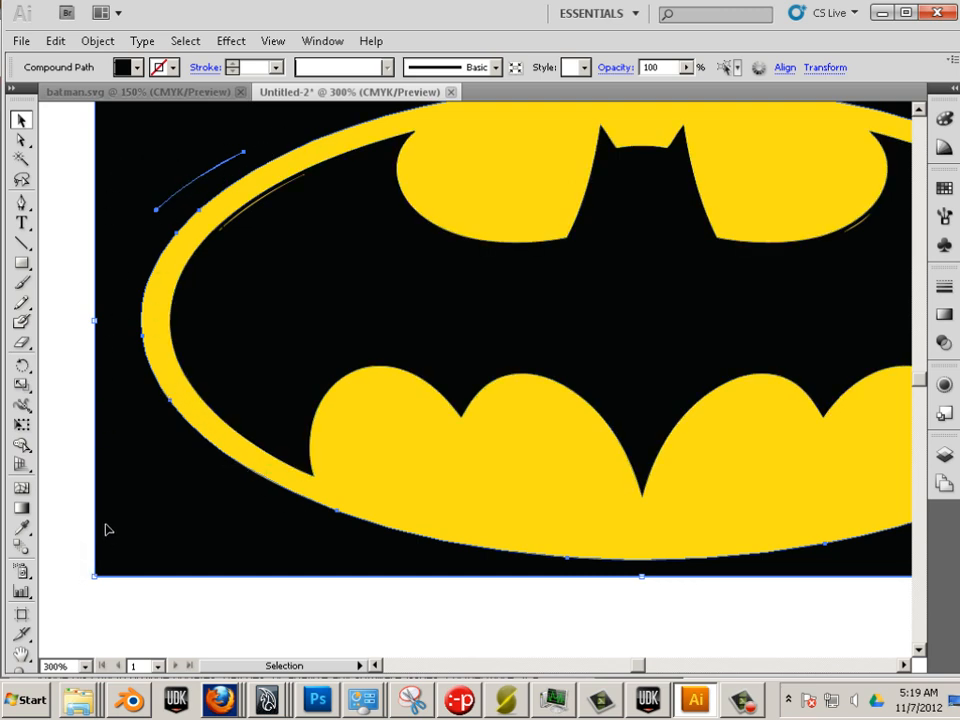
key(Delete)
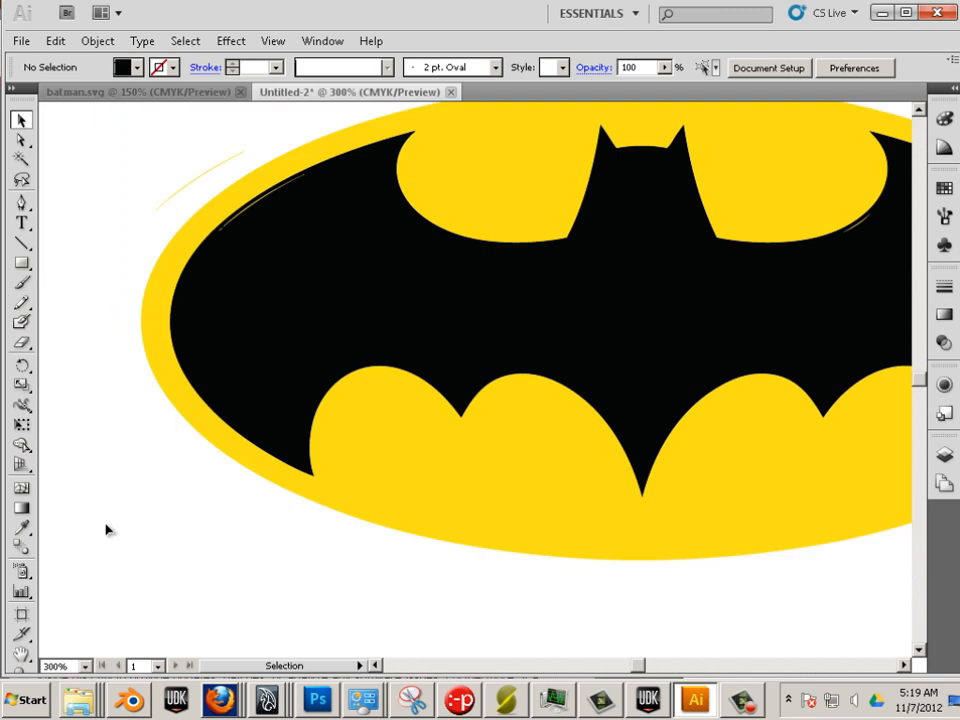
click(199, 180)
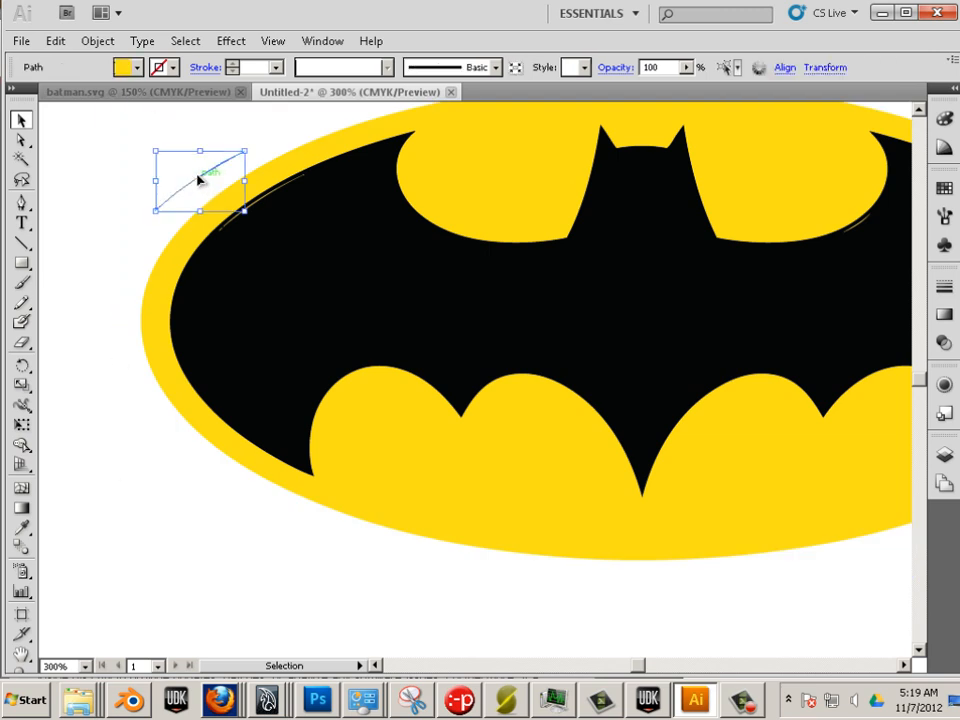
key(Delete)
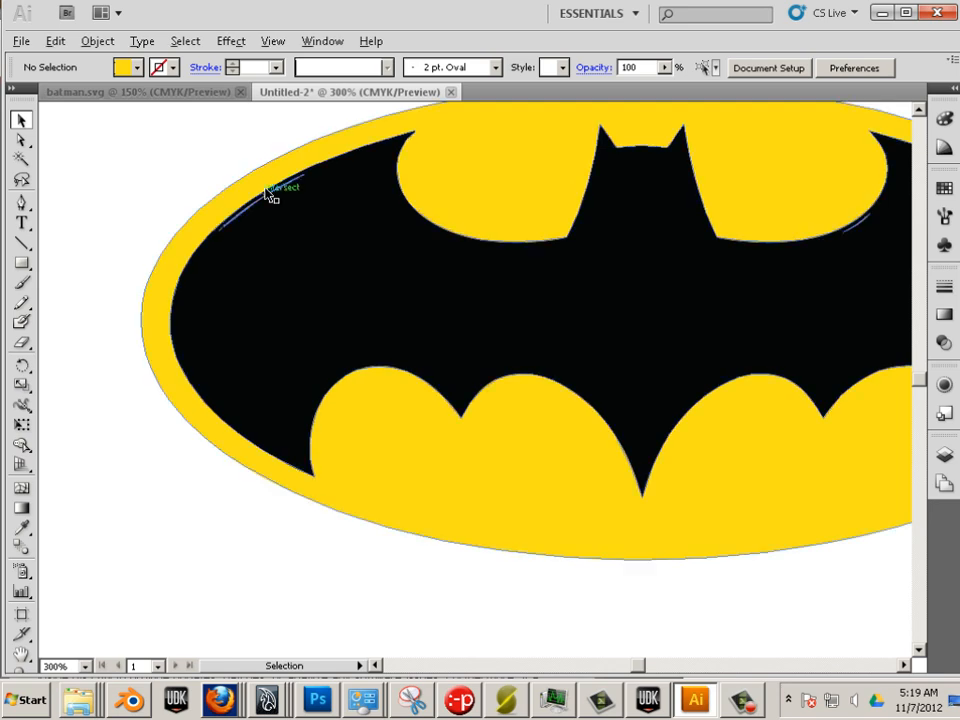
Step: Delete the two thin yellow slivers inside the bat's left wing, near the oval's inner edge
alt+scroll(264, 191, up, 3)
alt+scroll(260, 212, up, 2)
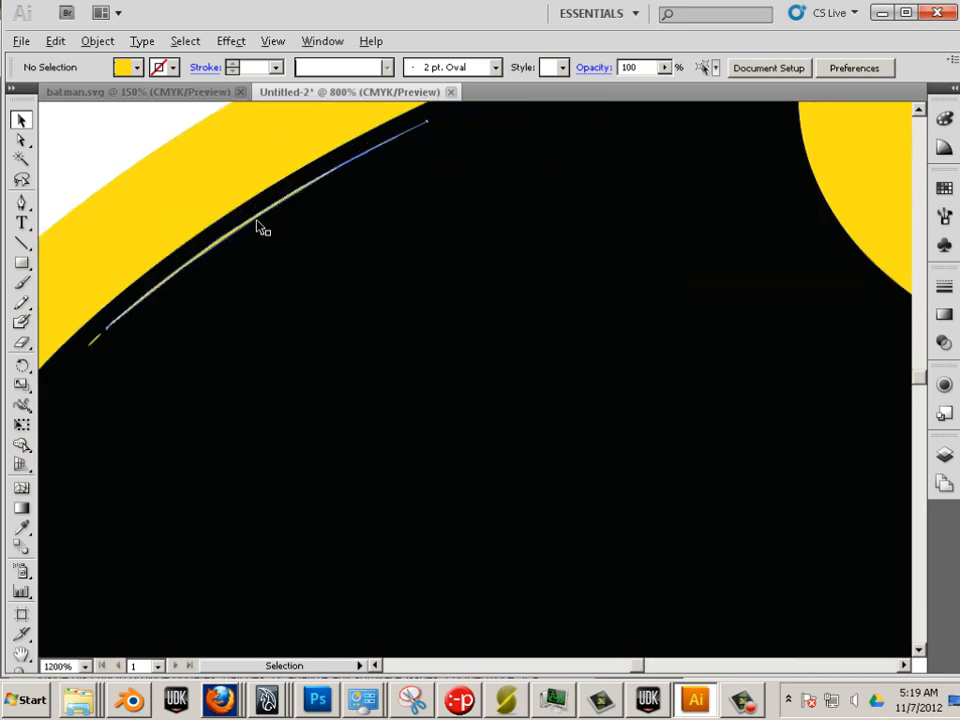
click(199, 255)
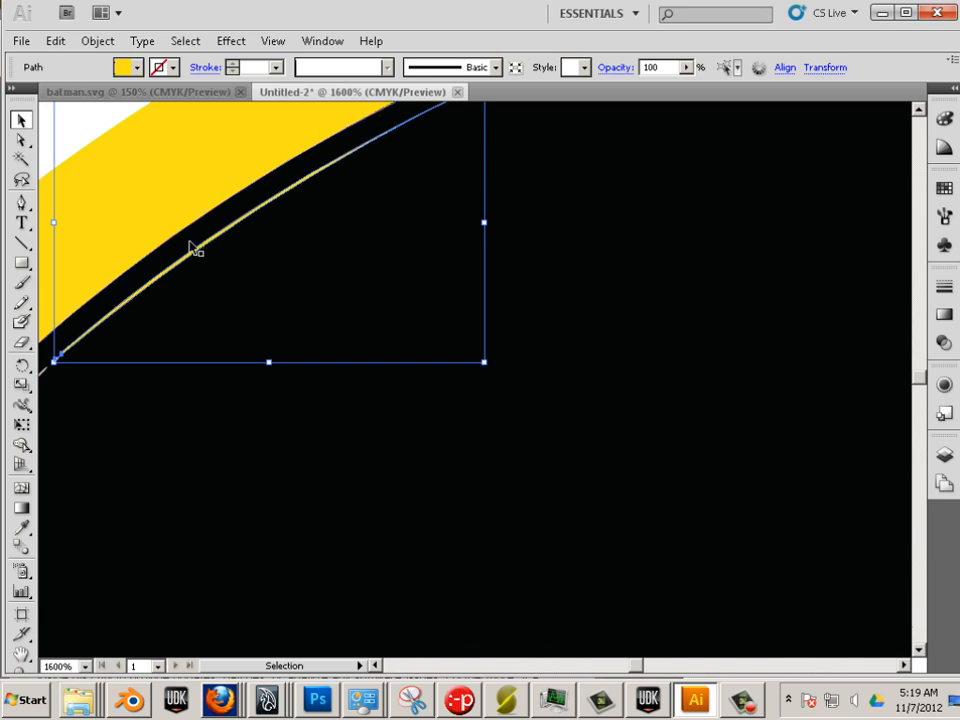
click(193, 247)
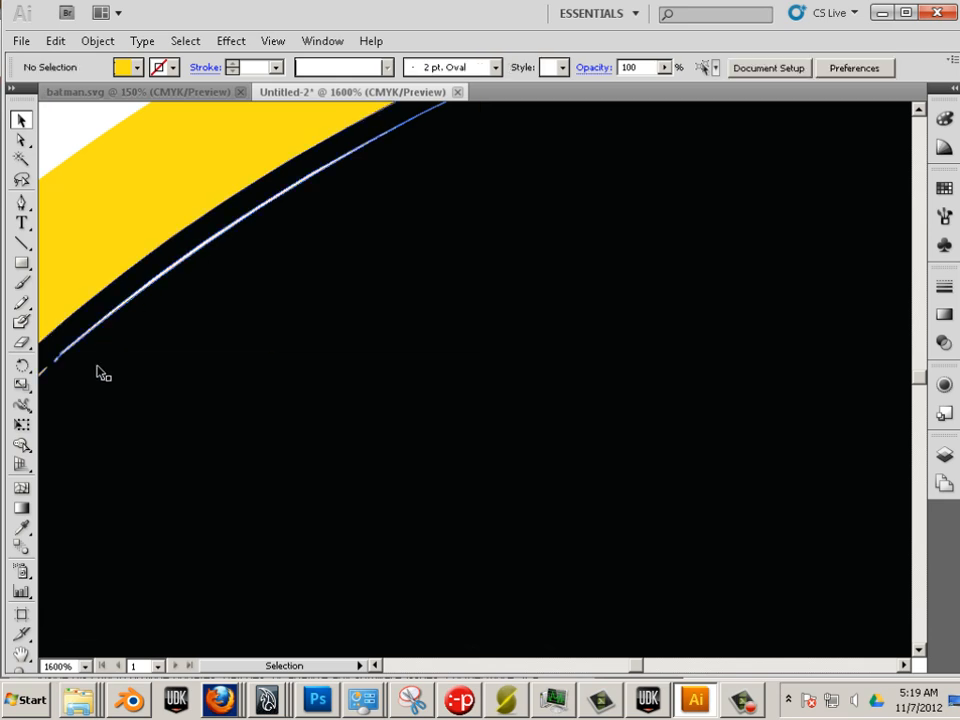
scroll(142, 376, down, 1)
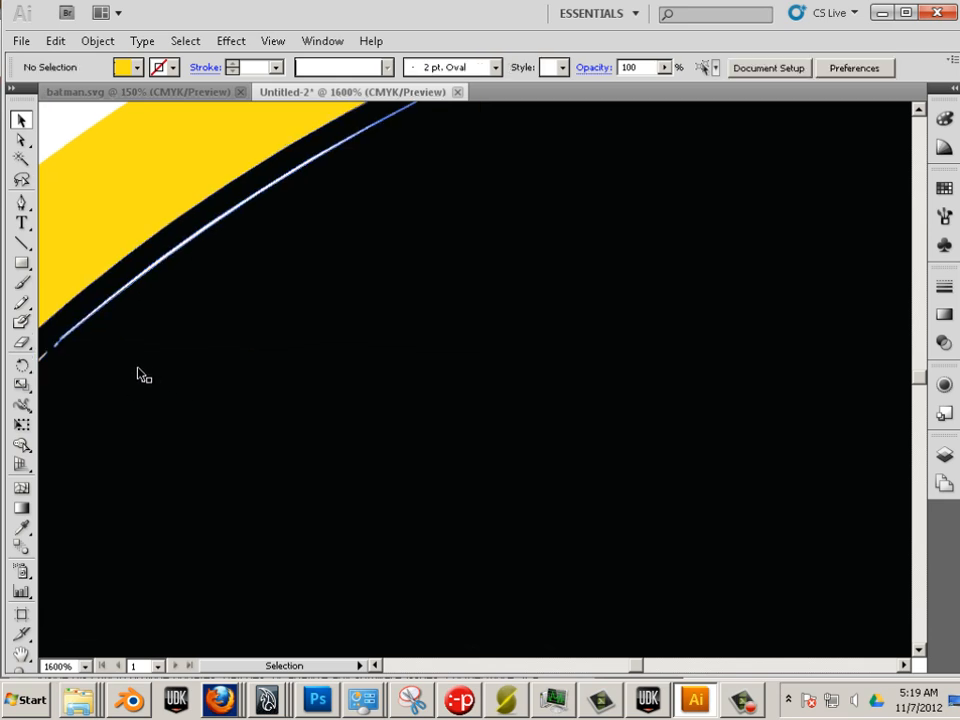
click(45, 357)
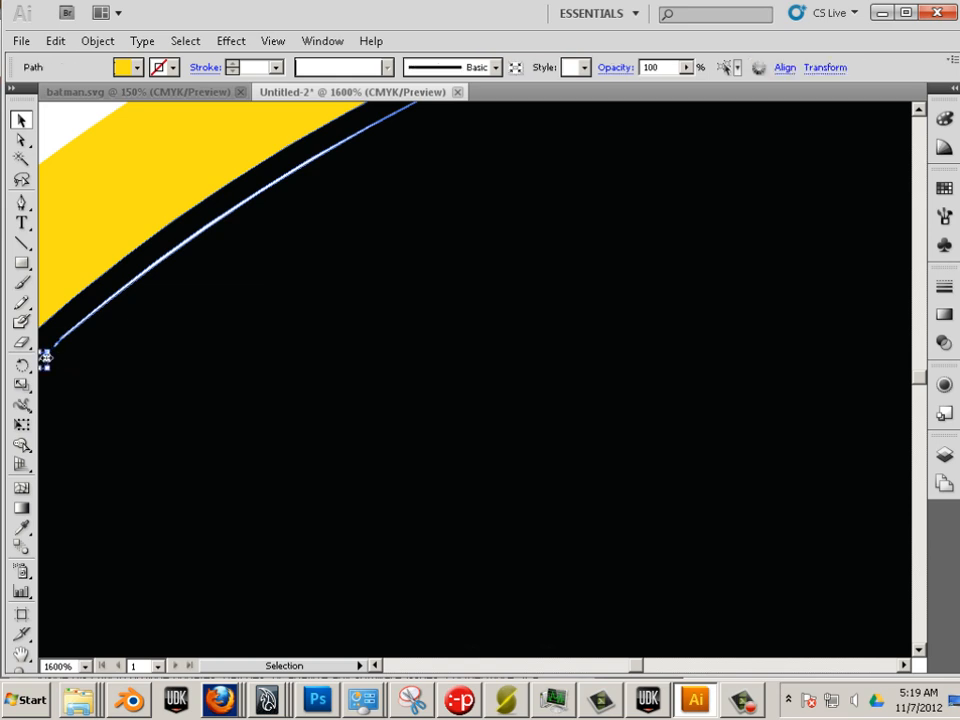
key(Delete)
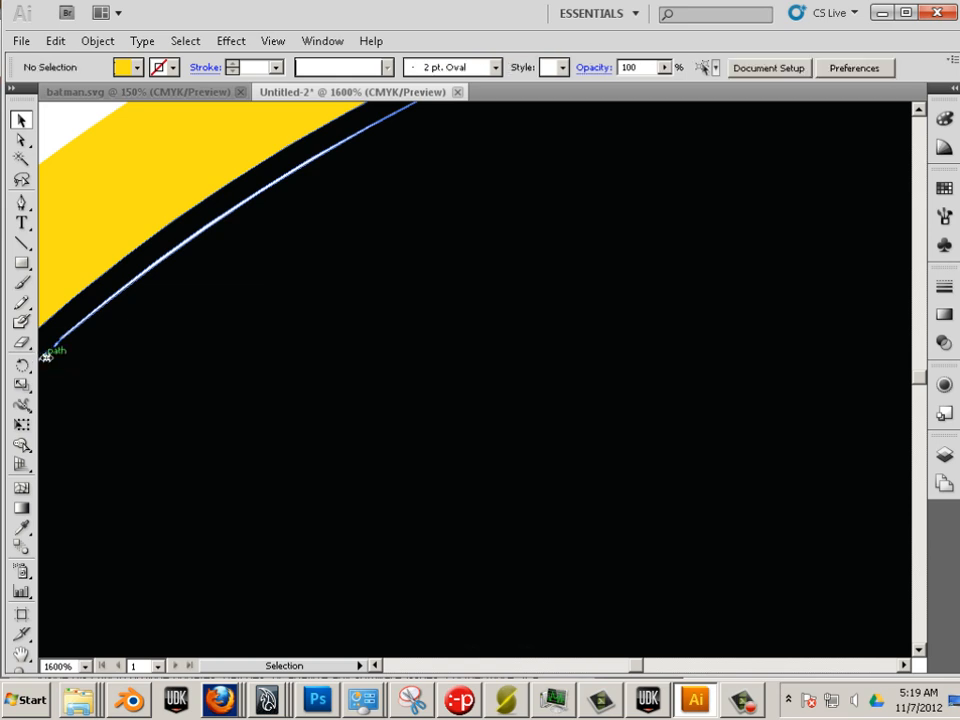
Step: Select the black bat shape and examine the slits in its left wing in Outline view, returning to Preview
click(273, 41)
click(298, 58)
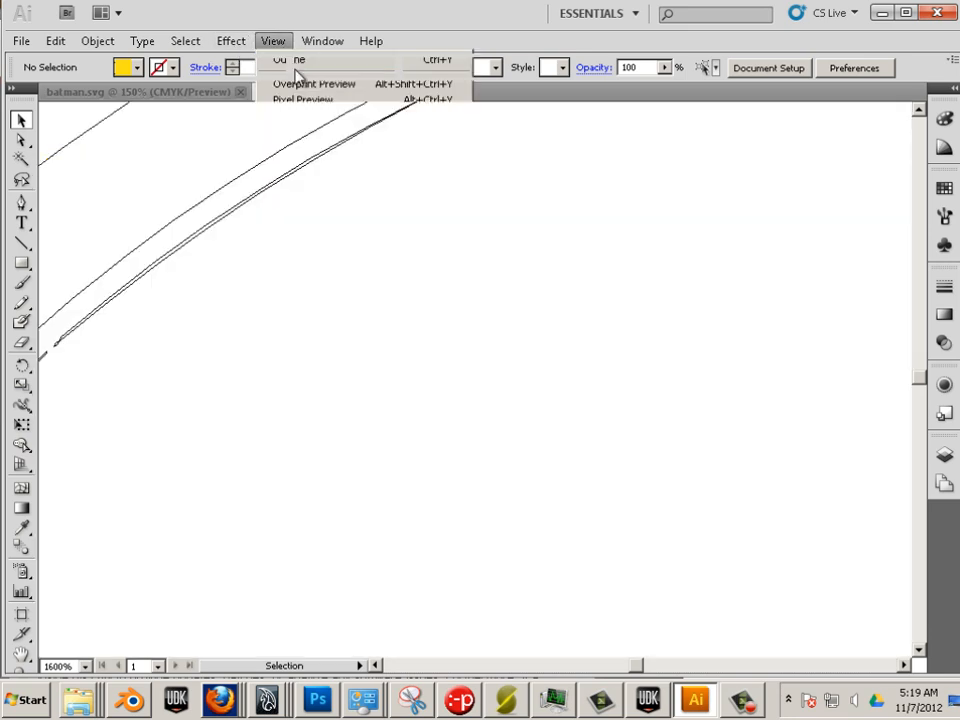
alt+scroll(240, 266, down, 2)
click(240, 240)
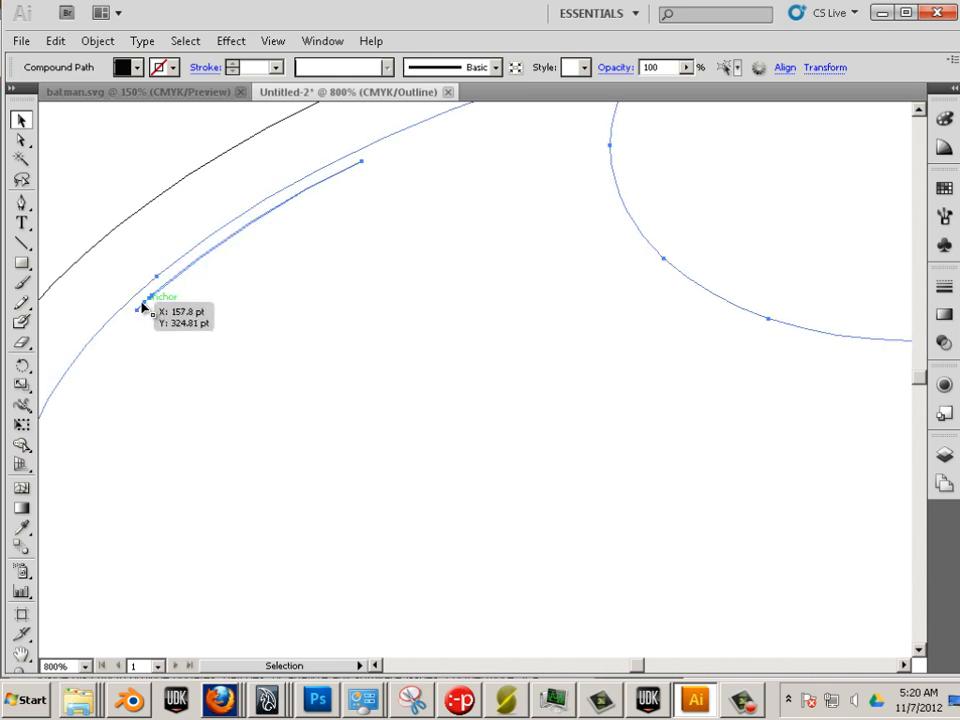
alt+scroll(138, 306, up, 2)
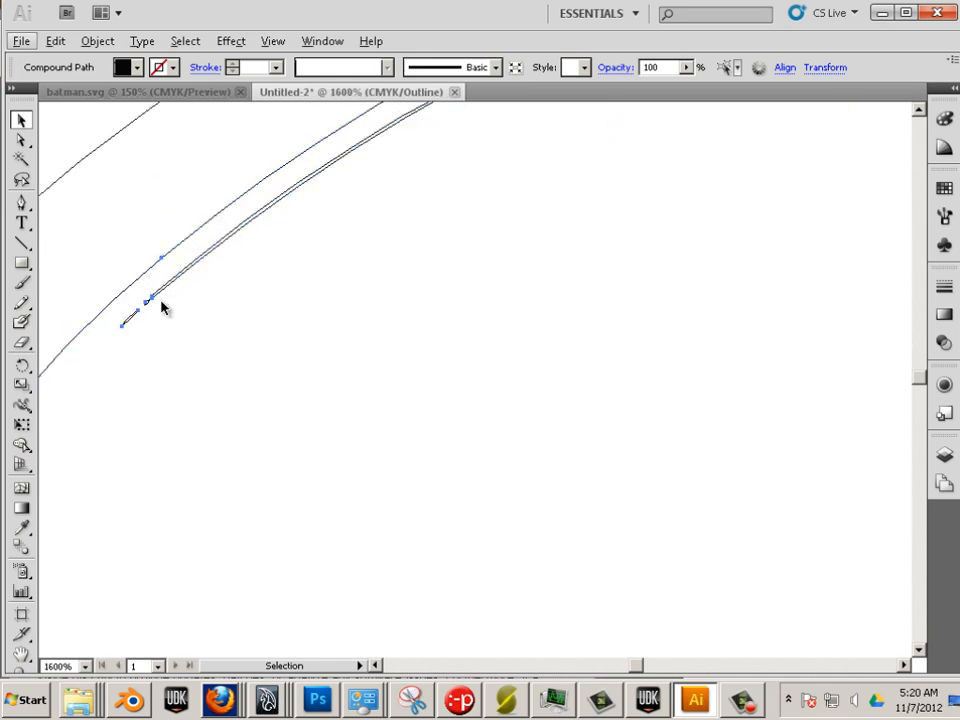
scroll(160, 306, up, 2)
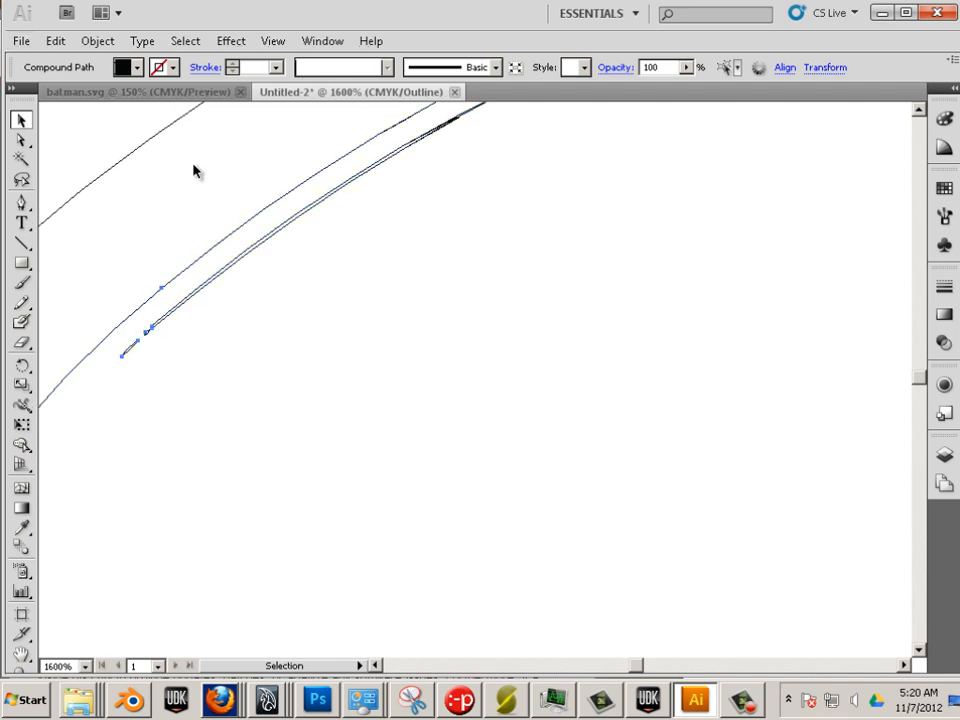
click(275, 42)
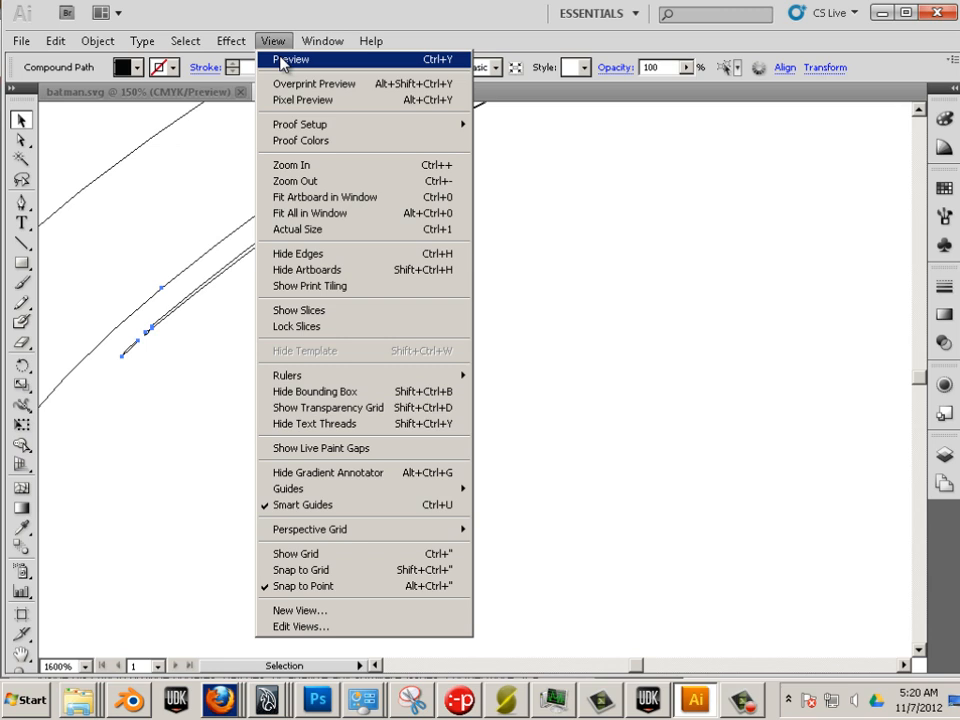
click(283, 62)
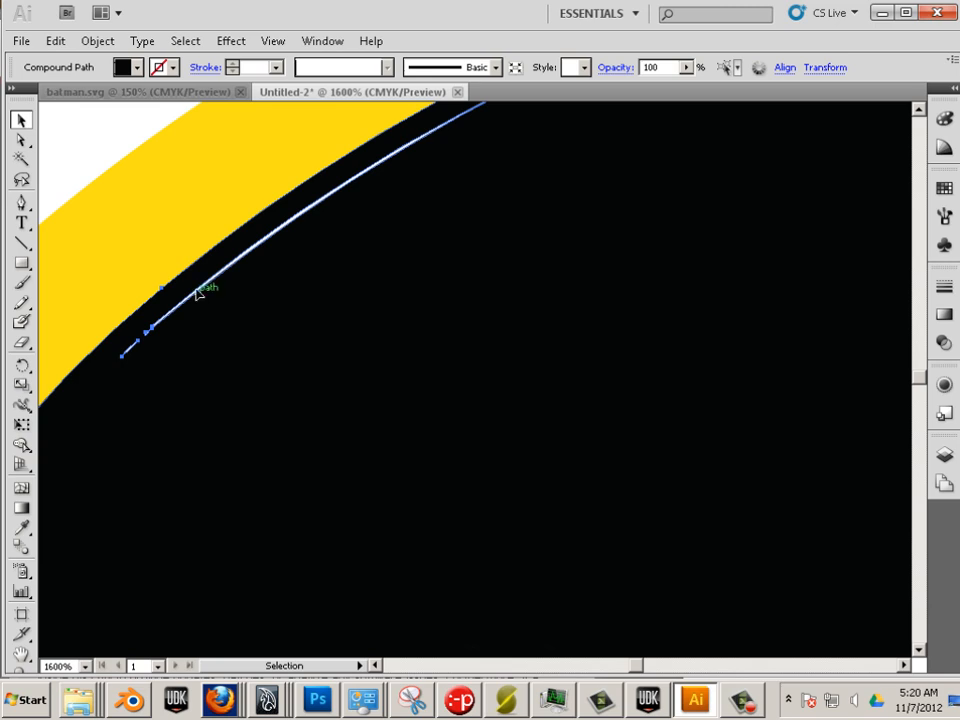
Step: Paint over the slits in the bat's left wing with black Blob Brush strokes so they merge into the shape
click(22, 323)
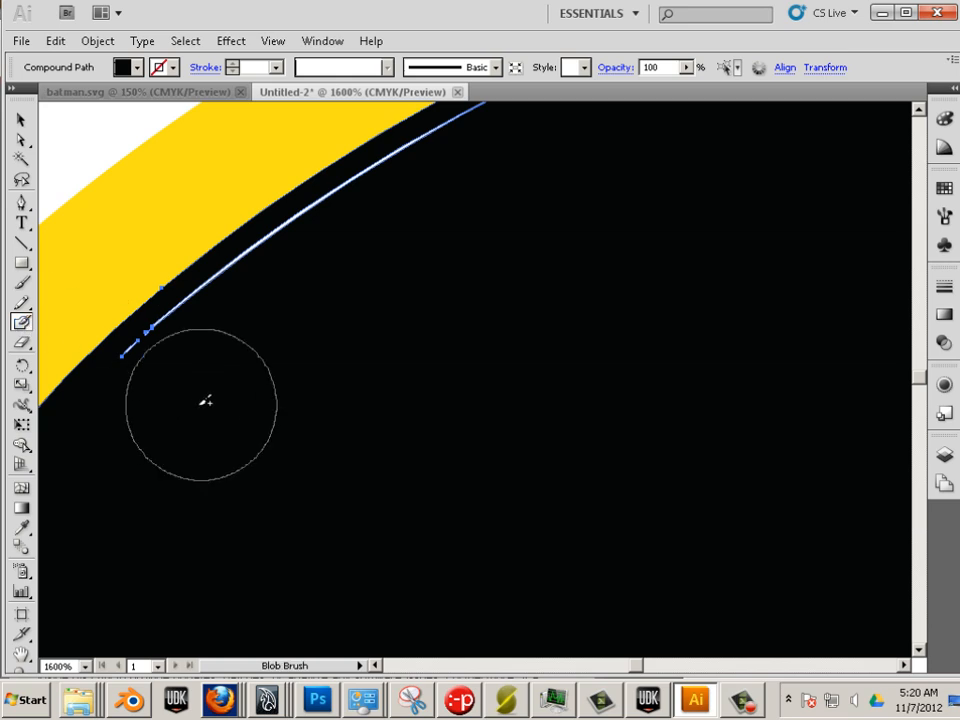
drag(186, 398, 202, 377)
drag(236, 342, 289, 299)
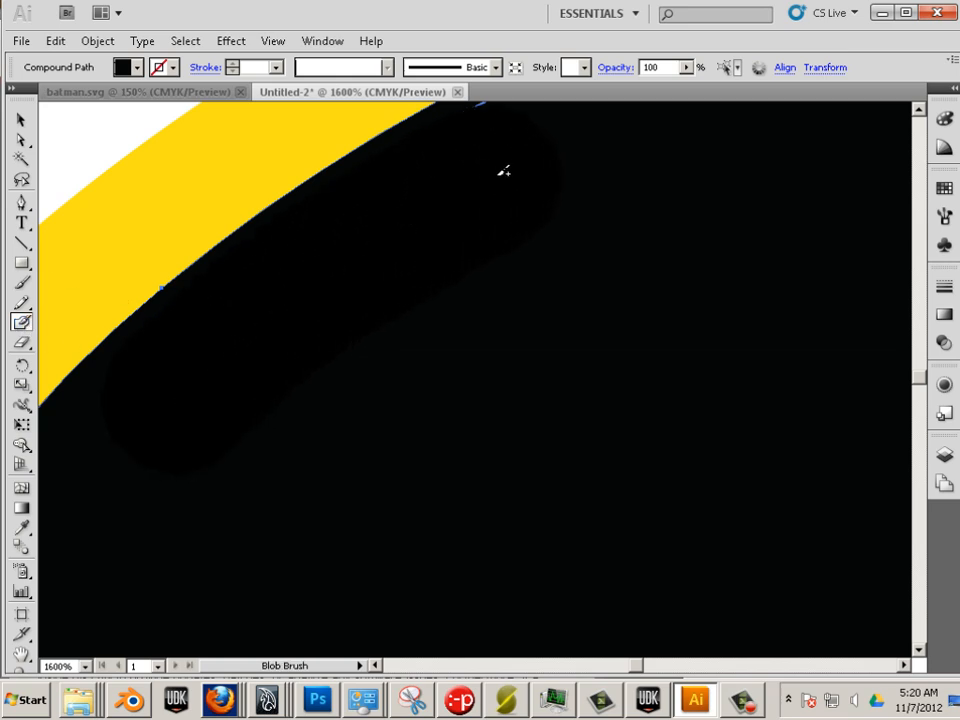
drag(540, 158, 541, 158)
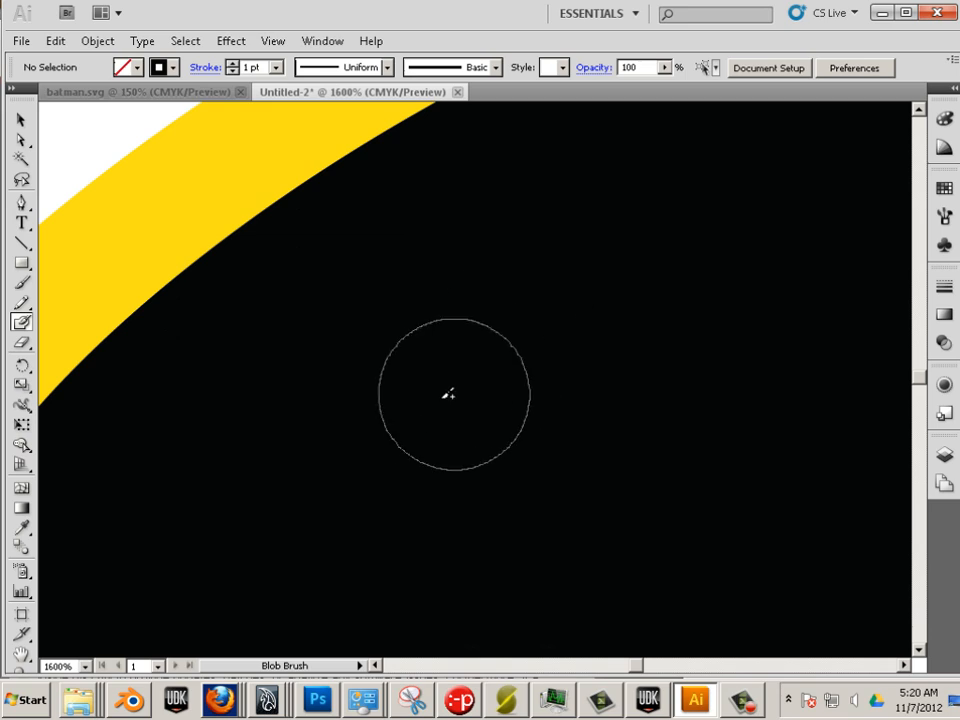
Step: Check the left wing's upper edge in Outline view for any leftover slit
click(272, 42)
click(280, 59)
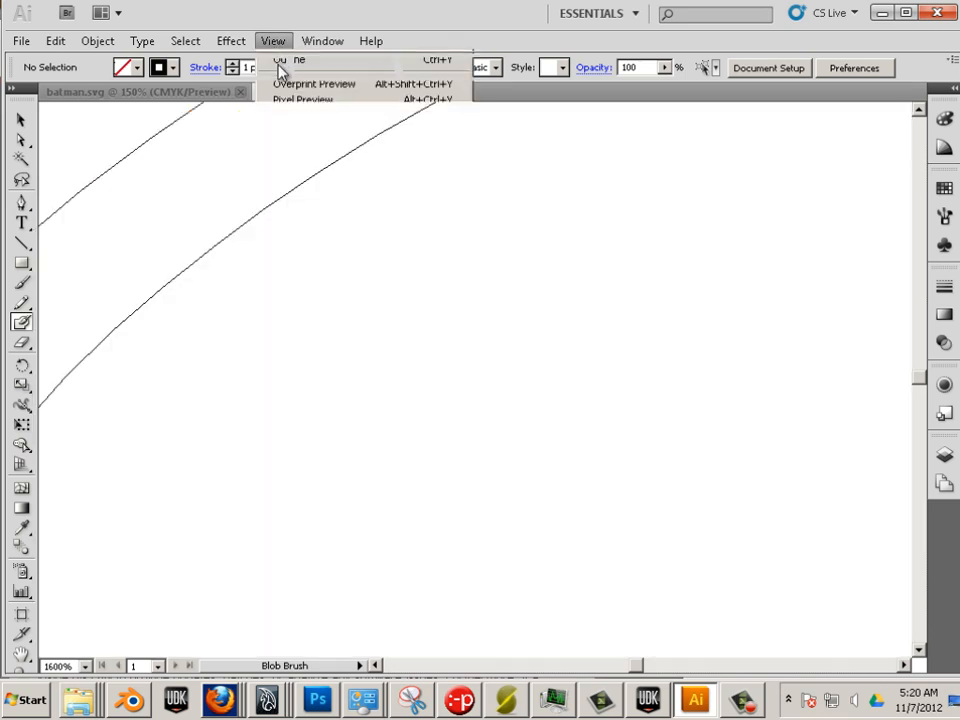
alt+scroll(298, 305, down, 4)
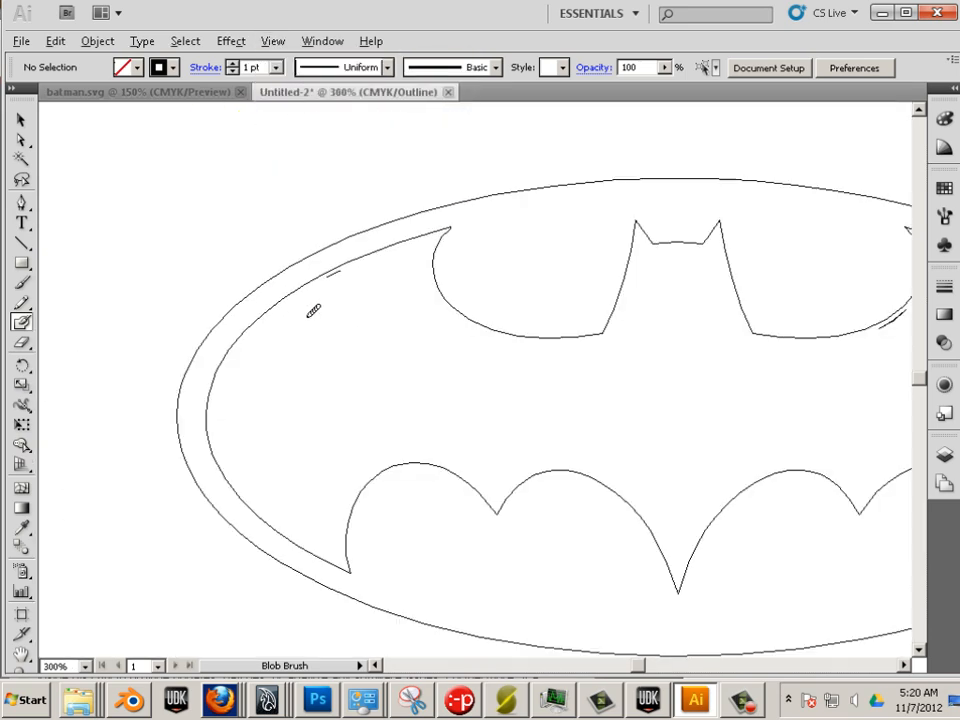
alt+scroll(318, 310, up, 1)
alt+scroll(323, 305, up, 1)
Step: Try to paint over the leftover slit without selecting the bat, undo the stroke, and return to Preview
mouse_move(354, 267)
mouse_down()
mouse_move(390, 240)
mouse_move(367, 254)
mouse_up()
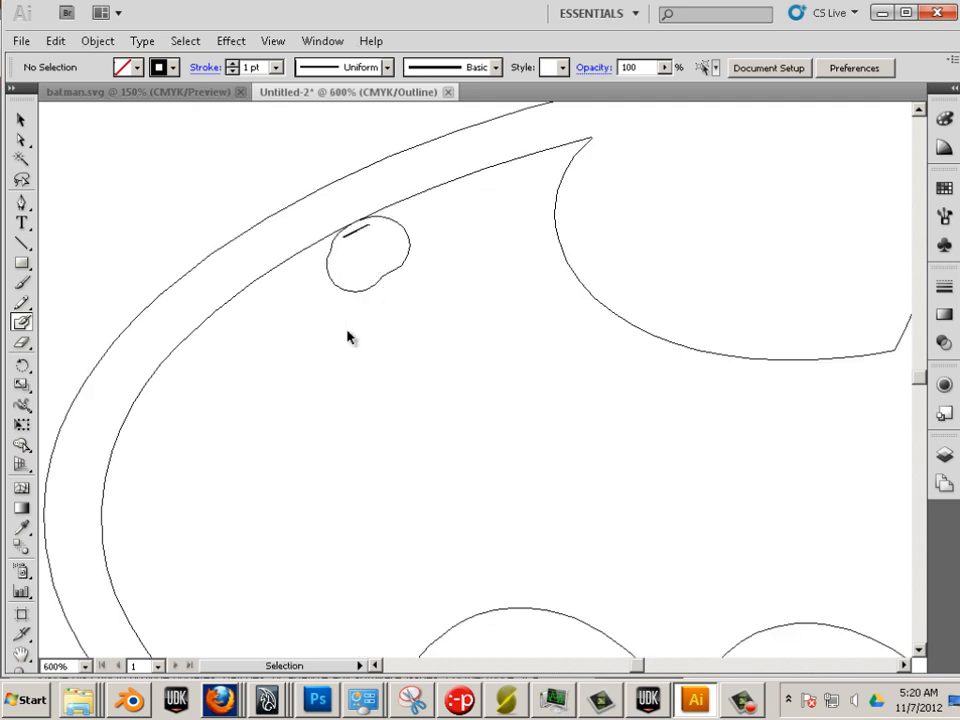
key(ctrl+z)
click(273, 41)
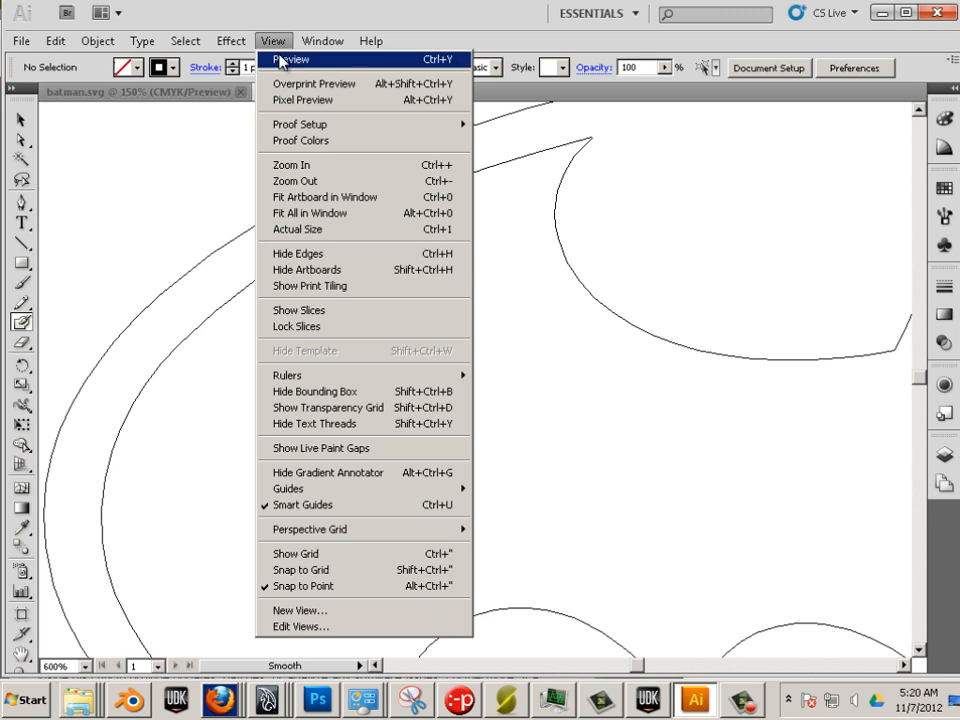
click(280, 62)
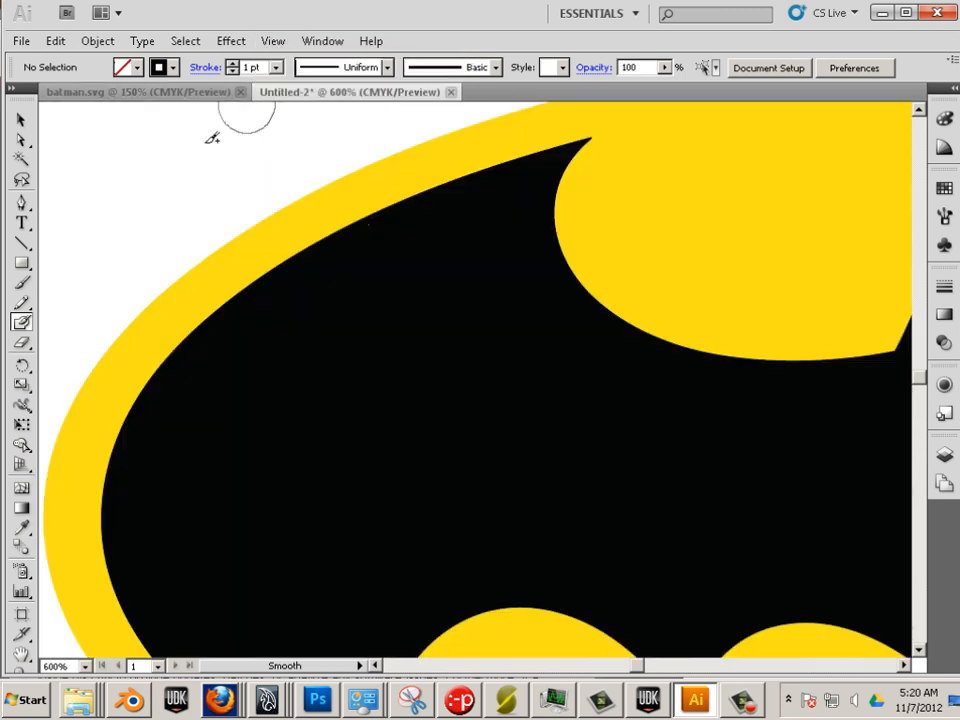
Step: Select the bat shape, fill the leftover slit in its left wing with the Blob Brush, and deselect it
click(20, 119)
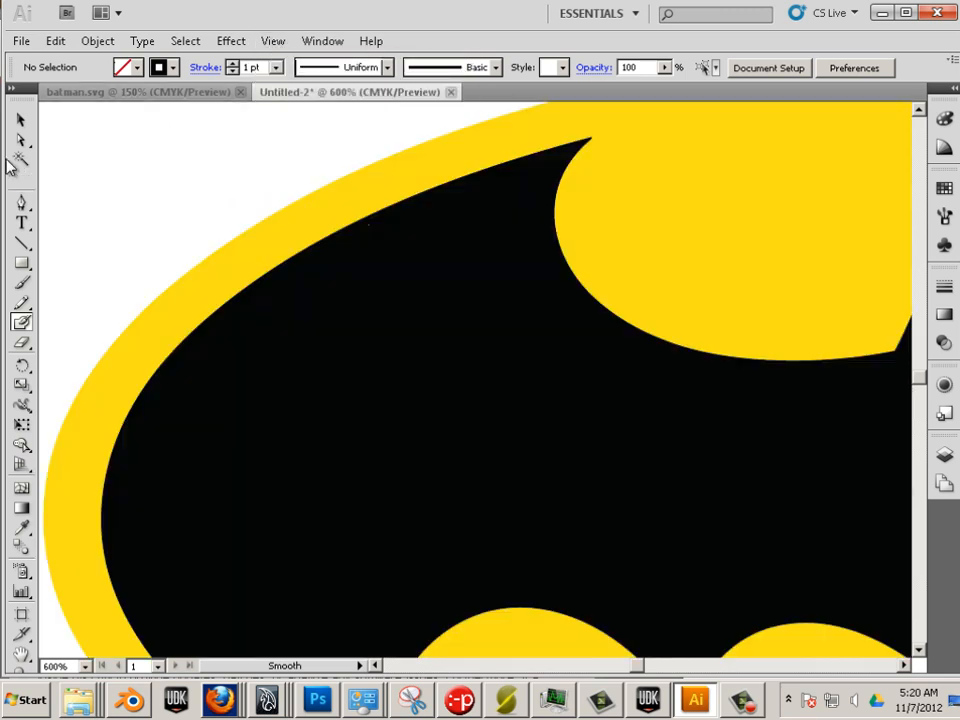
click(381, 240)
click(20, 322)
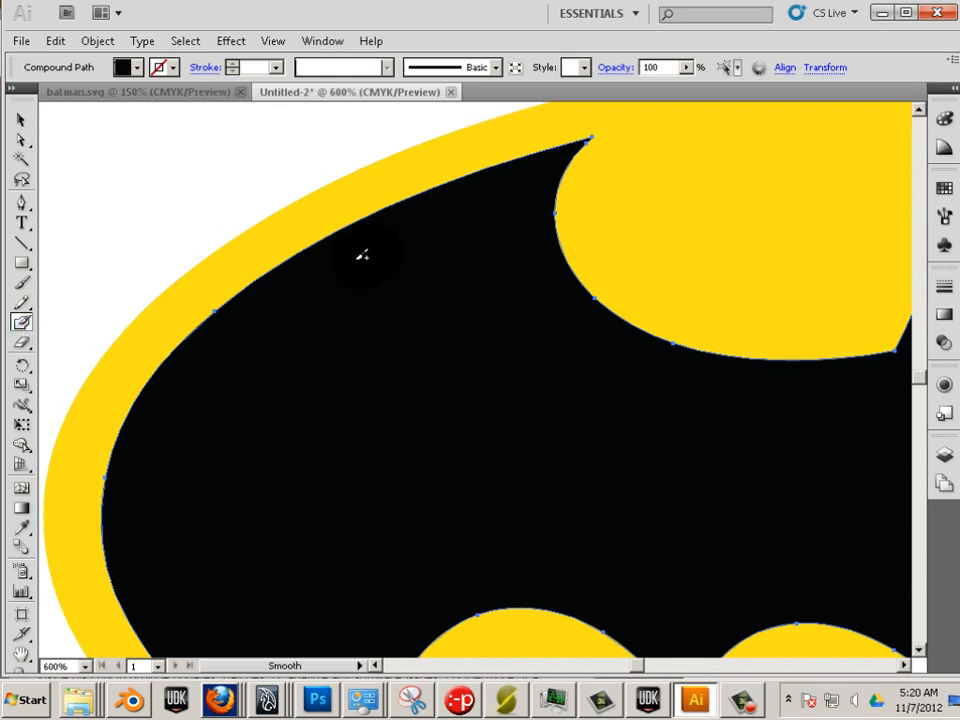
key(ctrl+shift+a)
Step: Switch to Outline view and delete the stray sliver along the oval's lower-right outer edge
click(273, 40)
click(290, 57)
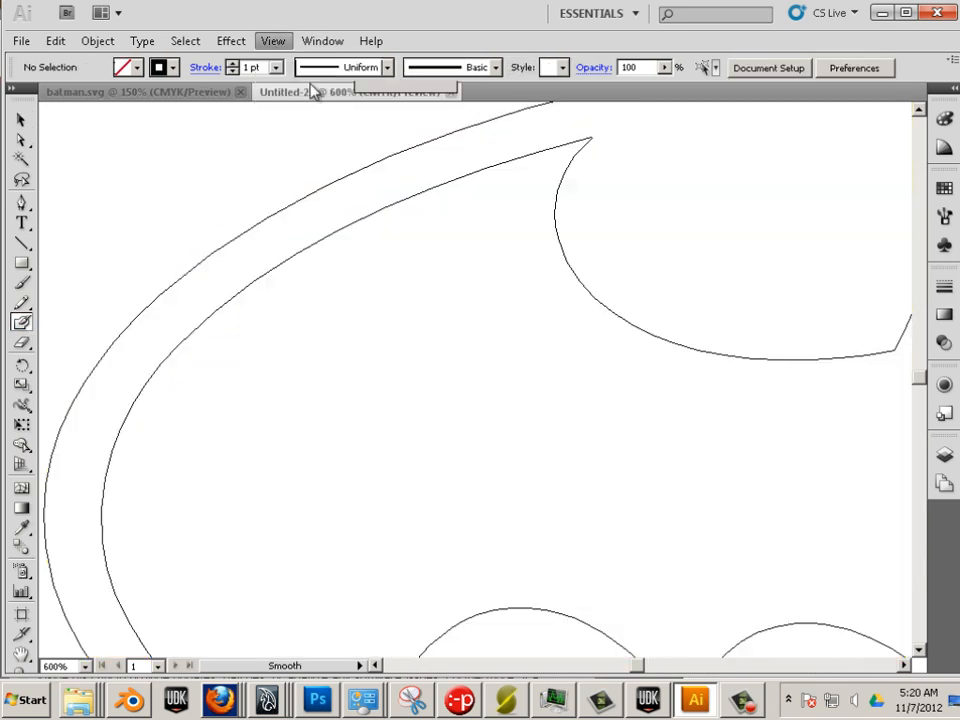
alt+scroll(534, 402, down, 1)
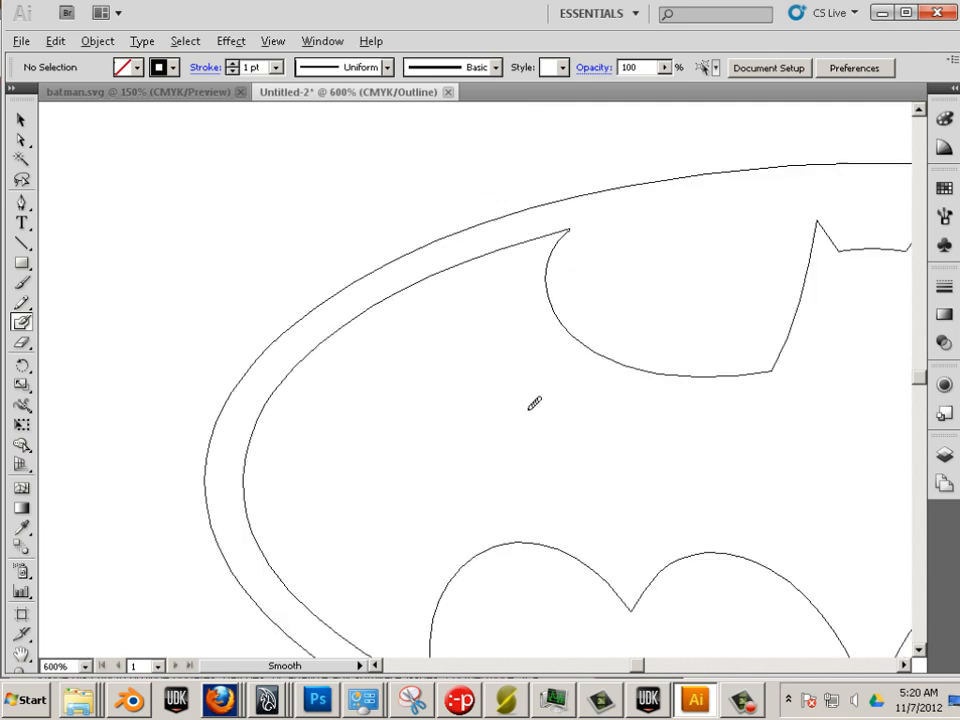
alt+scroll(534, 402, down, 3)
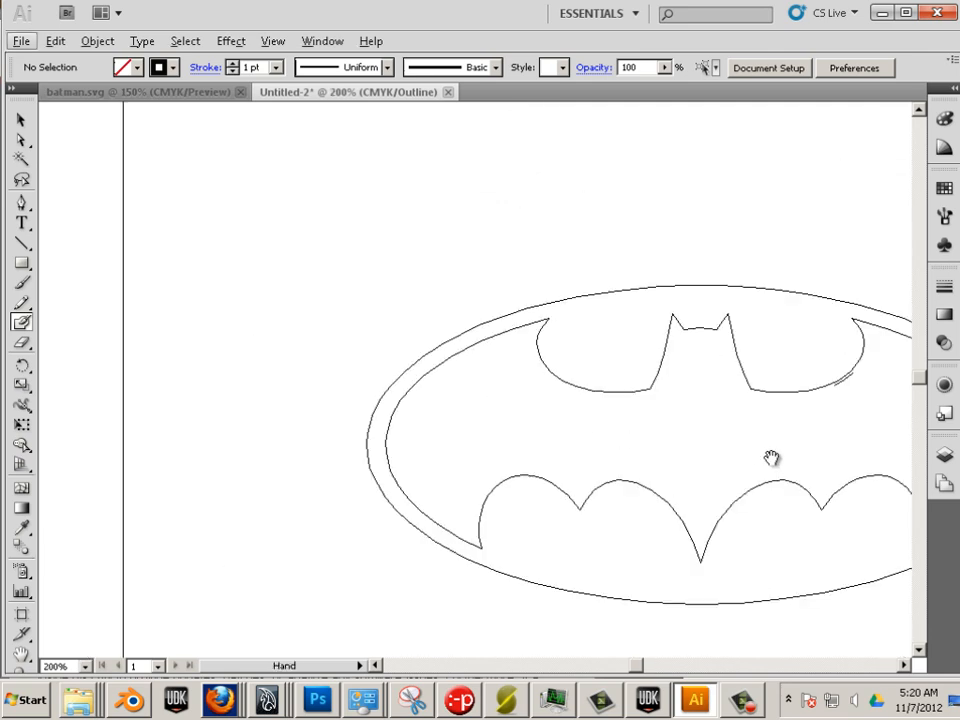
drag(771, 456, 527, 437)
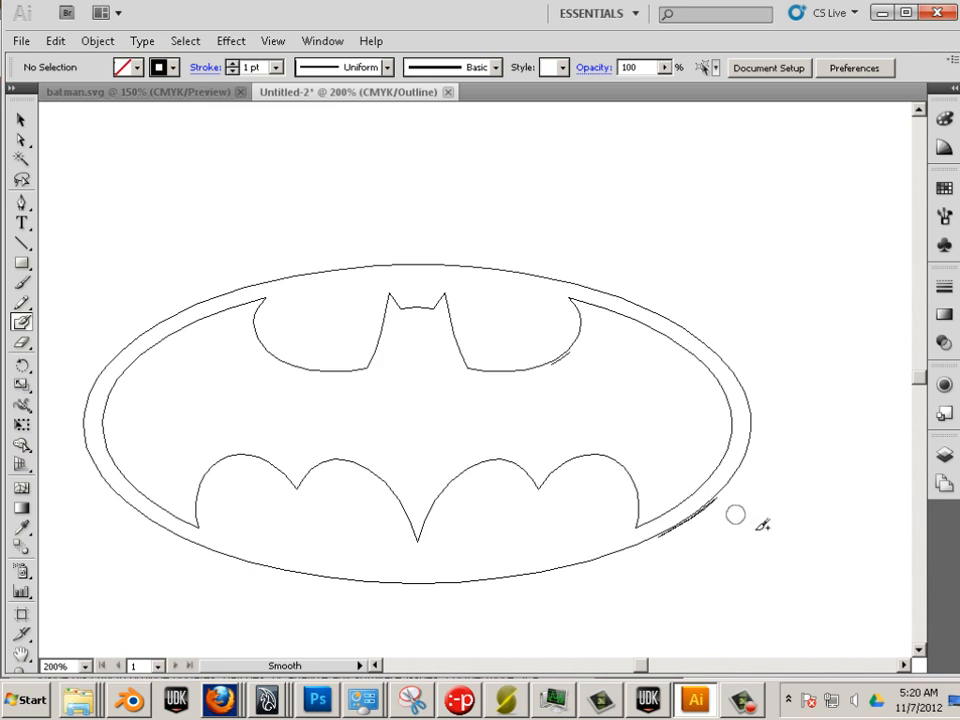
alt+scroll(758, 535, up, 1)
alt+scroll(694, 516, up, 3)
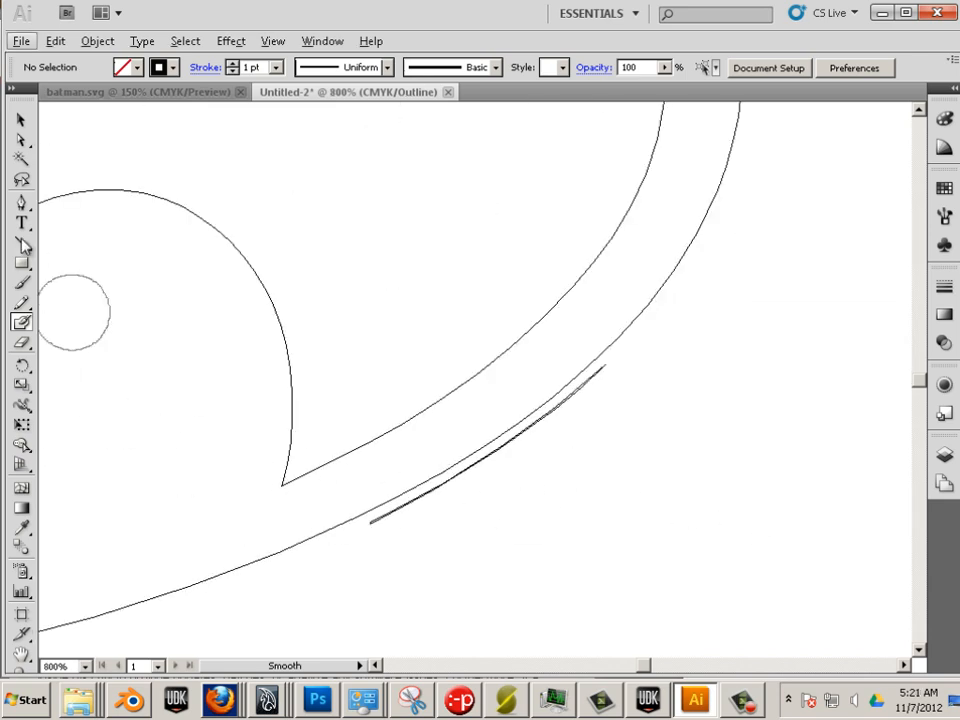
ctrl+click(498, 449)
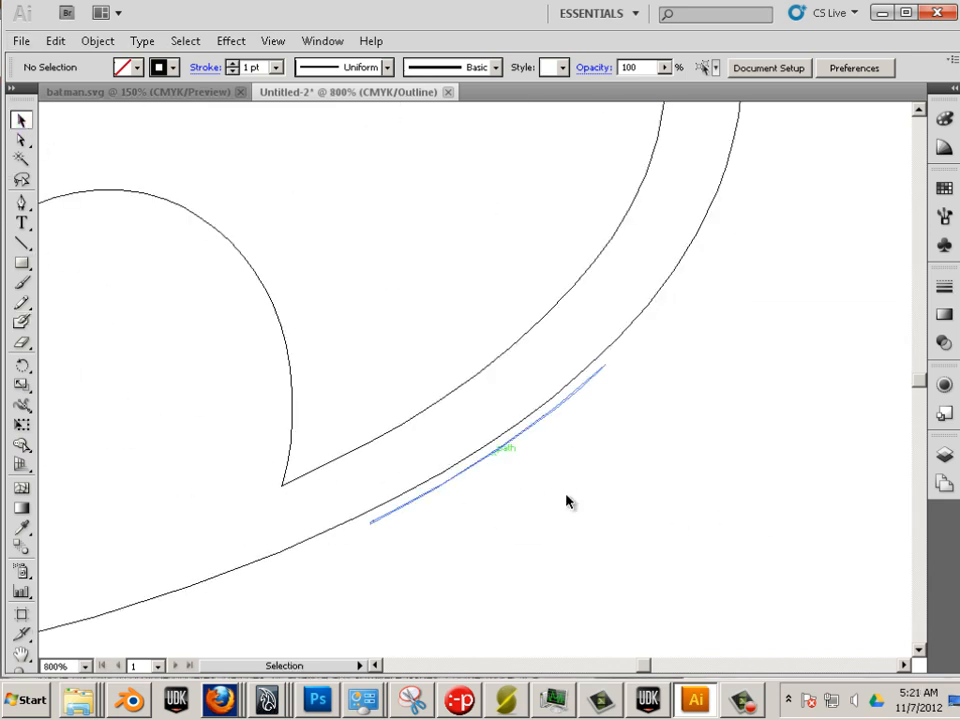
click(512, 447)
key(Delete)
Step: Try to paint over the slit in the bat's right wing with the yellow shape selected, and undo the stroke
key(space)
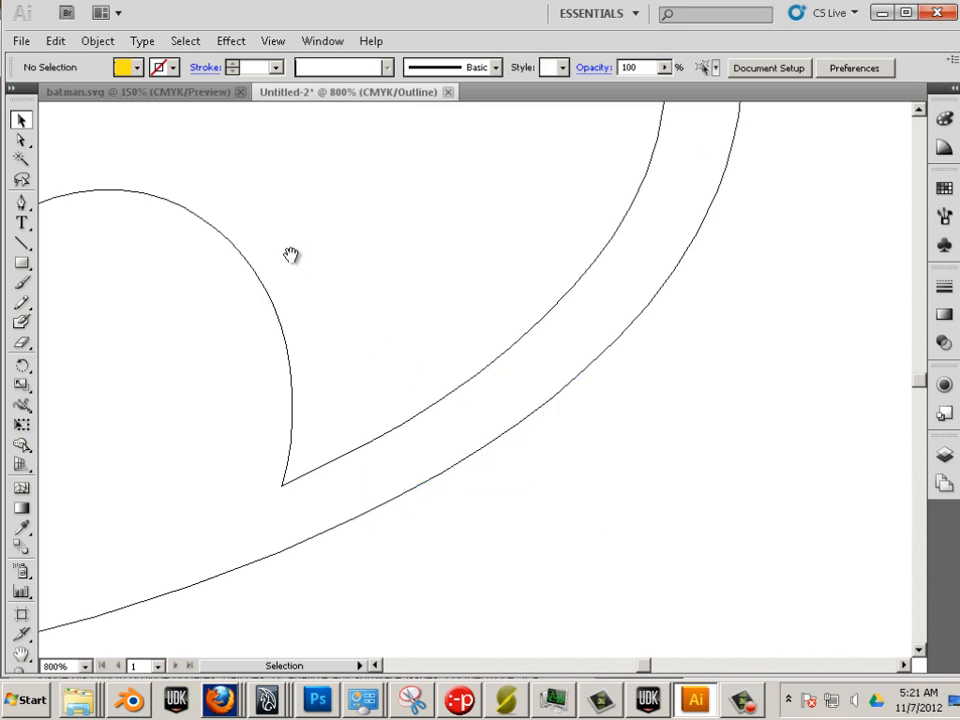
mouse_move(293, 257)
mouse_down()
mouse_move(439, 591)
mouse_move(599, 694)
mouse_up()
drag(327, 378, 459, 441)
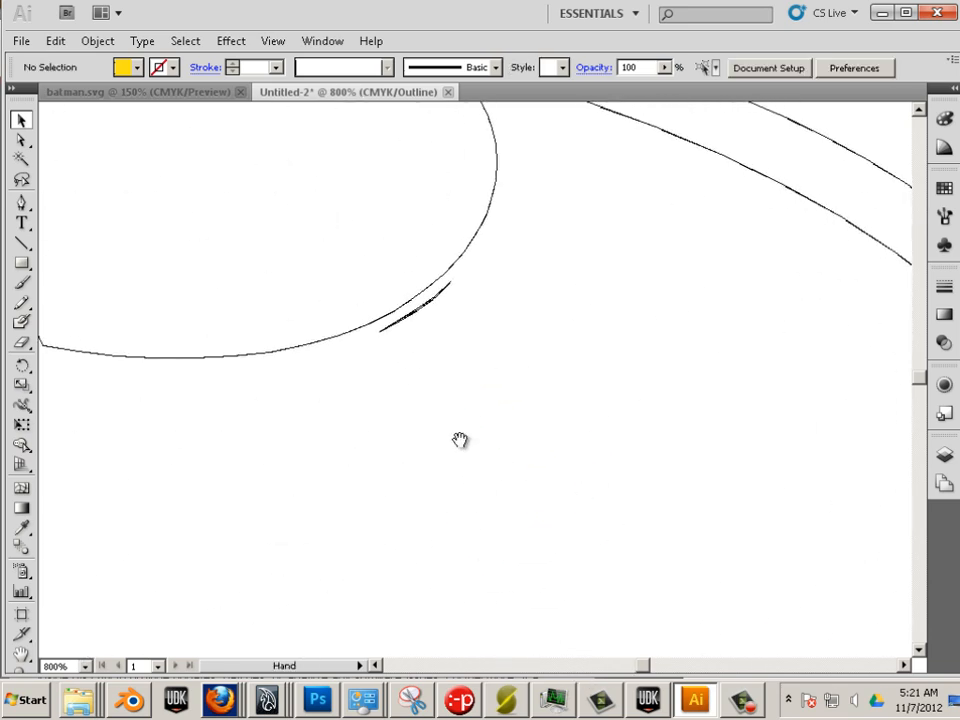
click(423, 314)
click(422, 317)
click(404, 308)
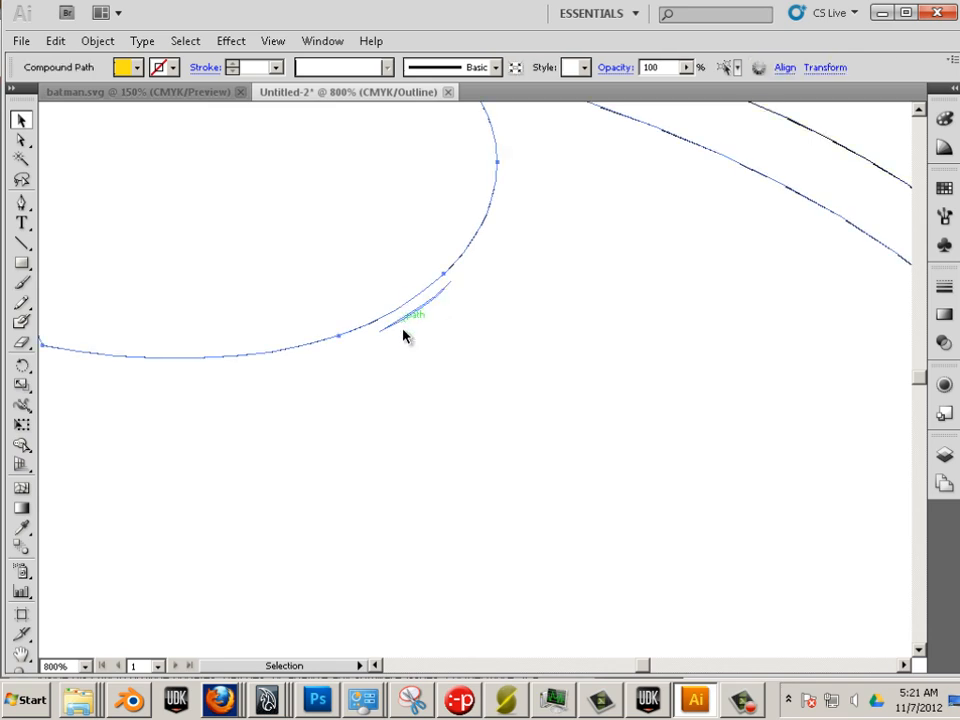
click(21, 321)
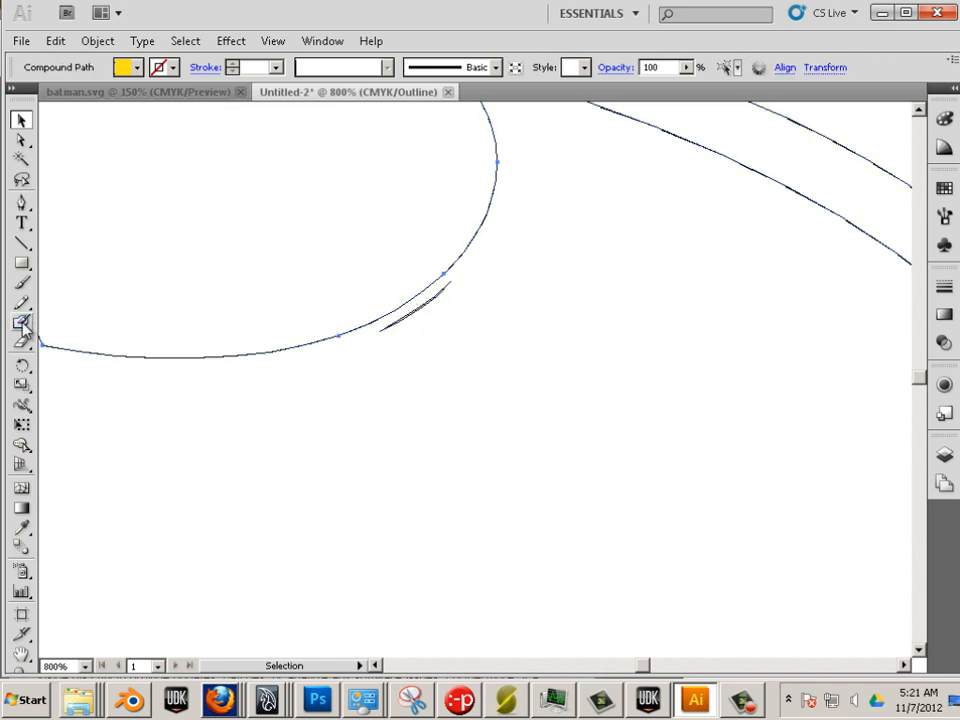
mouse_move(407, 360)
mouse_down()
mouse_move(440, 339)
mouse_move(418, 347)
mouse_move(460, 305)
mouse_up()
key(ctrl+z)
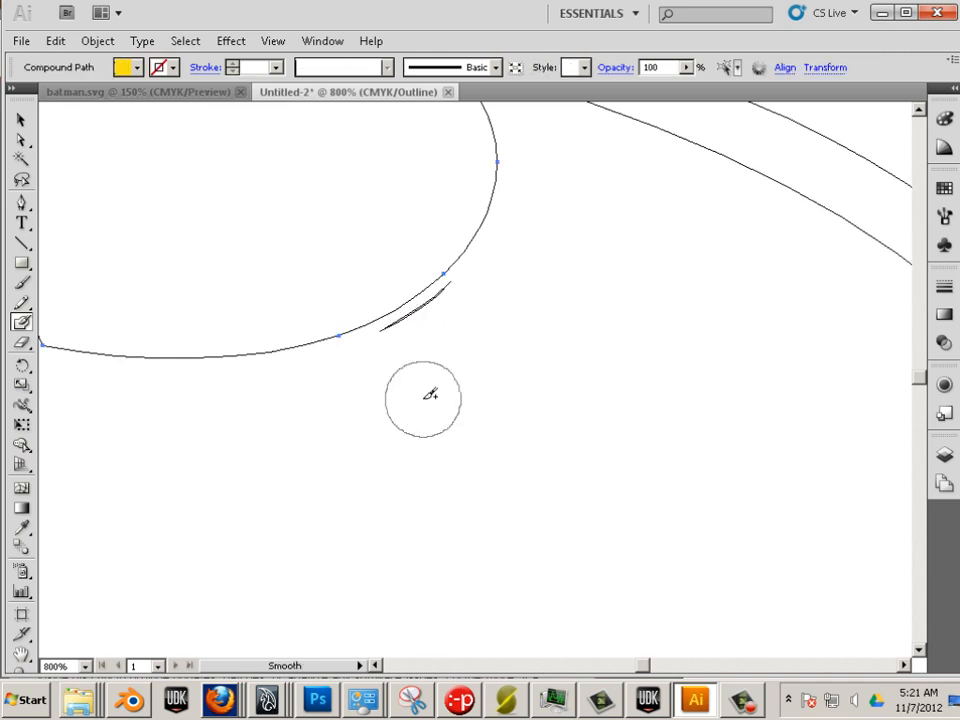
key(Tab)
key(Tab)
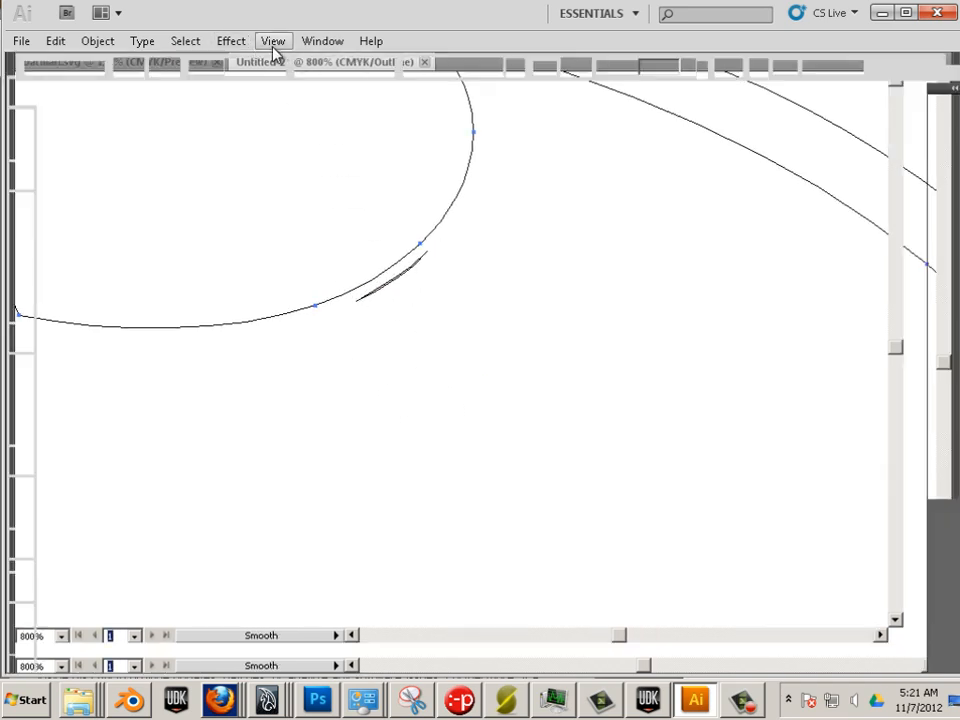
Step: Return to Preview, select the black bat shape, fill the slit in its right wing with the Blob Brush, and deselect it
click(273, 41)
click(280, 58)
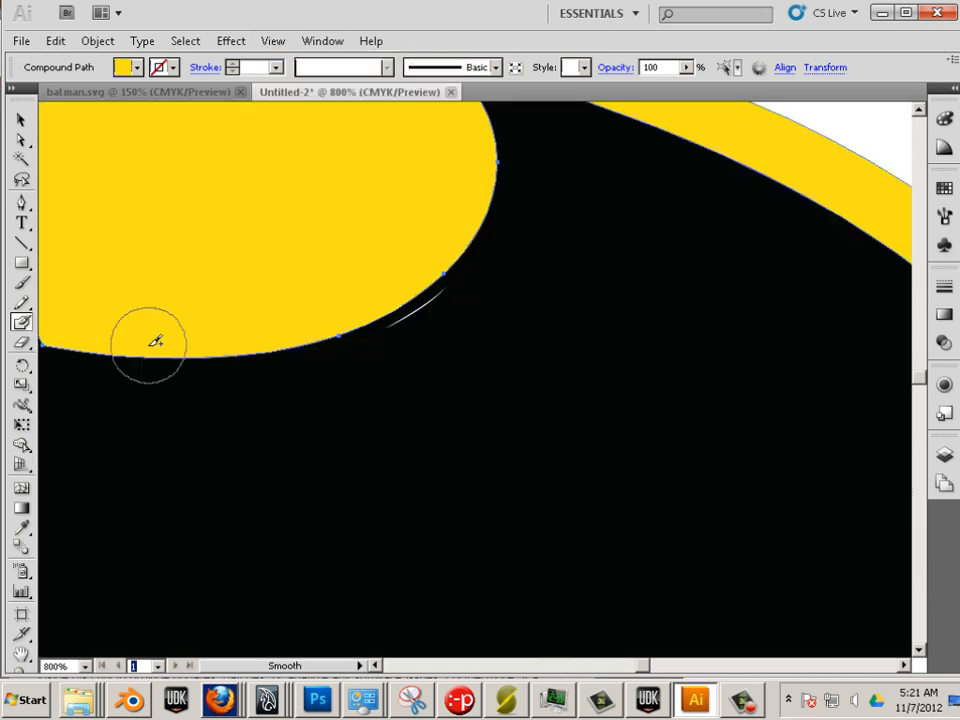
click(20, 120)
click(397, 330)
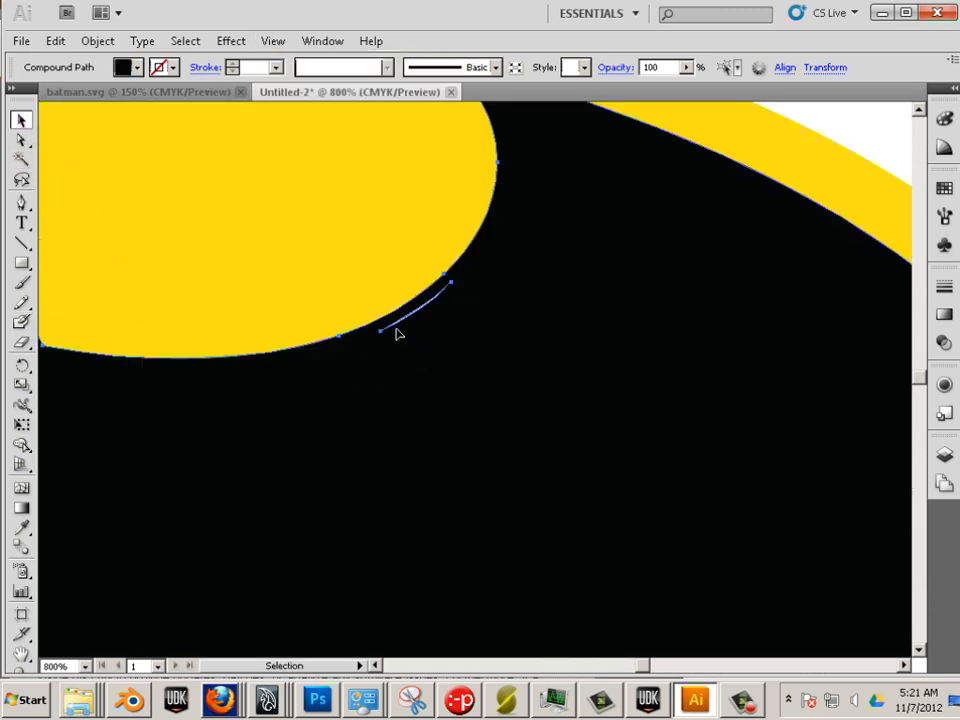
click(21, 321)
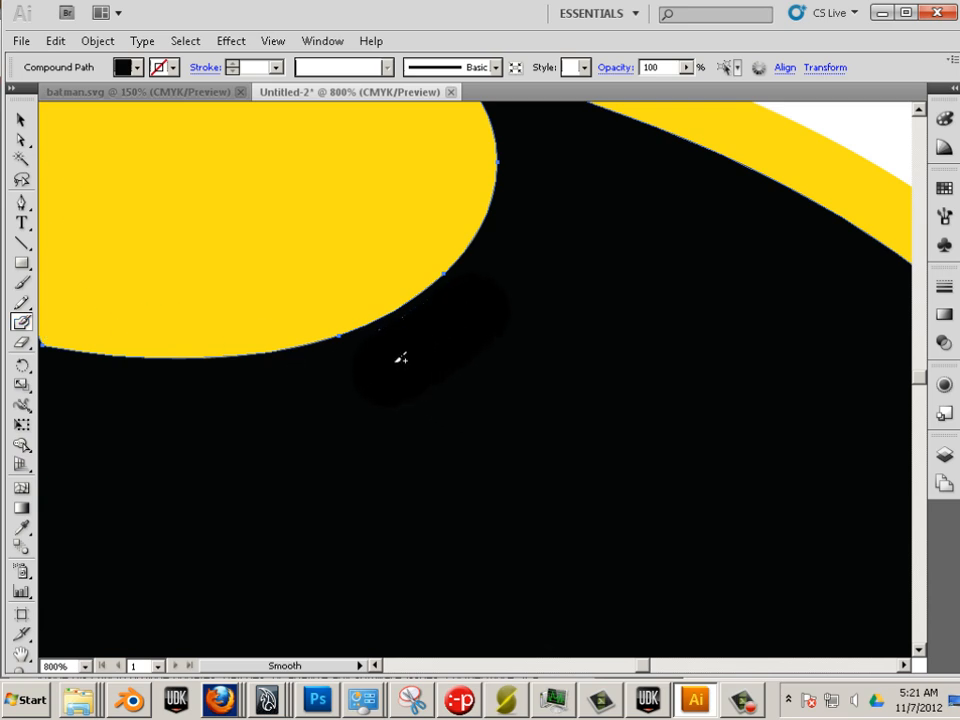
key(ctrl+shift+a)
Step: Examine the whole logo in Outline view for leftover slits and slivers, and return to Preview
click(274, 41)
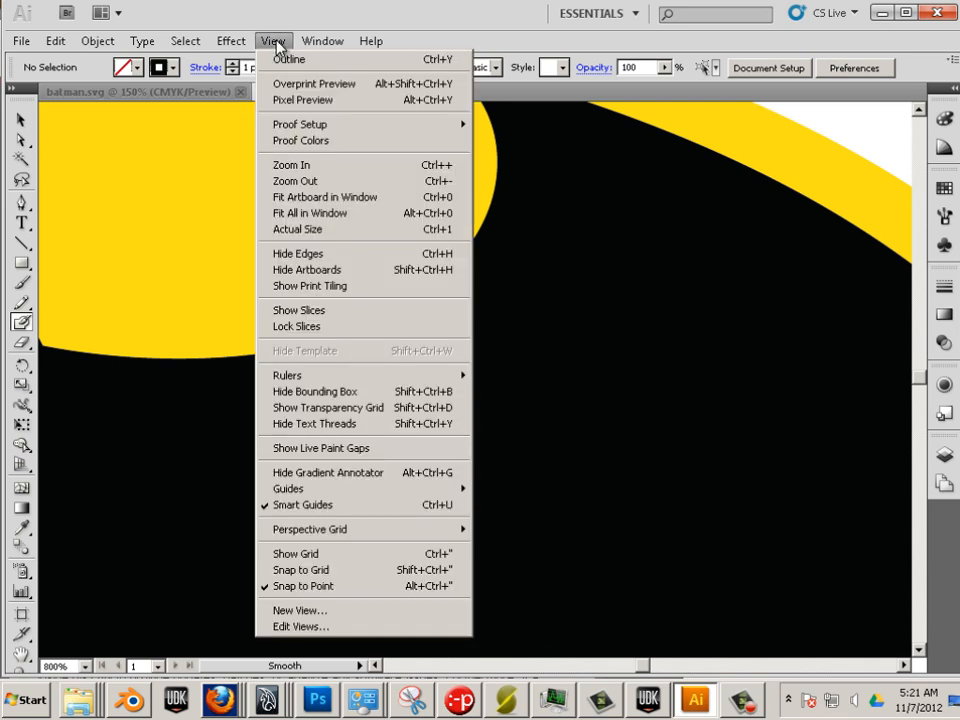
click(281, 59)
key(ctrl+minus)
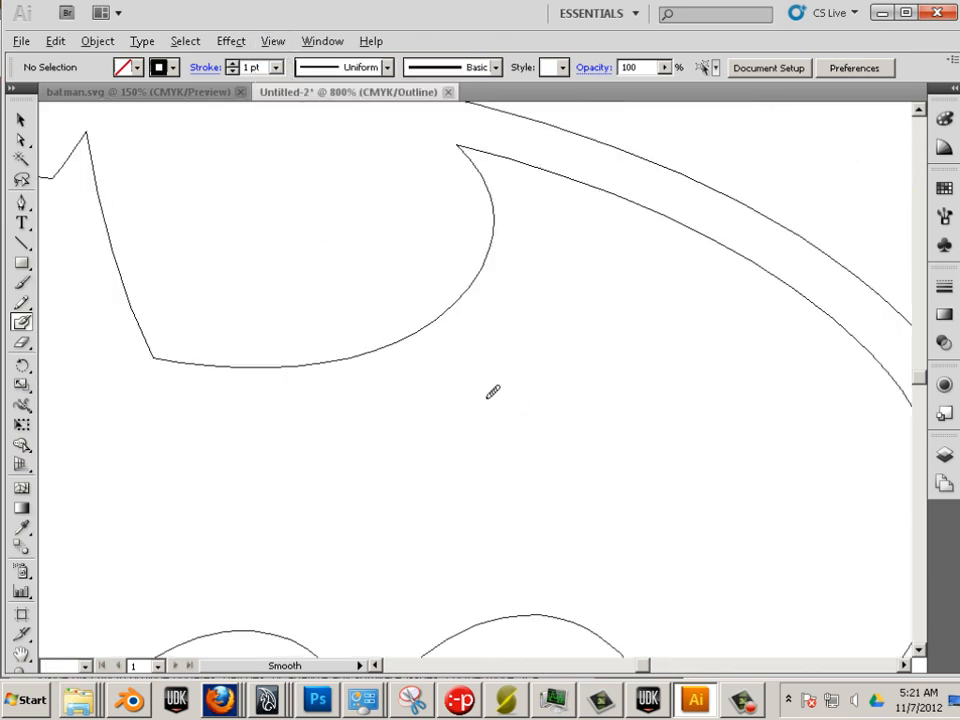
alt+scroll(488, 397, down, 2)
alt+scroll(276, 446, down, 2)
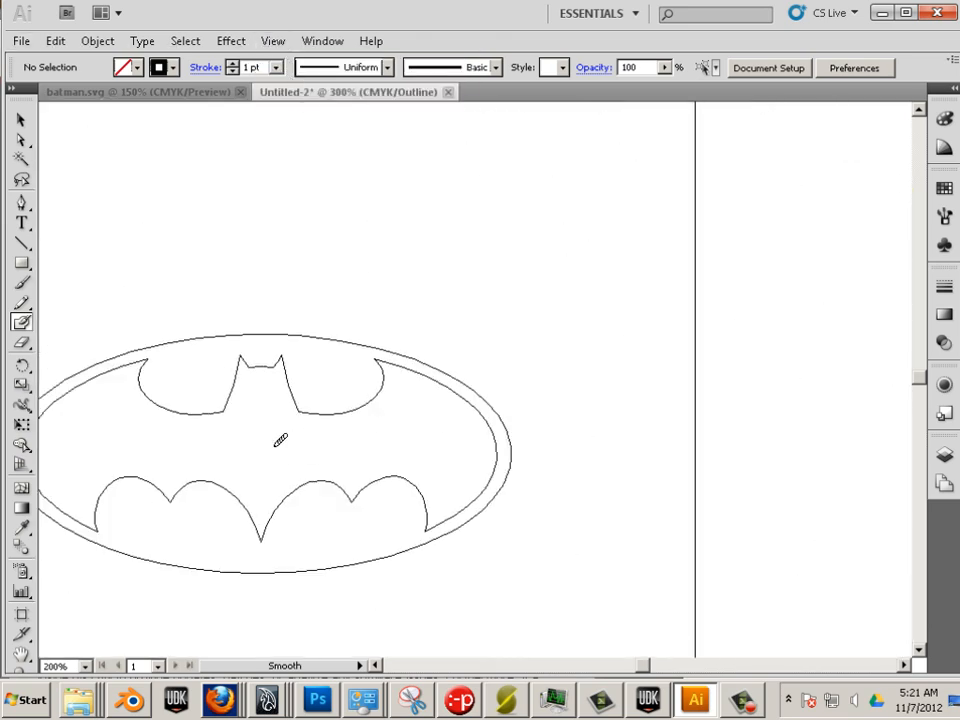
alt+scroll(266, 443, up, 2)
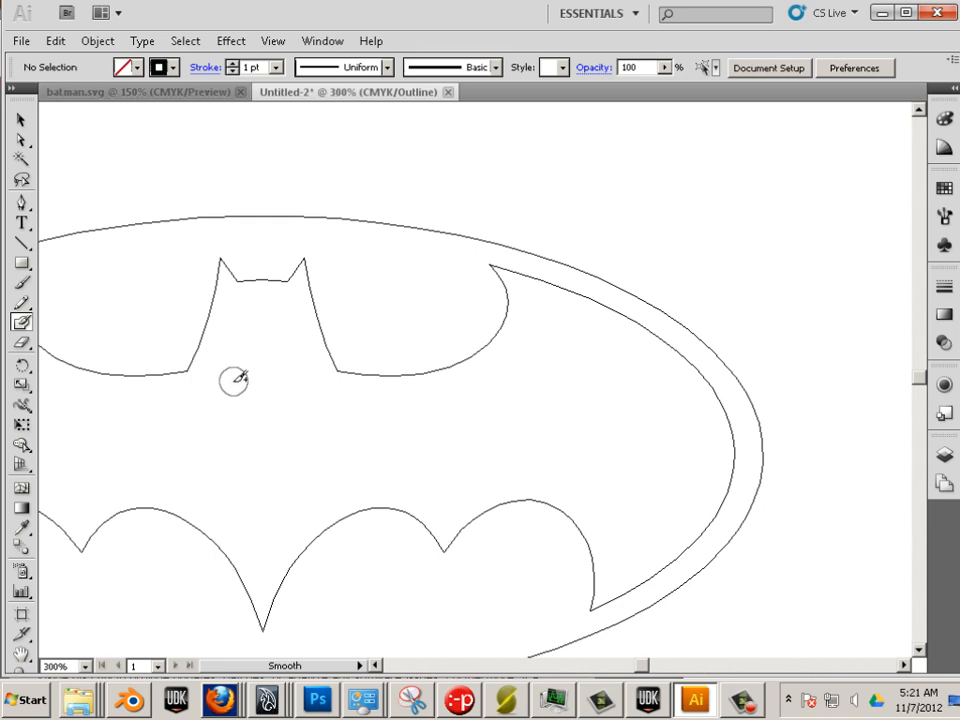
drag(214, 386, 609, 240)
drag(378, 396, 409, 396)
alt+scroll(432, 444, up, 6)
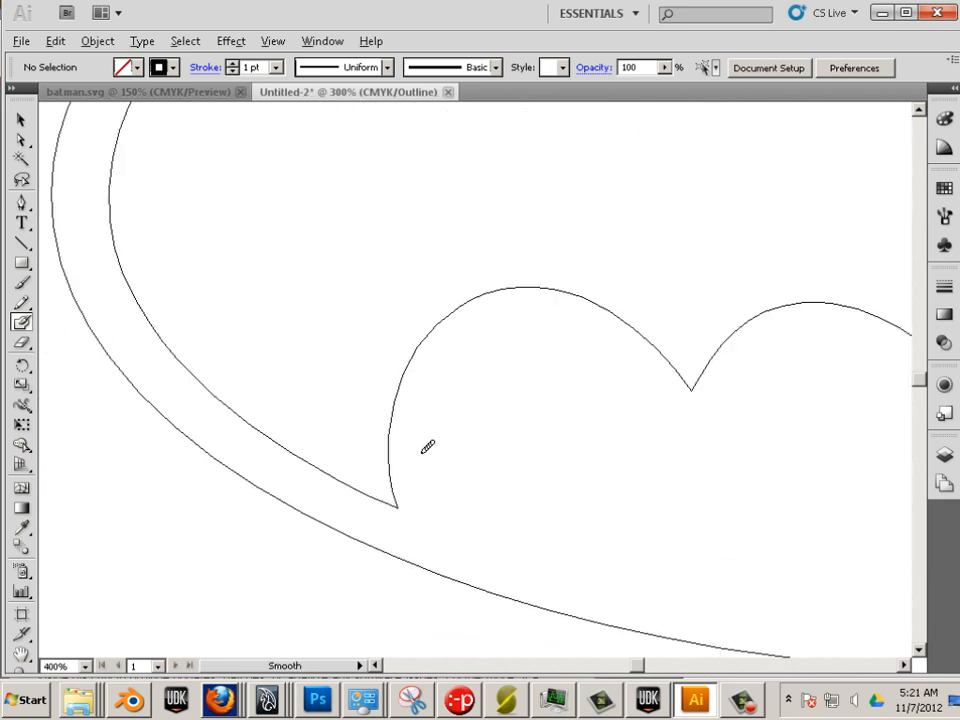
alt+scroll(420, 446, down, 2)
alt+scroll(416, 443, down, 4)
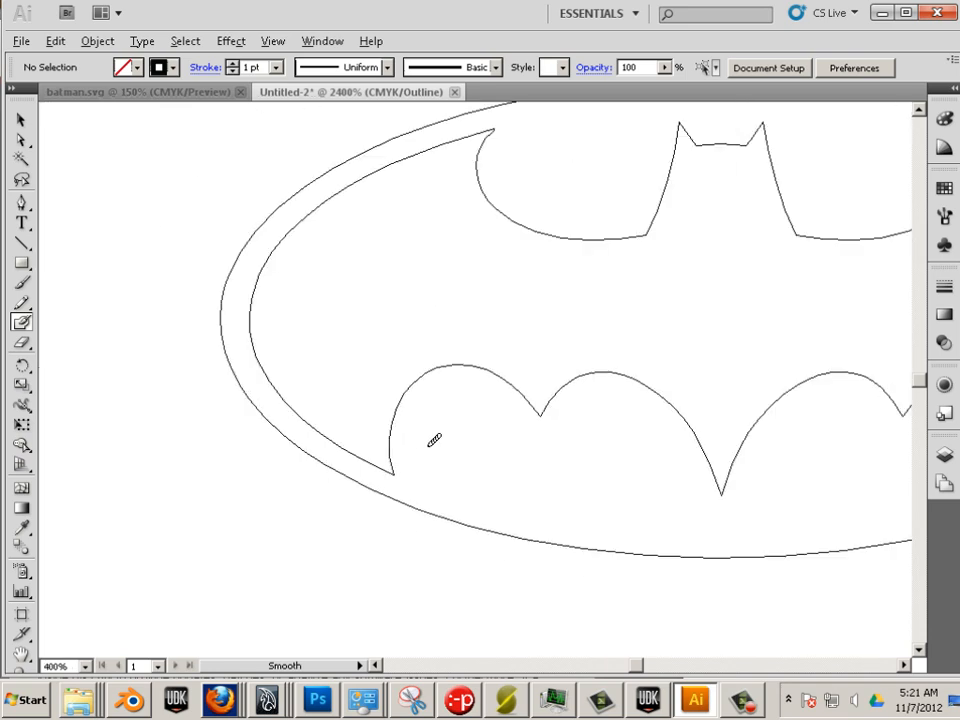
click(273, 41)
click(282, 58)
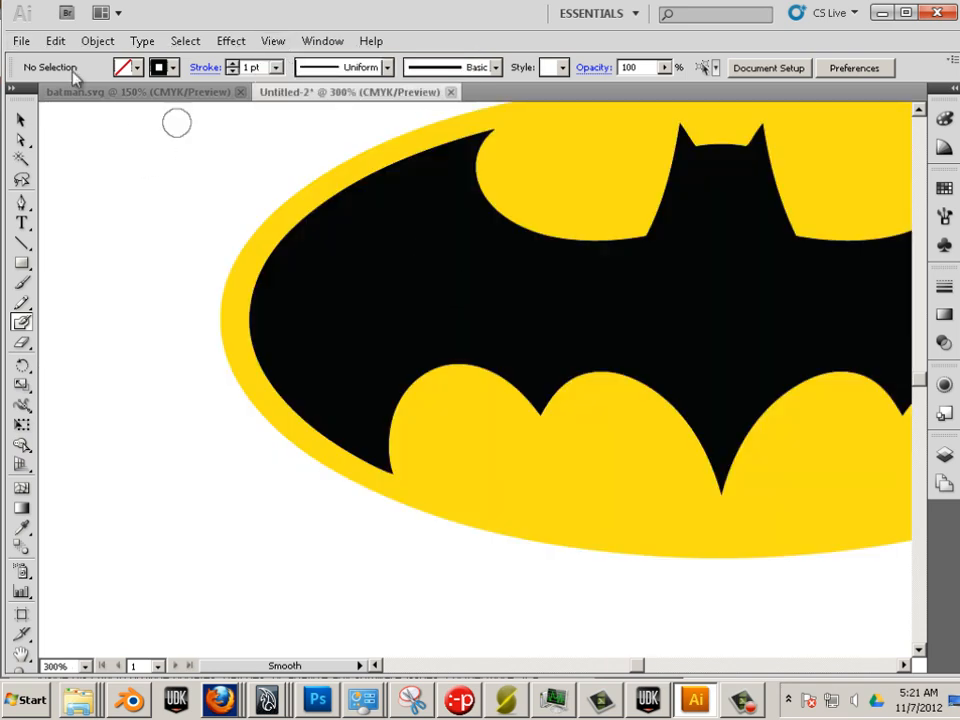
Step: Set up saving the document under a new name, batman, in SVG format in the logos folder
click(20, 41)
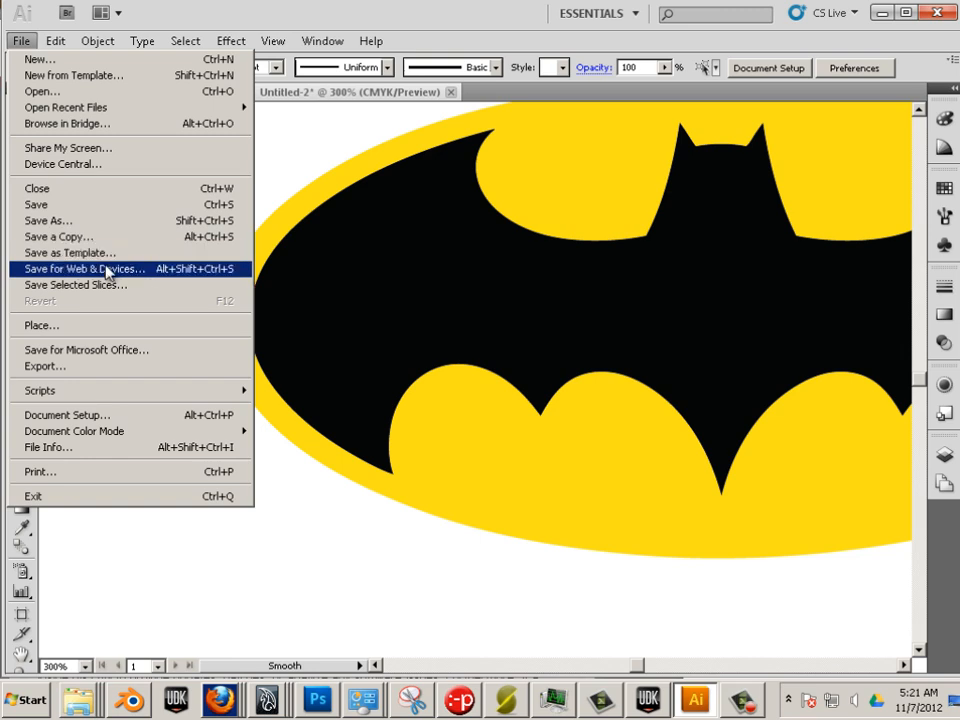
click(97, 221)
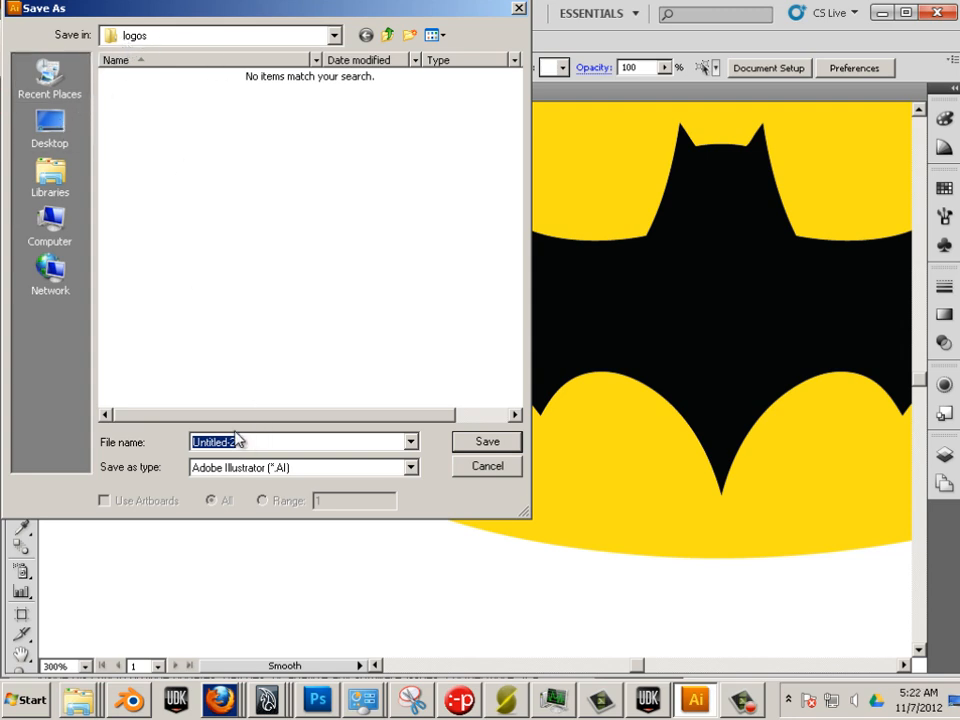
text(batman)
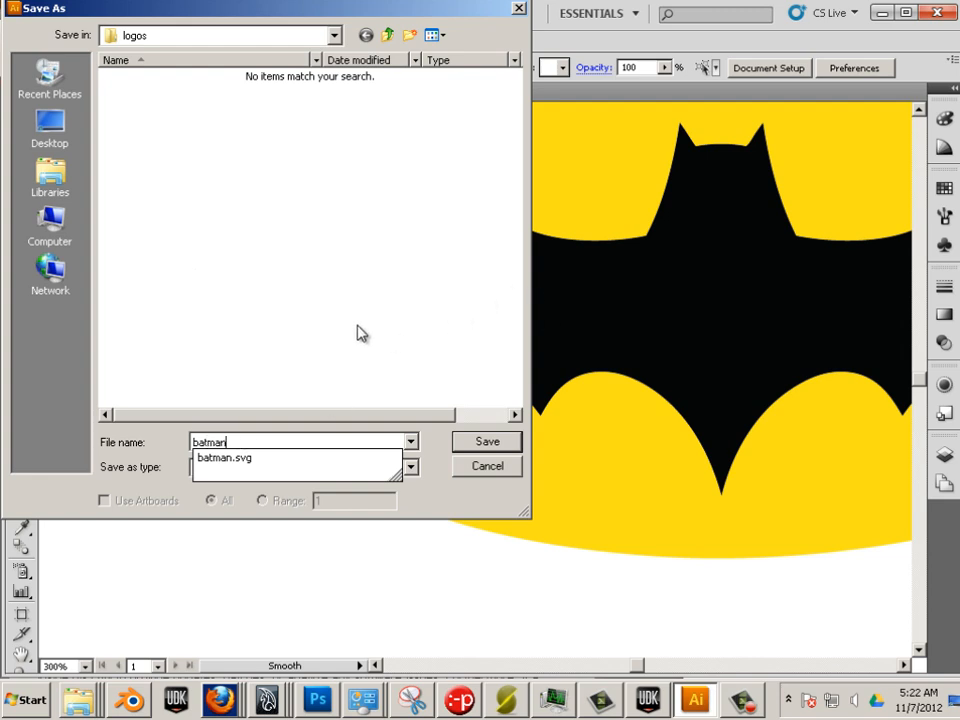
click(230, 366)
click(287, 469)
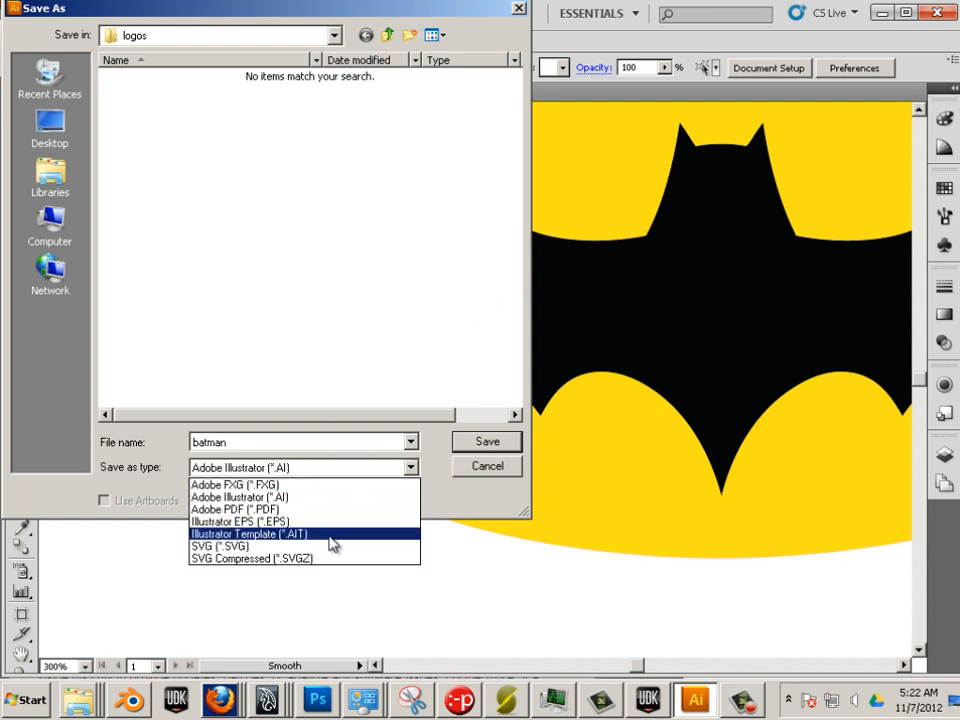
click(298, 547)
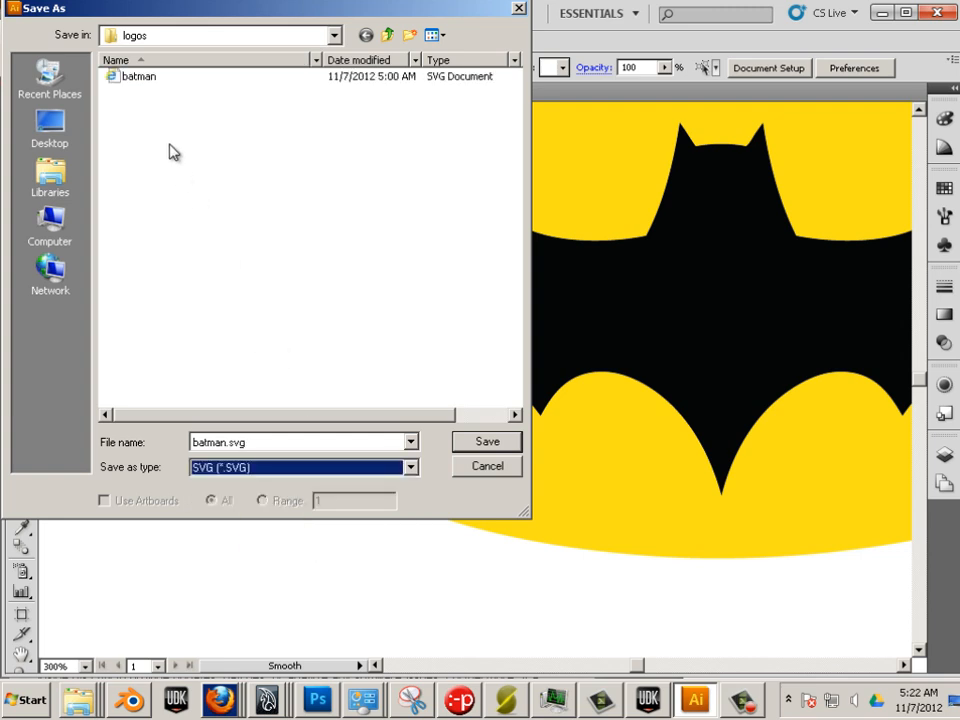
Step: Save over the existing batman.svg file, using the SVG 1.0 profile with embedded images
click(138, 76)
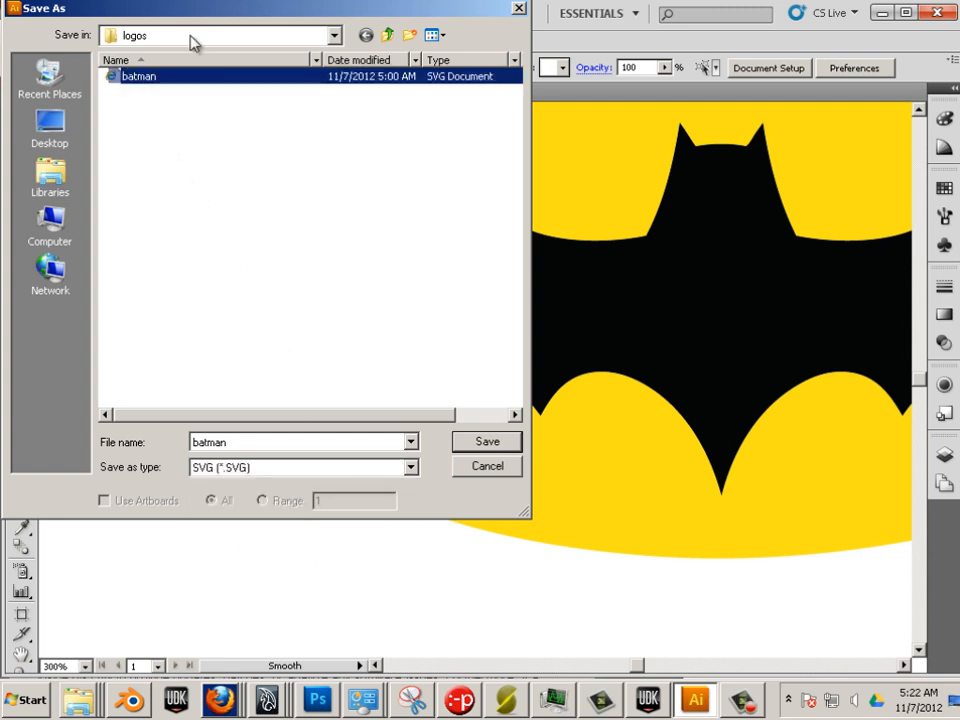
click(120, 78)
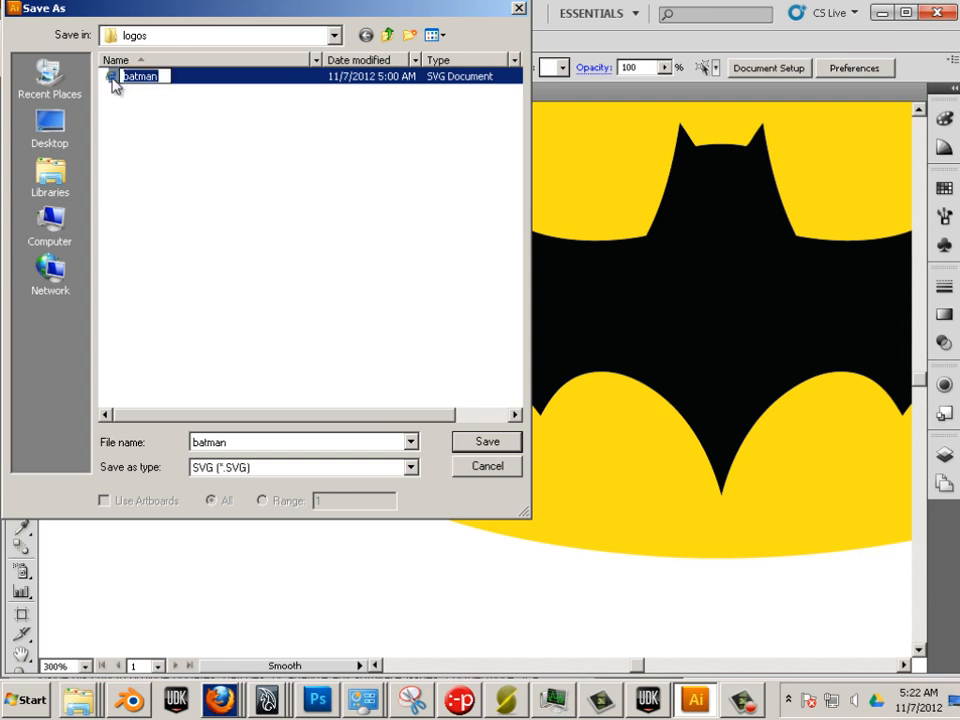
click(112, 80)
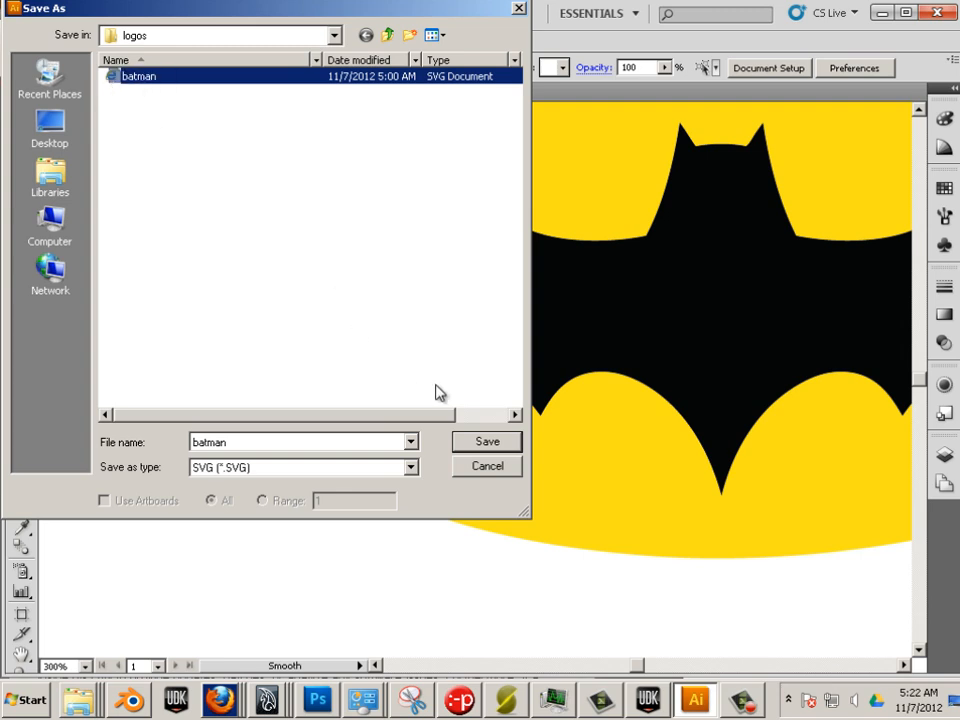
click(485, 445)
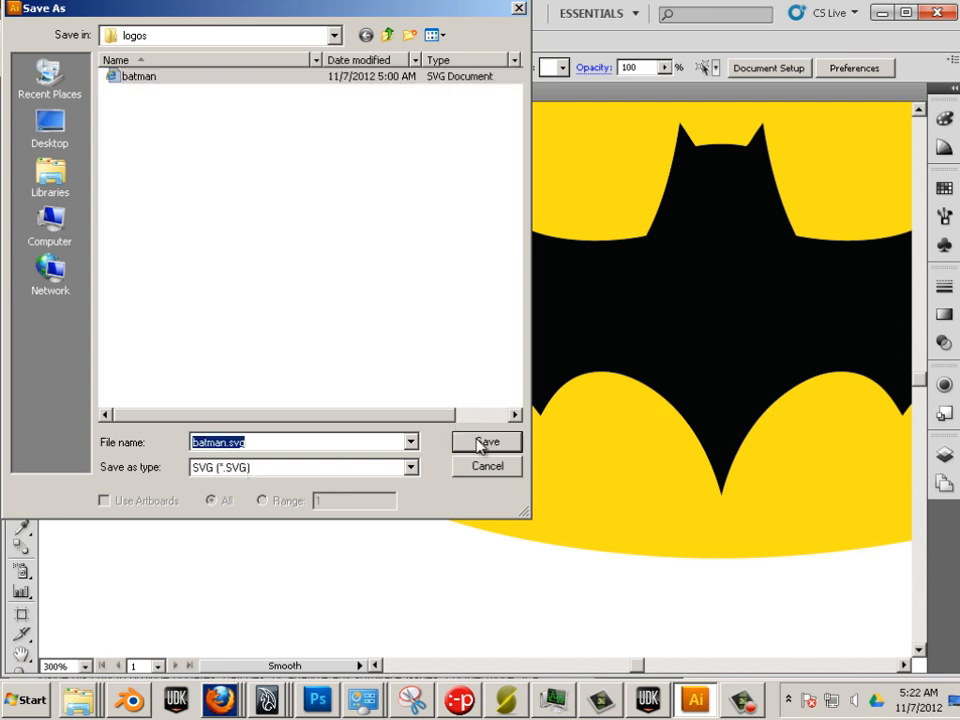
click(482, 443)
click(538, 402)
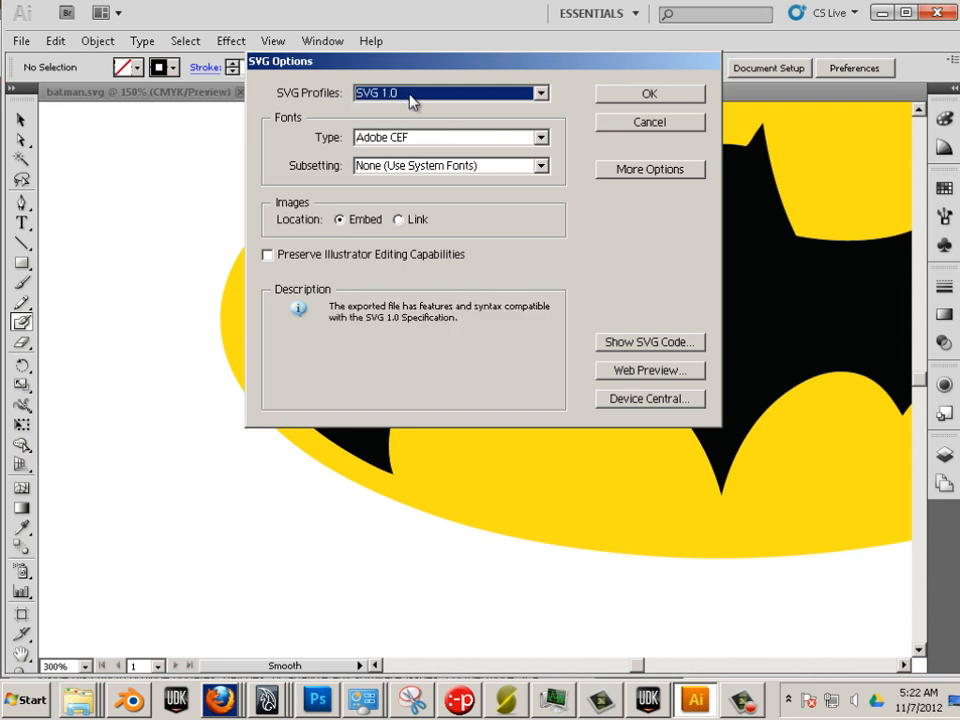
click(650, 94)
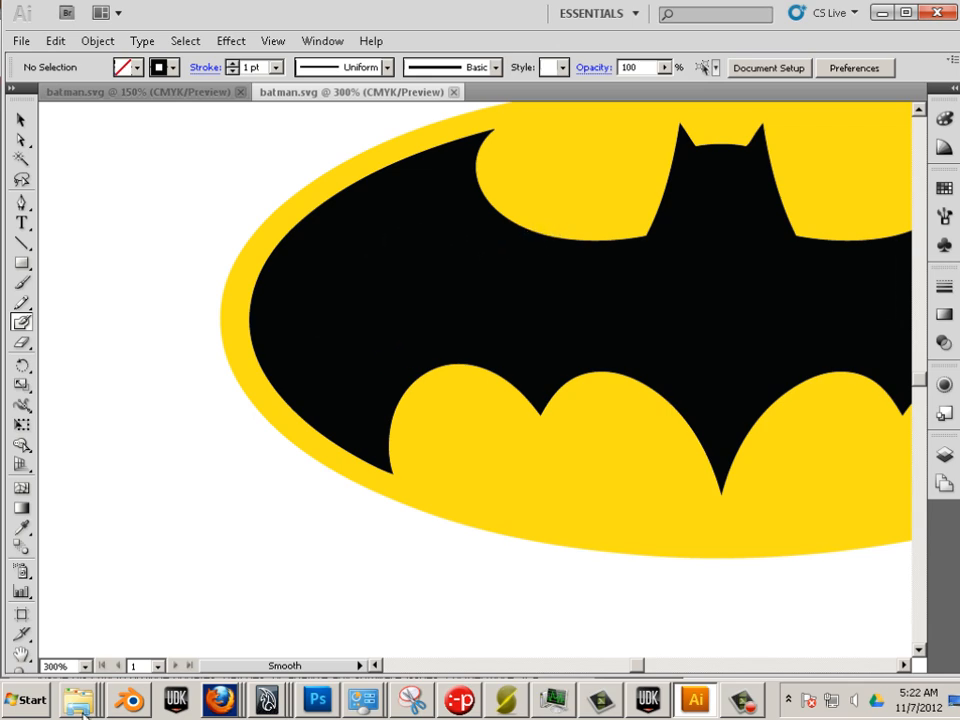
Step: Switch to Blender and start a new scene from the start-up file
click(129, 700)
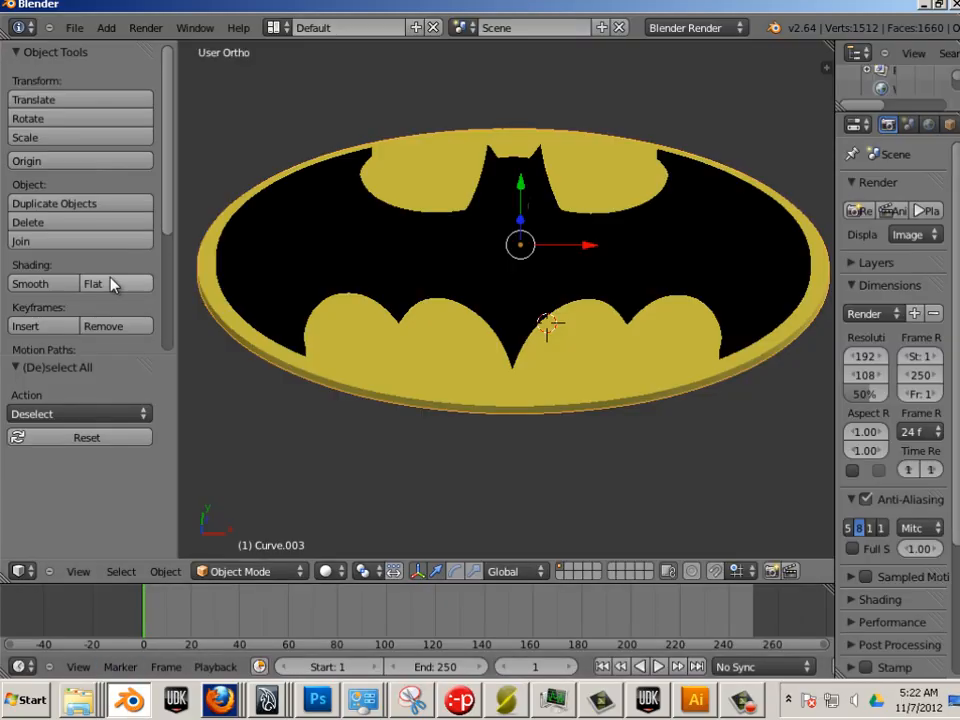
click(75, 27)
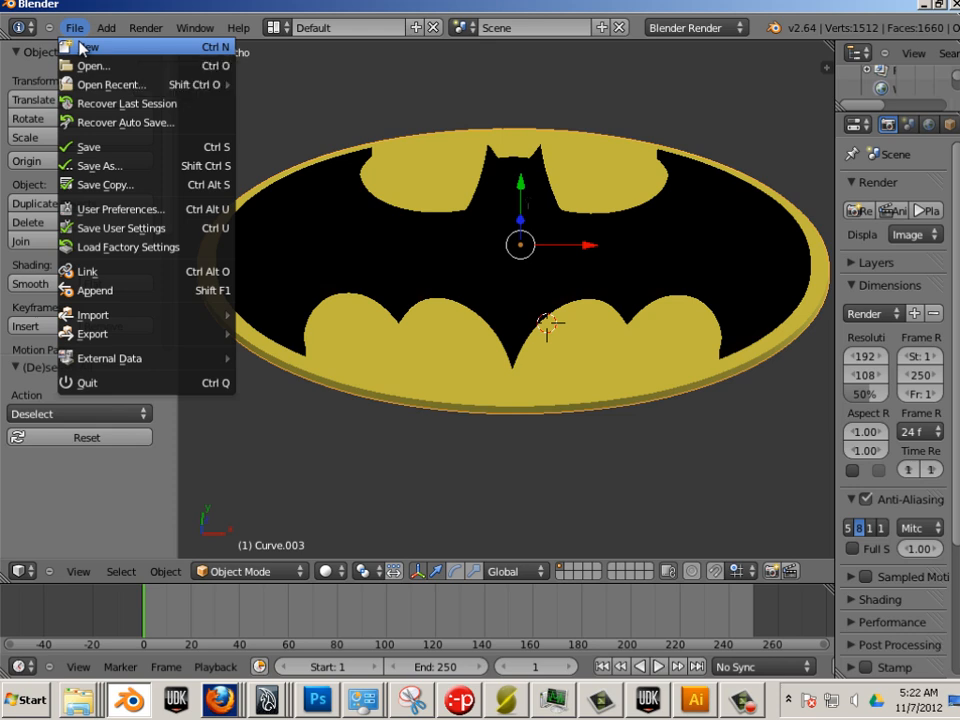
click(82, 47)
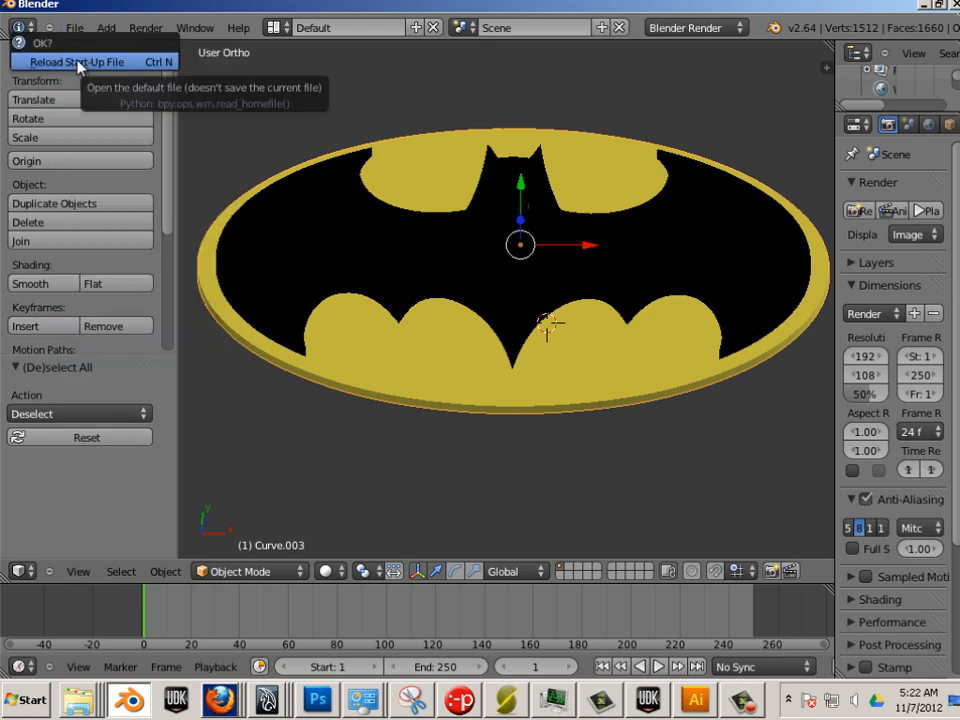
click(78, 63)
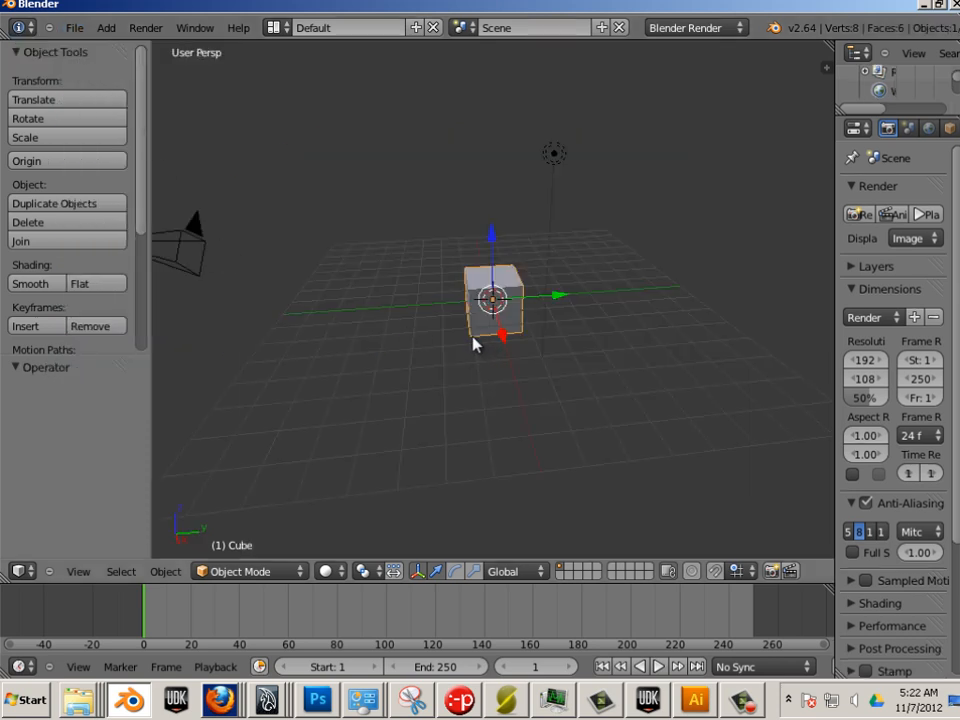
Step: Set both the input preset and the key configuration to Maya in the user preferences and close them
click(80, 32)
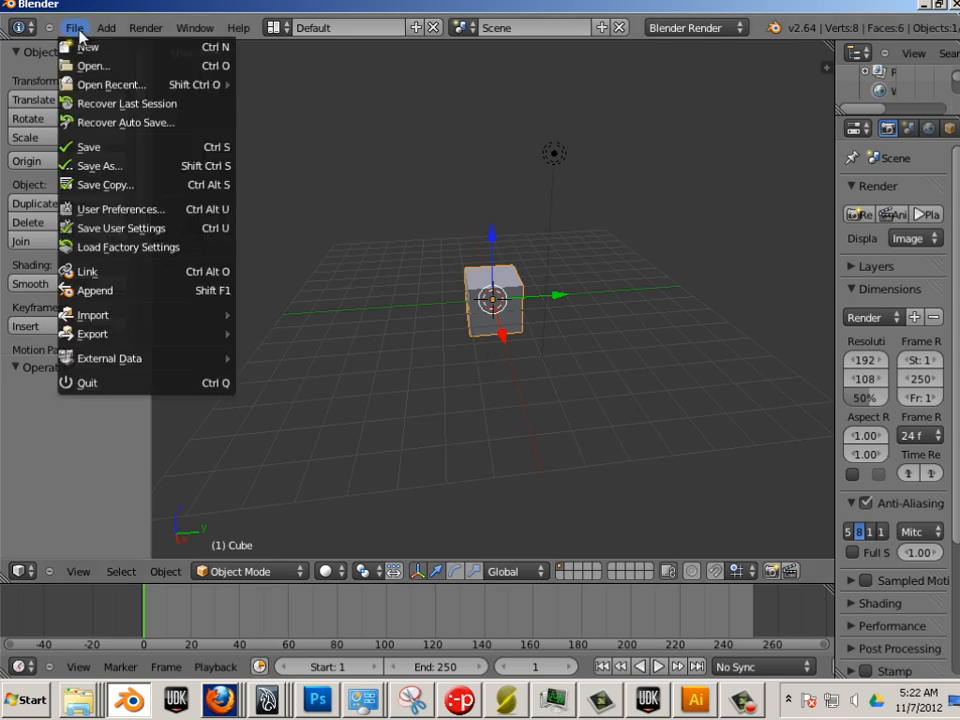
click(93, 212)
click(262, 184)
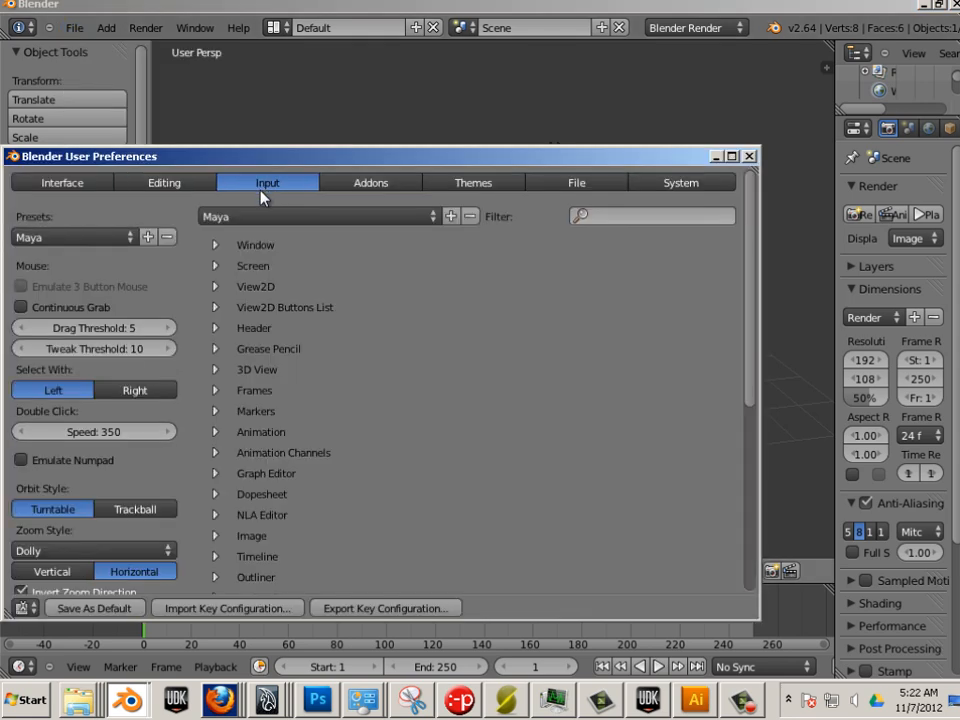
click(115, 238)
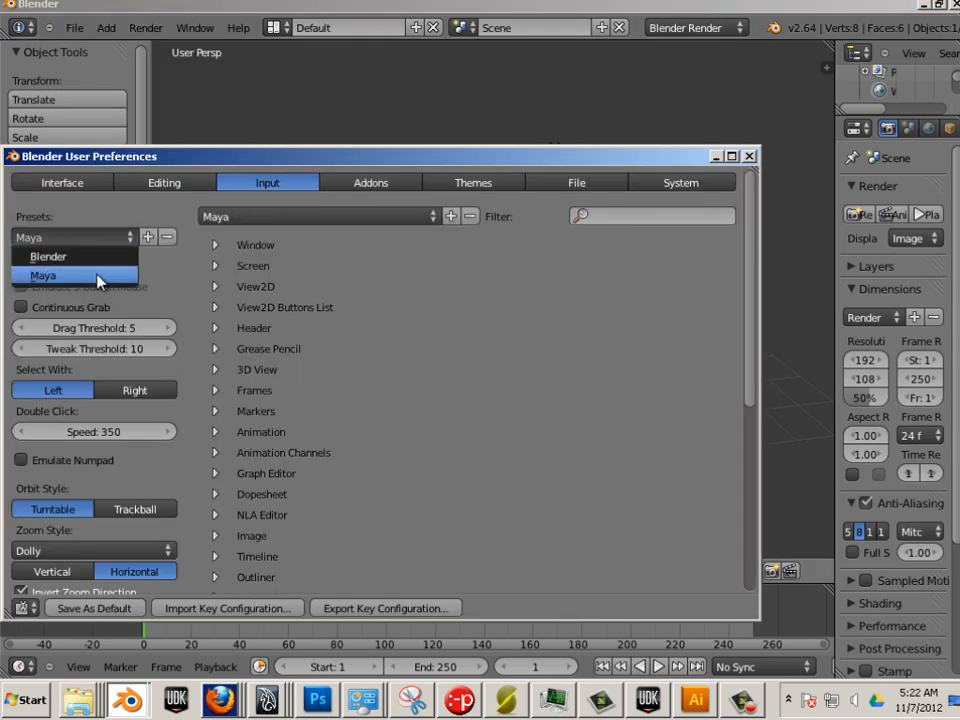
click(101, 277)
click(251, 218)
click(246, 256)
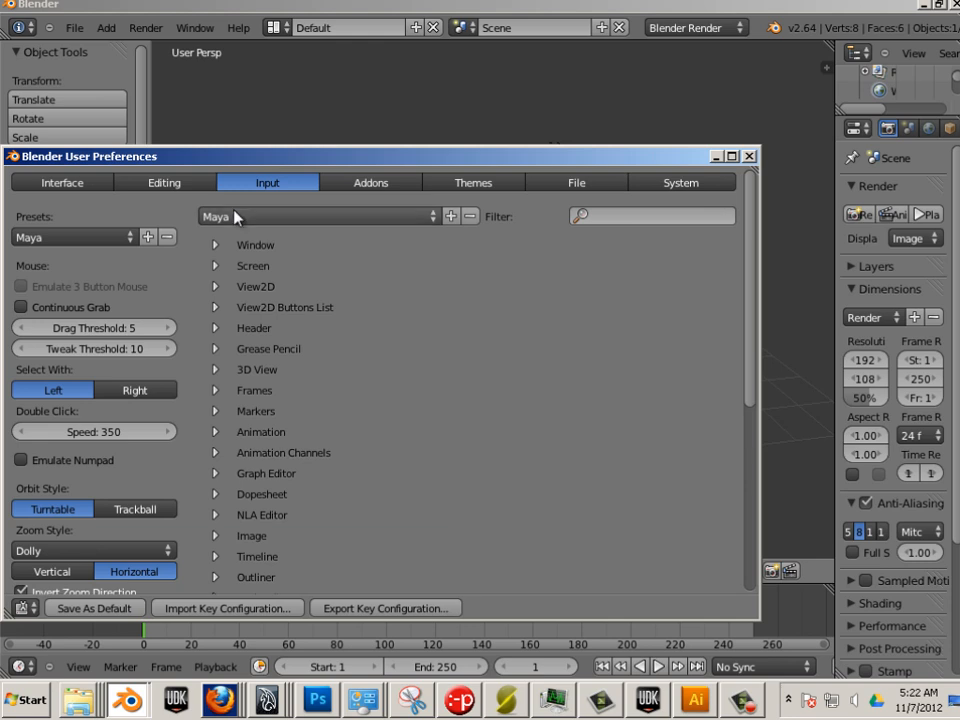
click(748, 158)
Step: Delete the default cube from the scene
alt+drag(616, 371, 589, 371)
alt+middle_drag(589, 371, 531, 356)
alt+right_drag(531, 356, 612, 385)
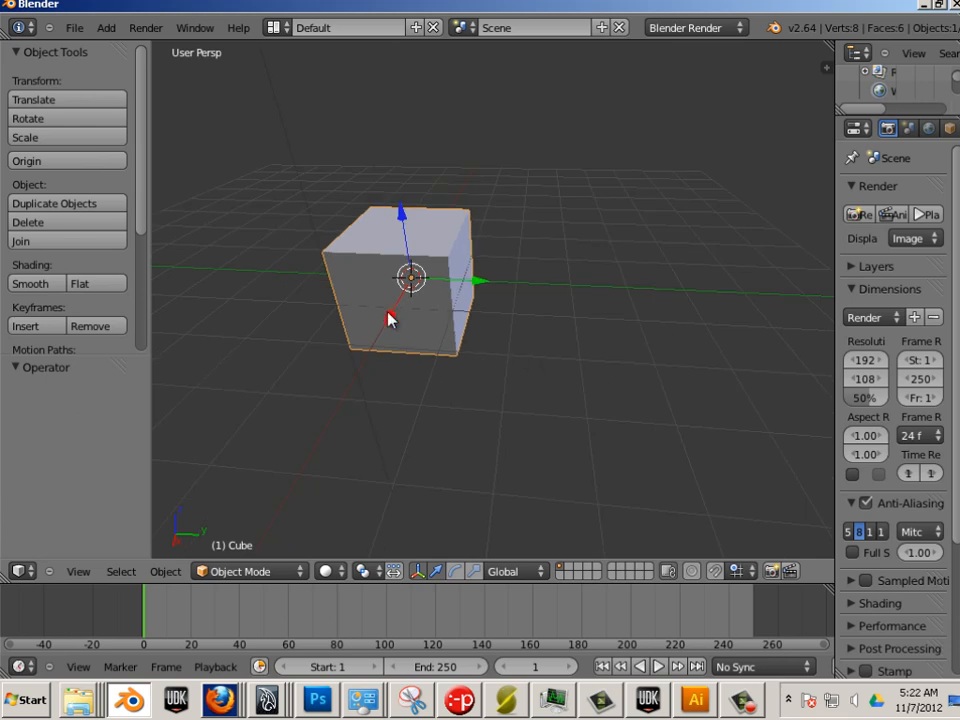
alt+drag(388, 318, 446, 318)
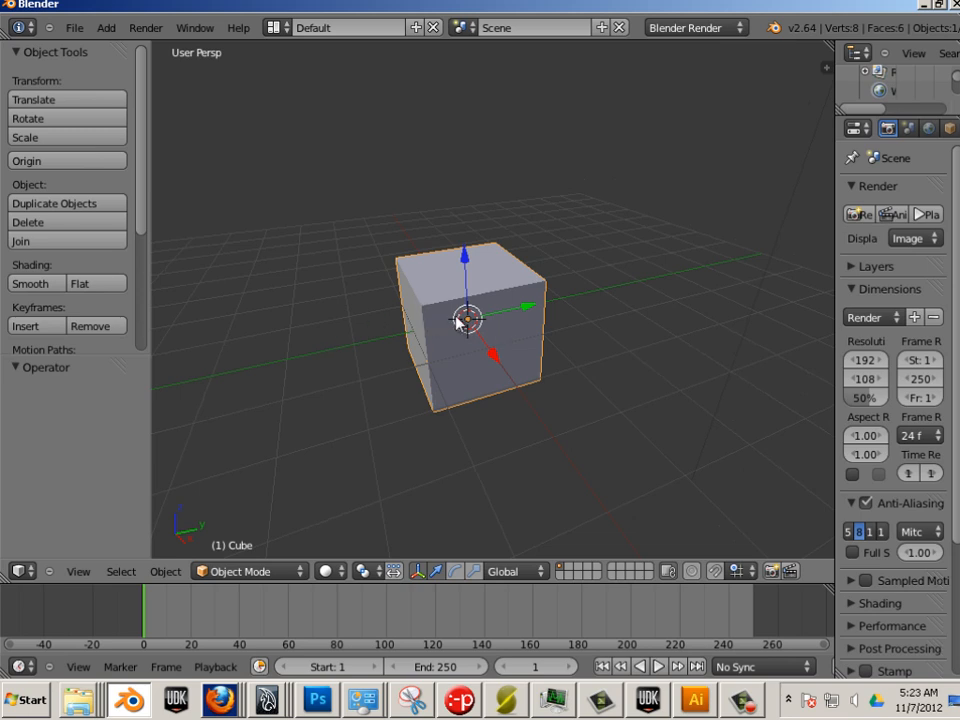
key(x)
click(441, 318)
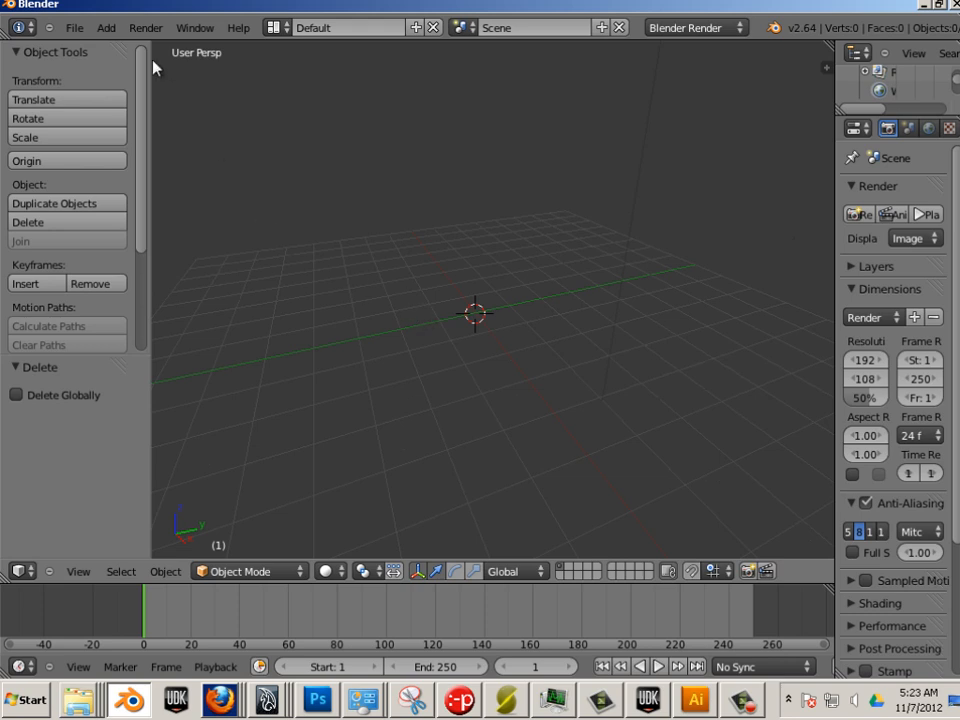
Step: Import the Scalable Vector Graphics file batman.svg from the logos folder on the Desktop
click(74, 30)
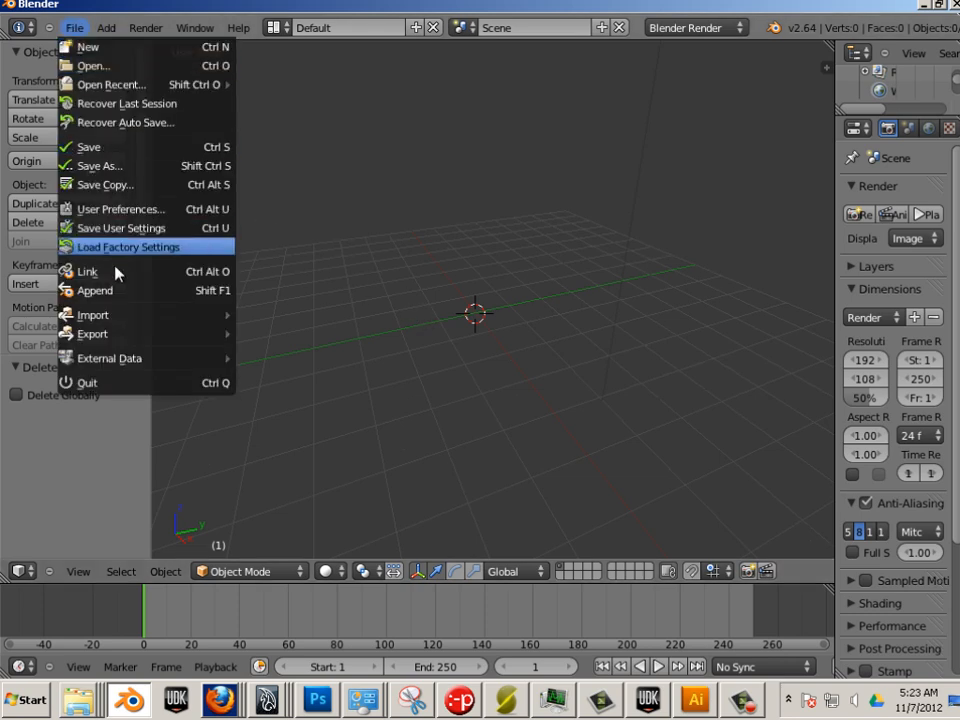
mouse_move(120, 331)
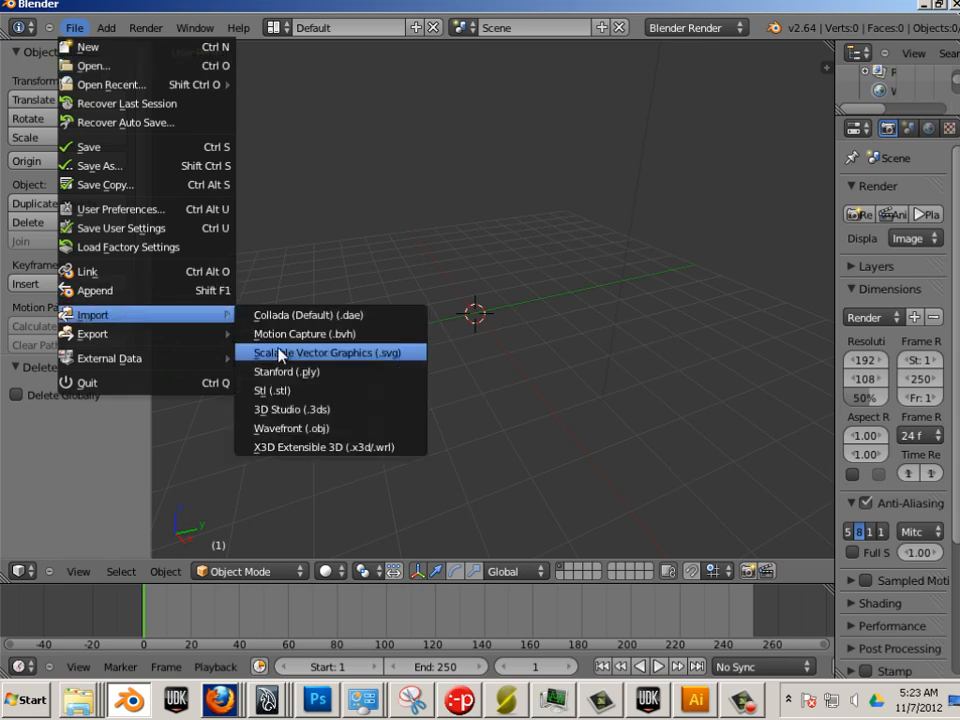
click(330, 352)
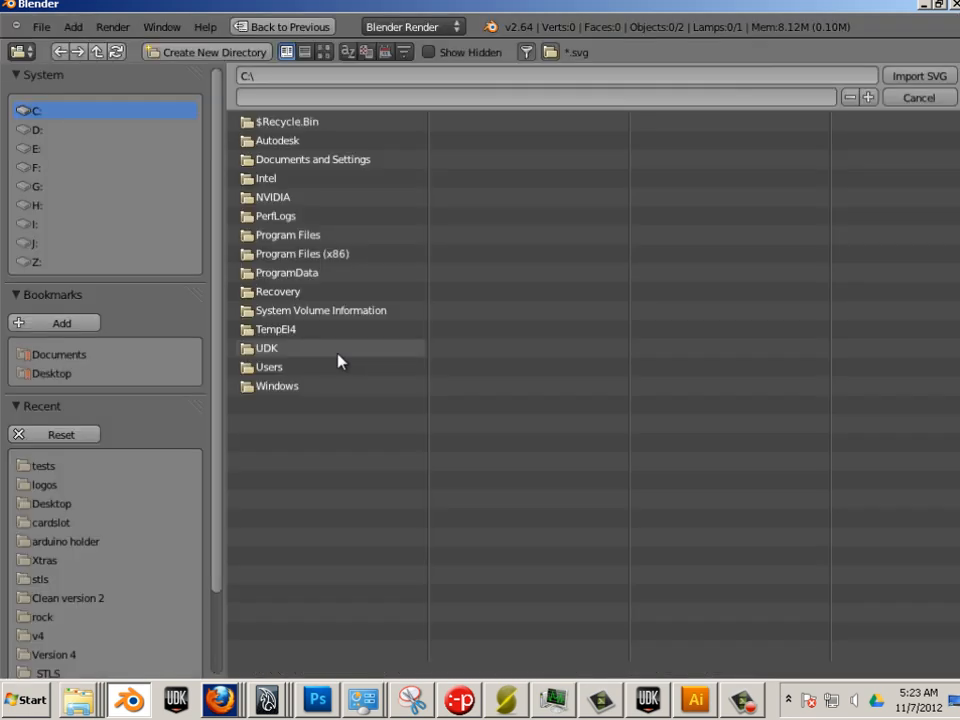
click(62, 381)
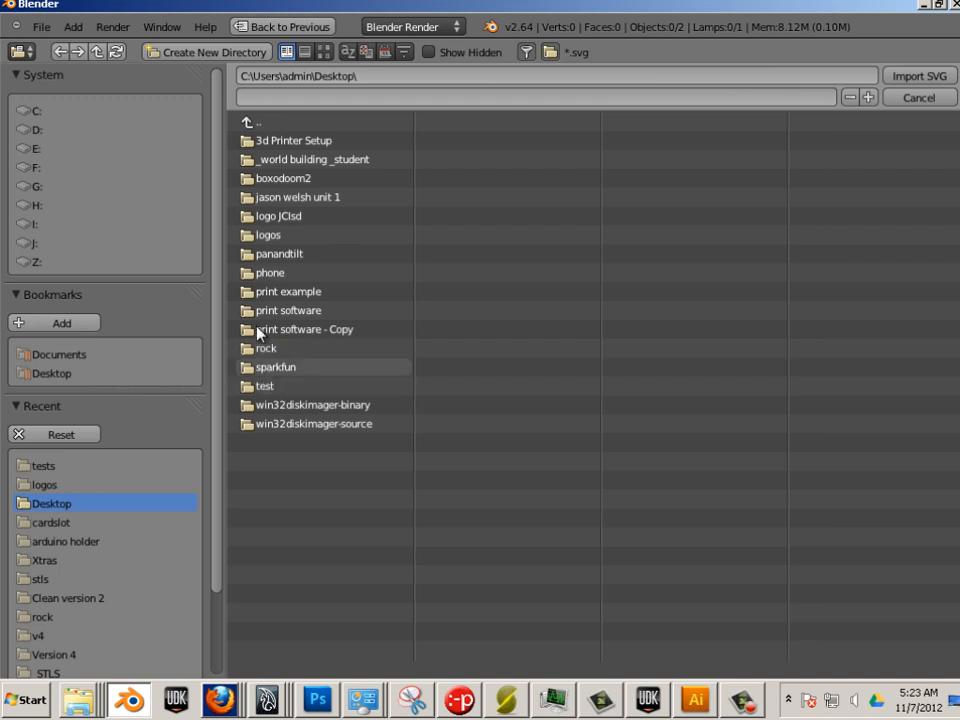
click(270, 236)
click(289, 144)
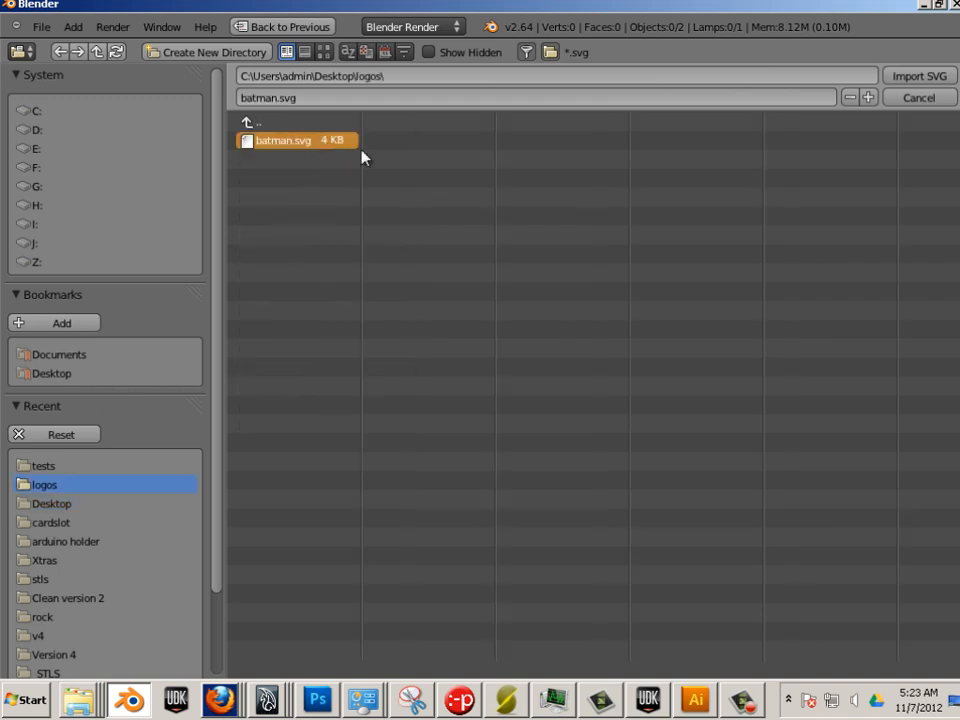
click(918, 77)
Step: Select the imported yellow oval and black bat curves and set their origins to their geometry
scroll(452, 305, down, 3)
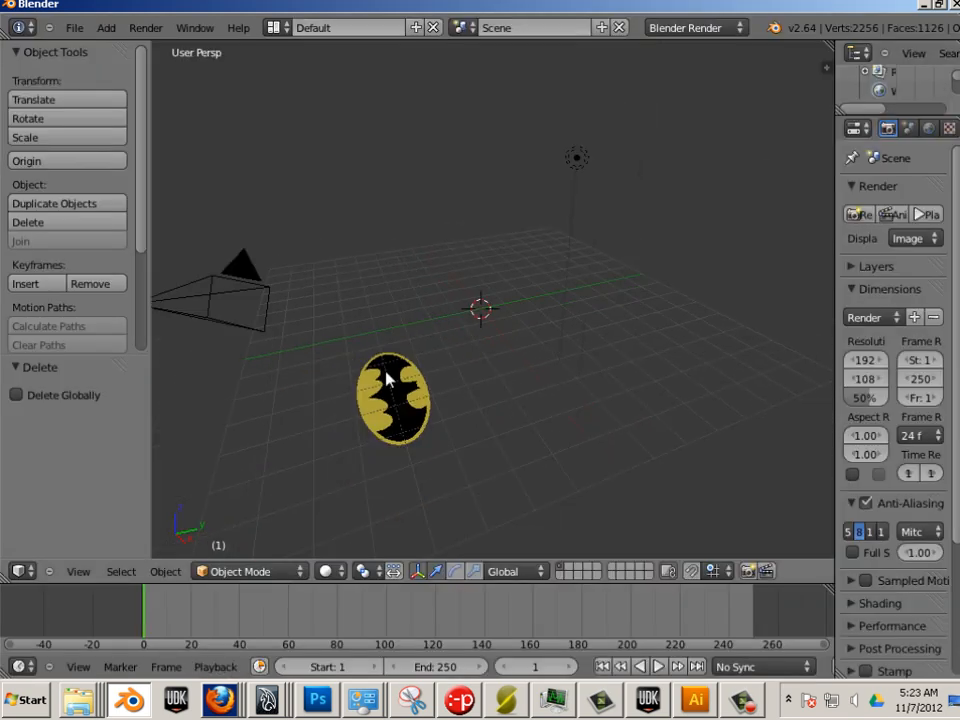
middle_drag(255, 405, 394, 382)
scroll(399, 390, up, 3)
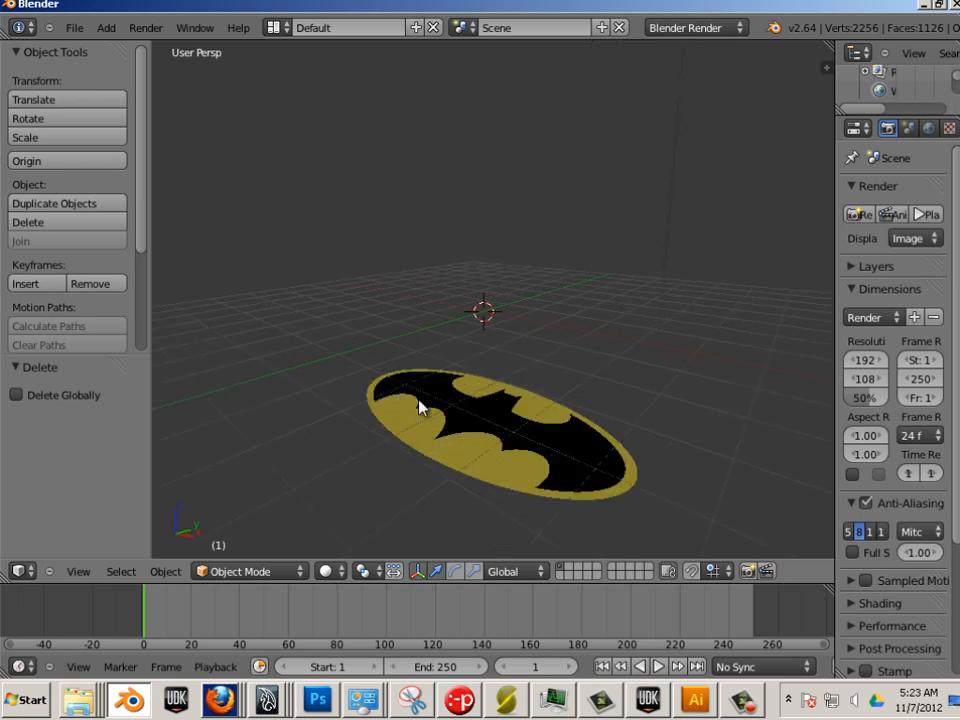
right_click(440, 412)
right_click(448, 465)
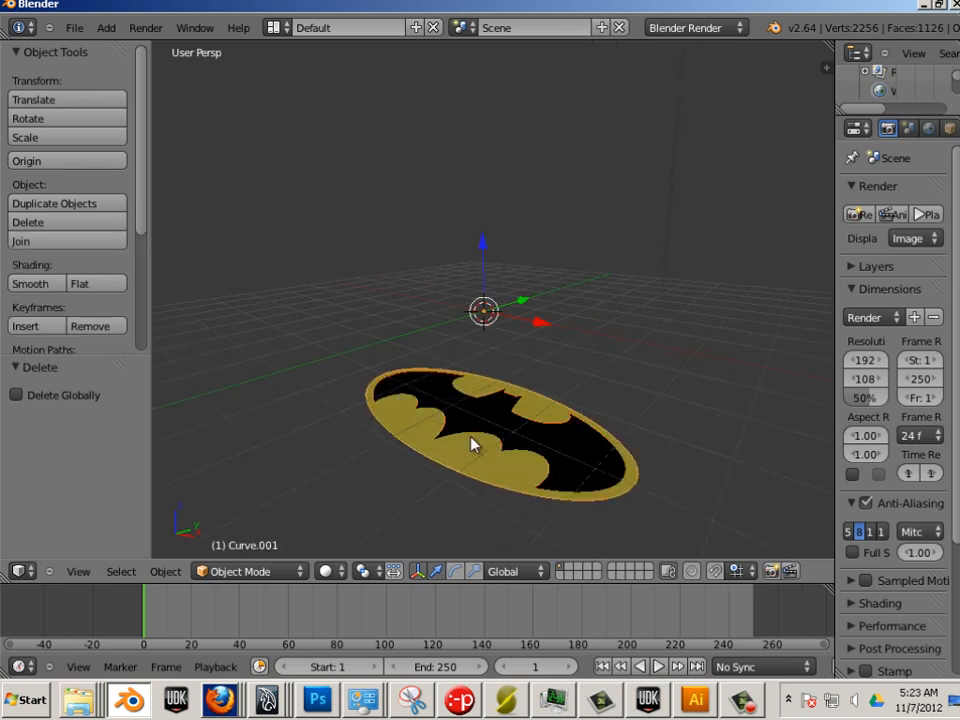
click(165, 571)
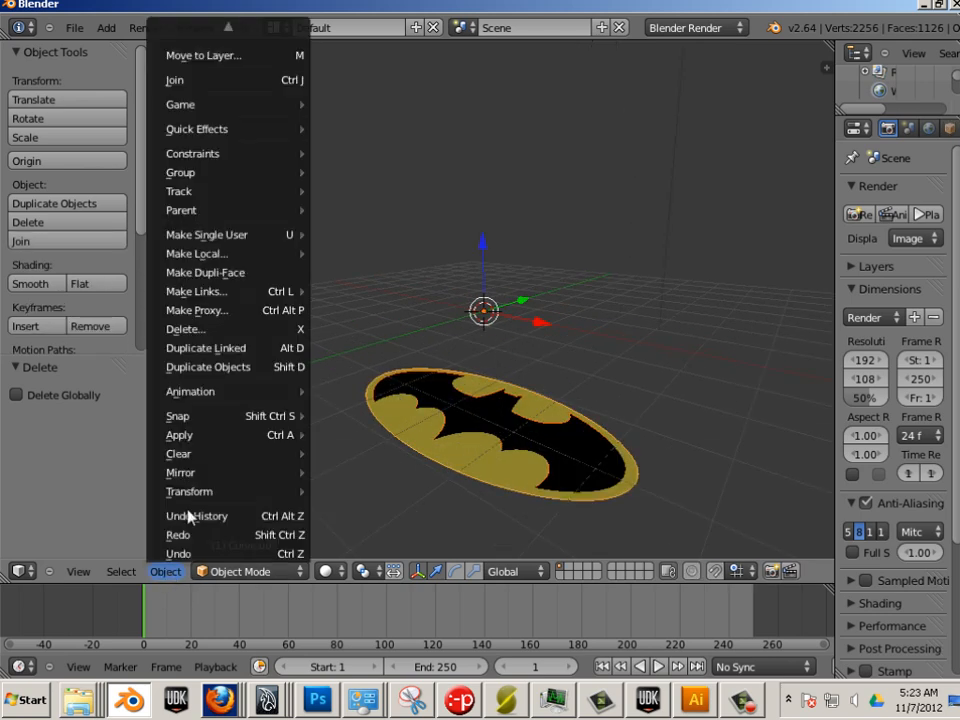
mouse_move(207, 493)
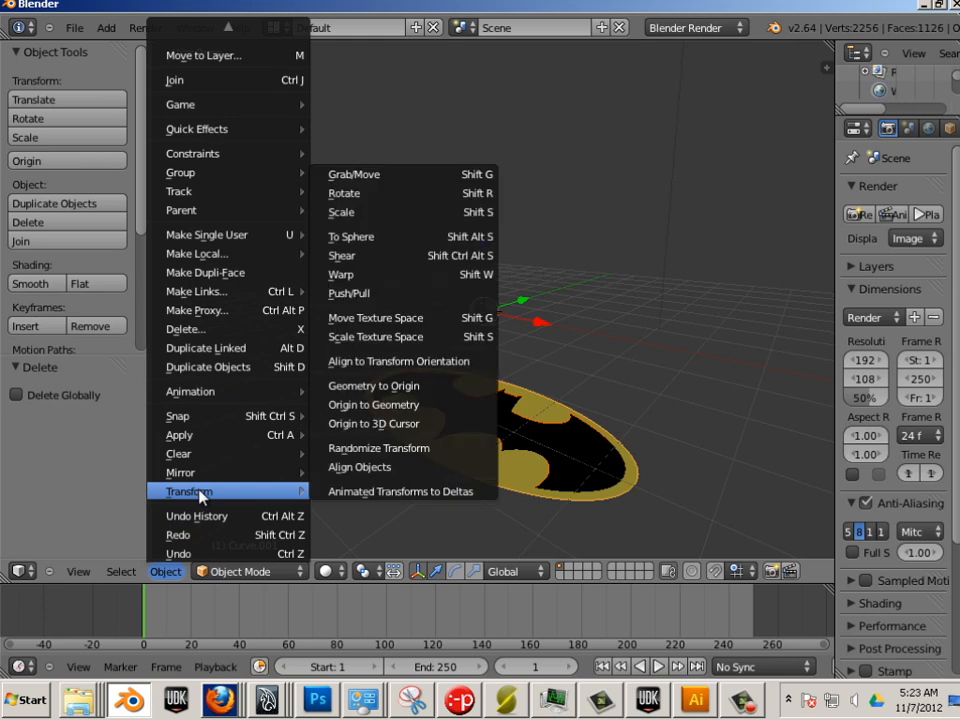
click(358, 405)
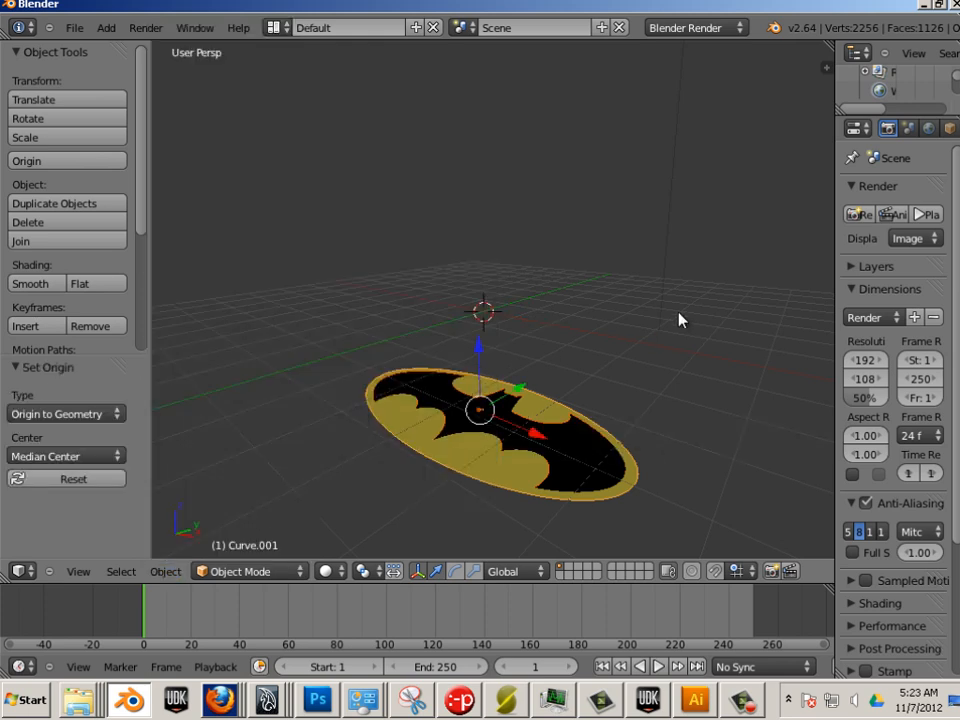
Step: Show the object's transform properties and set the yellow oval's location to 0 on X, Y and Z
scroll(692, 306, up, 4)
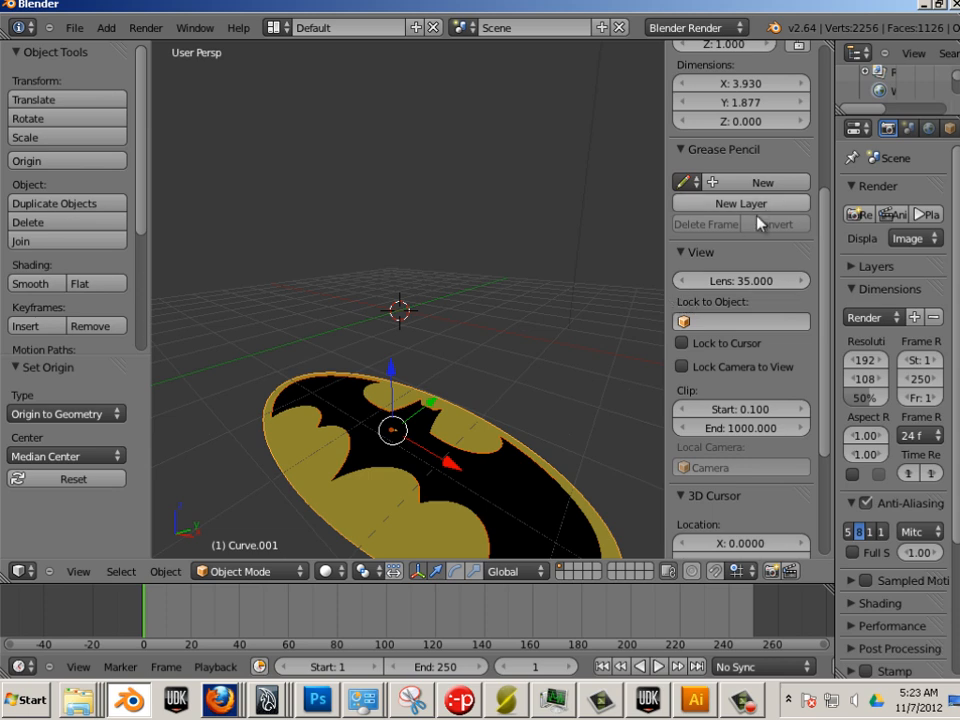
scroll(758, 250, up, 6)
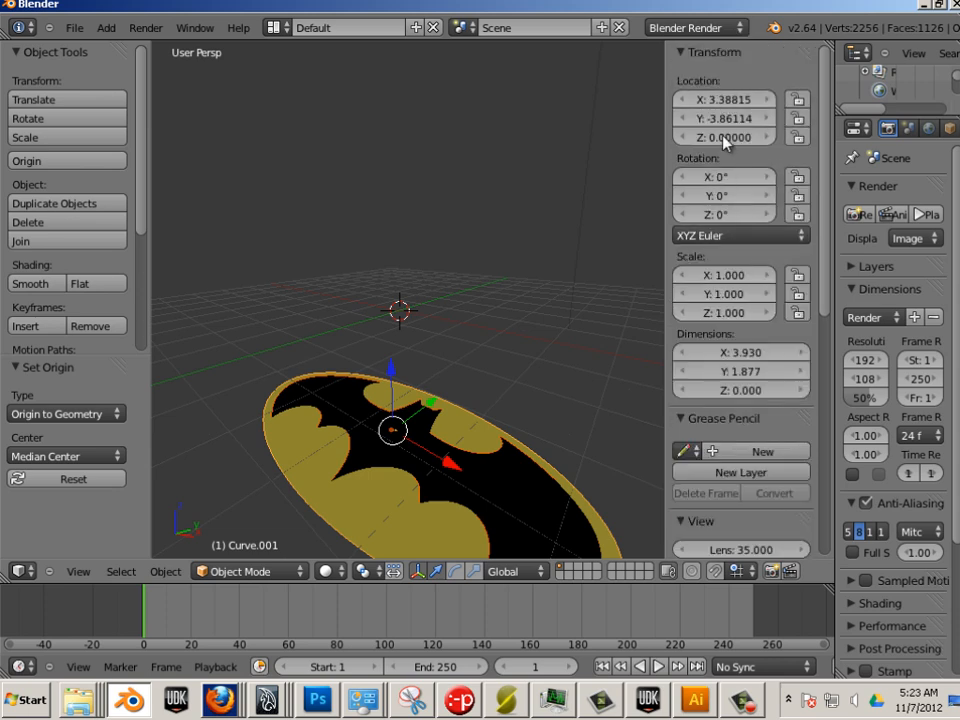
click(725, 100)
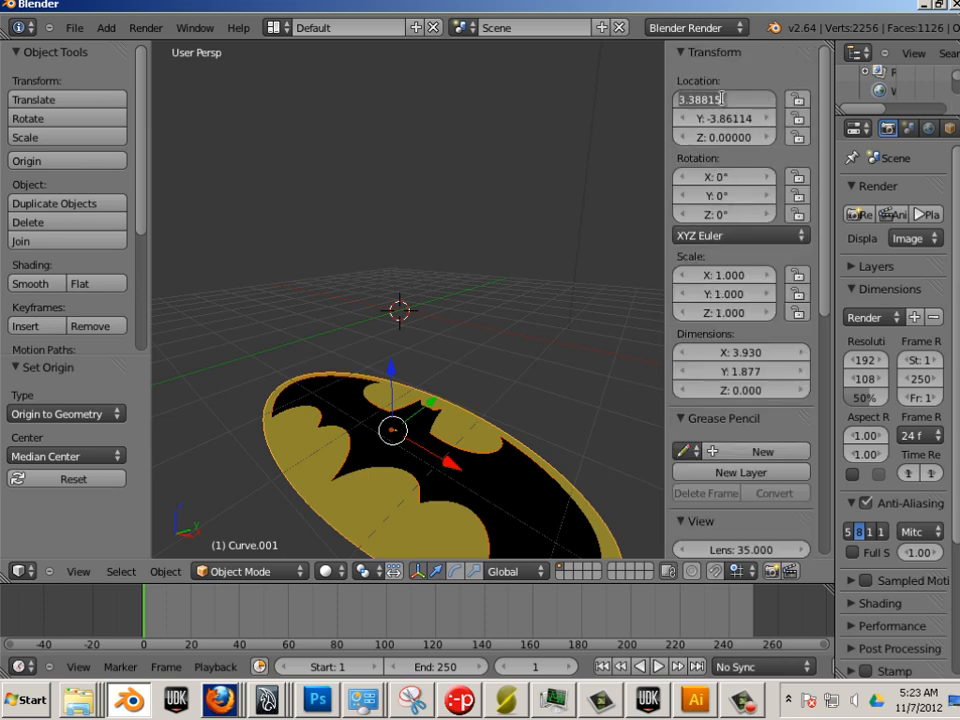
text(0)
key(Return)
click(727, 119)
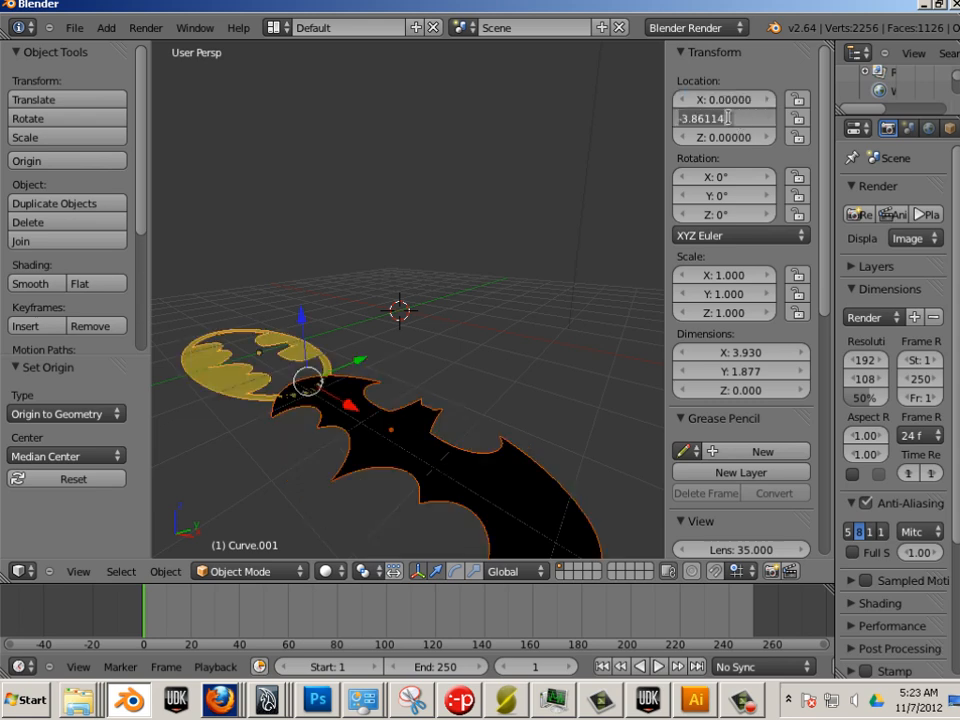
text(0)
key(Return)
click(740, 138)
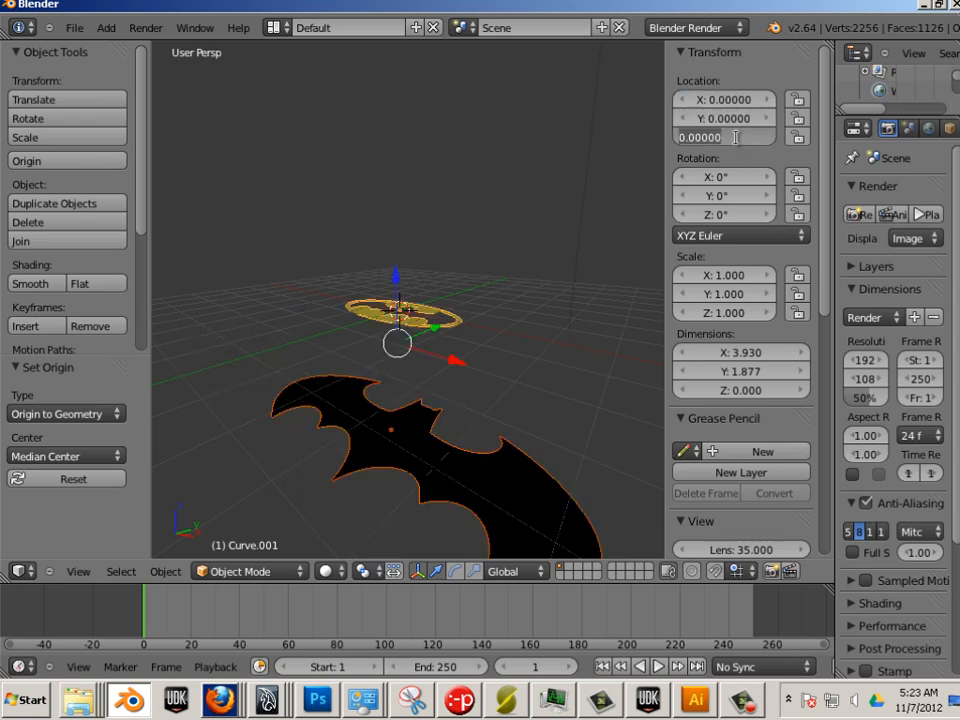
key(Return)
Step: Select the black bat curve, set its X and Y location to 0, and deselect everything
right_click(564, 321)
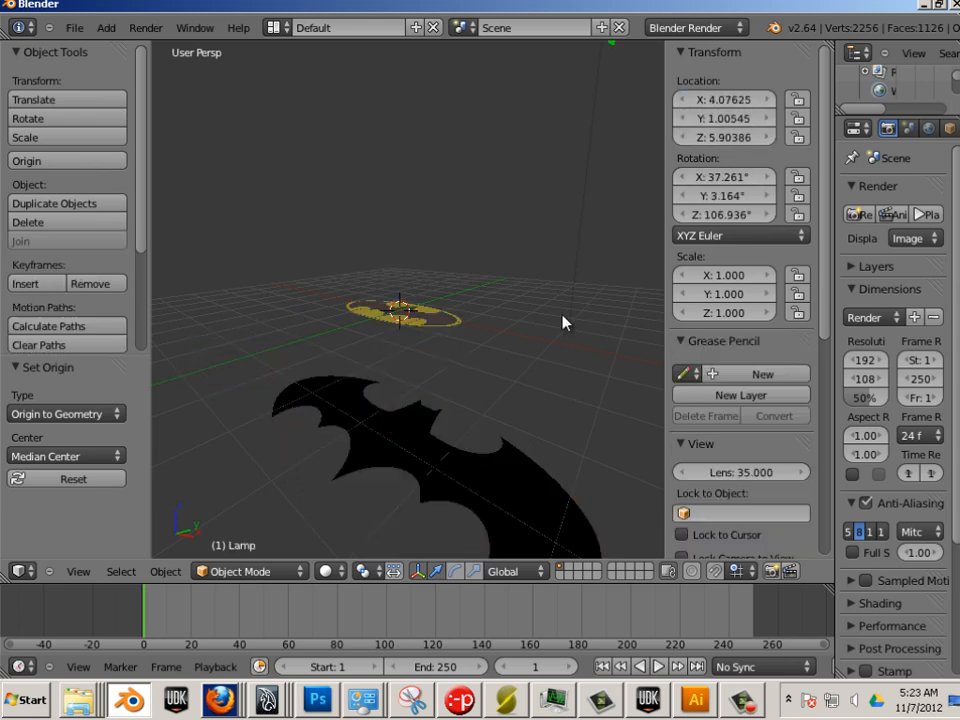
right_click(426, 450)
click(727, 99)
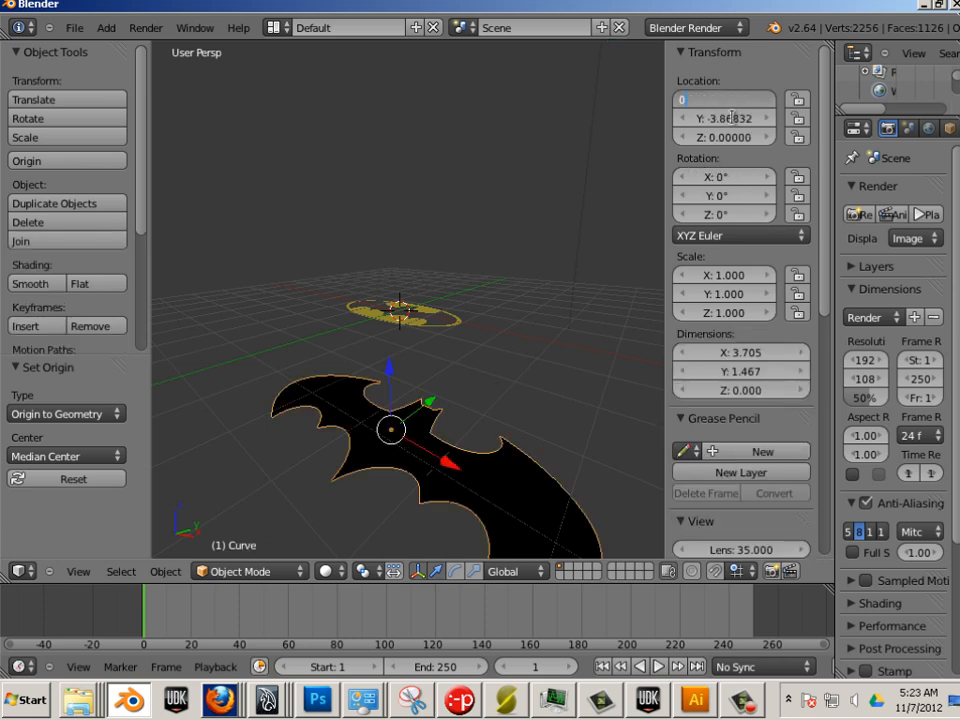
text(0)
key(Return)
click(727, 118)
text(0)
key(Return)
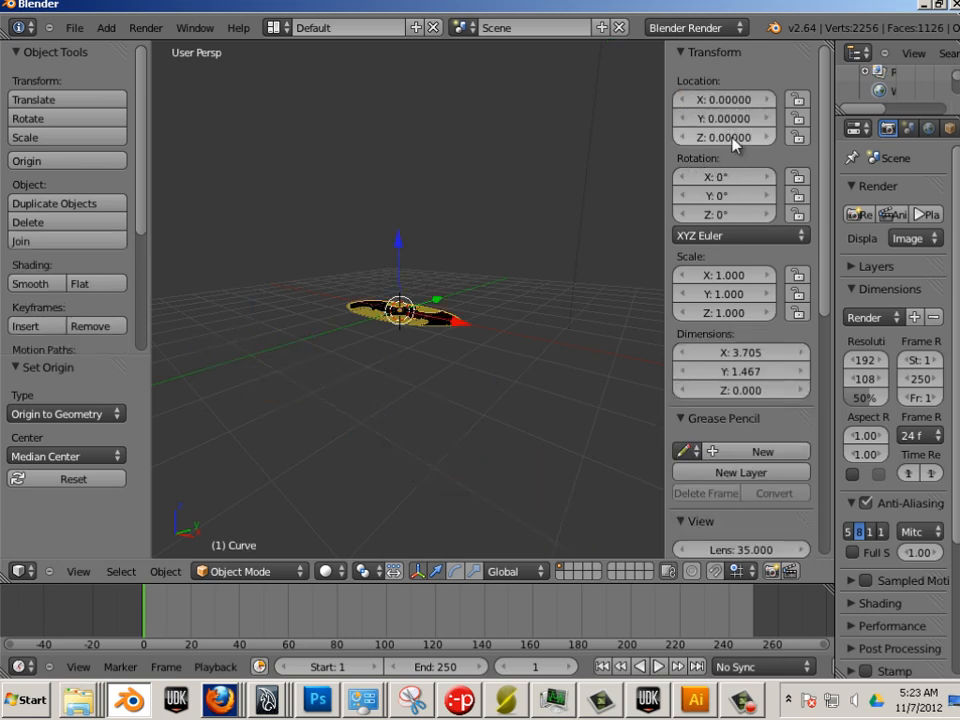
key(a)
Step: Select the yellow oval curve and move it about 1.64 units down along Z, away from the bat
scroll(340, 390, up, 6)
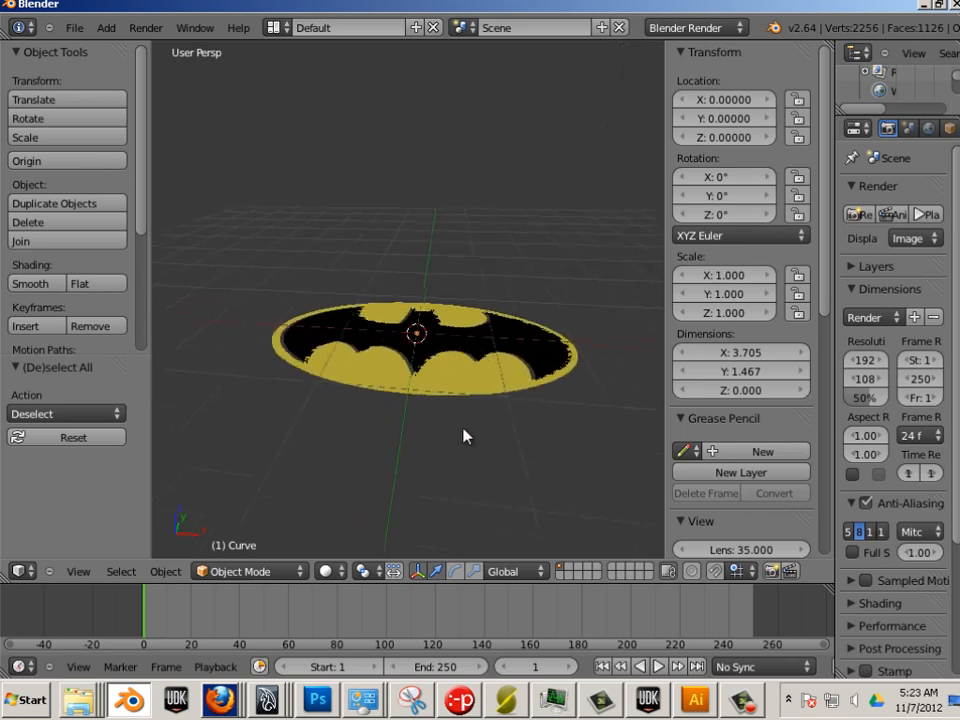
scroll(463, 436, up, 2)
middle_drag(463, 436, 484, 491)
right_click(473, 464)
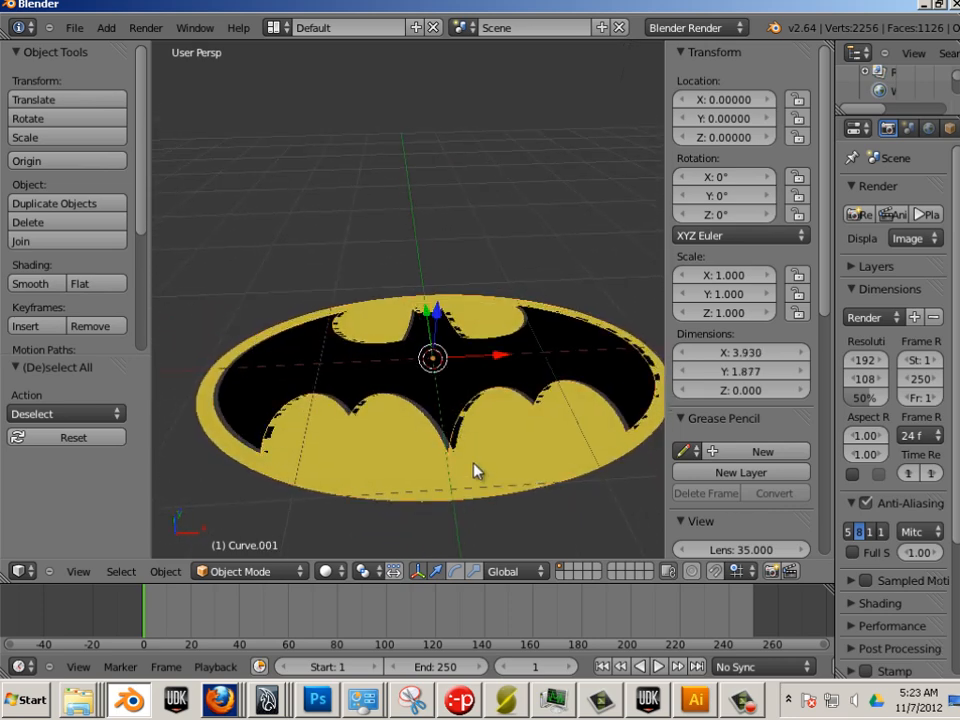
drag(431, 313, 404, 390)
middle_drag(450, 450, 413, 308)
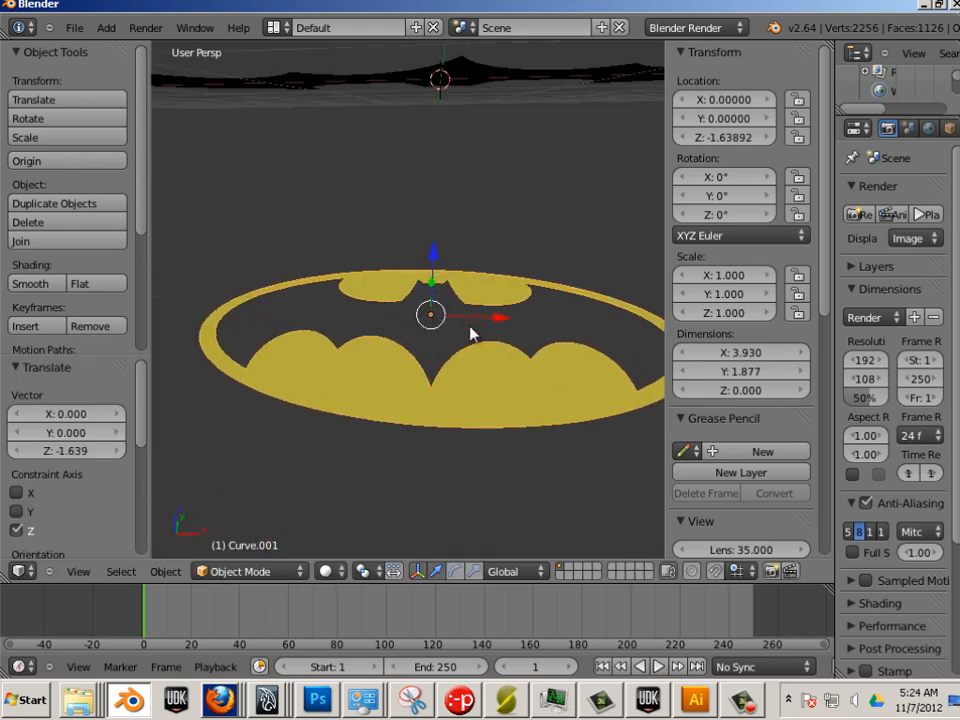
middle_drag(471, 331, 418, 395)
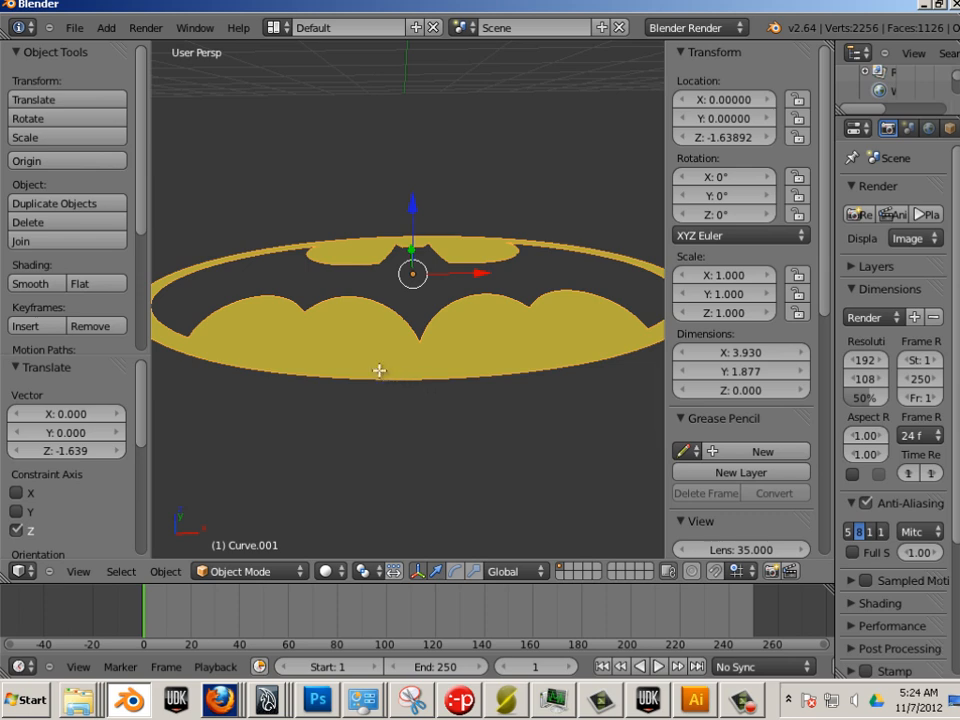
key(Tab)
middle_drag(444, 409, 420, 375)
scroll(420, 375, up, 3)
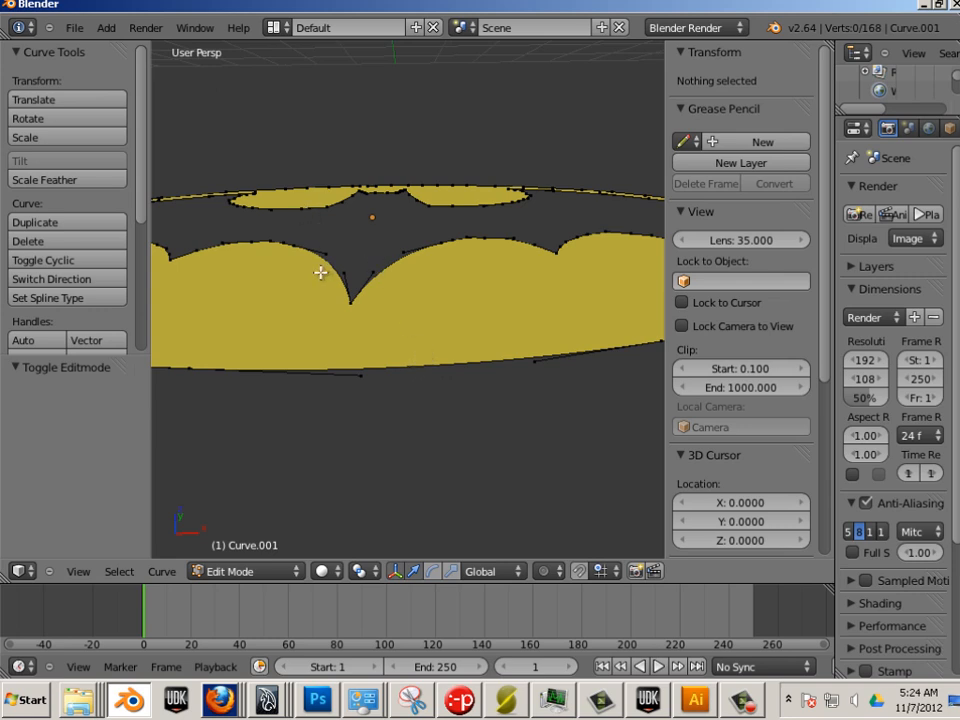
key(Tab)
scroll(398, 302, down, 2)
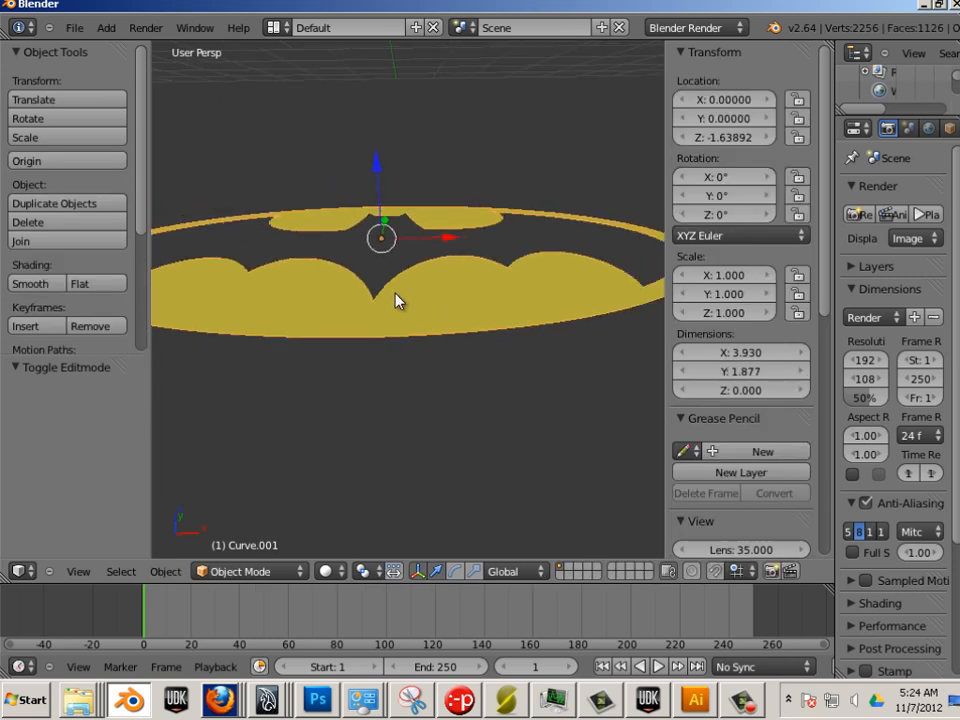
Step: Convert the yellow oval curve into a mesh with Mesh from Curve/Meta/Surf/Text
middle_drag(396, 300, 338, 366)
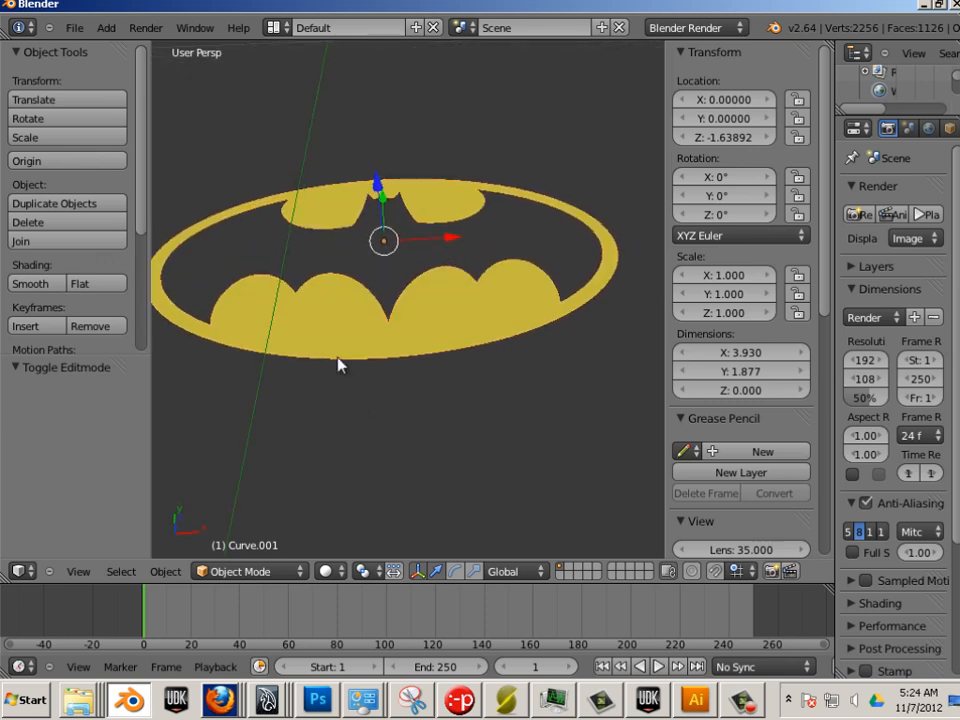
click(162, 576)
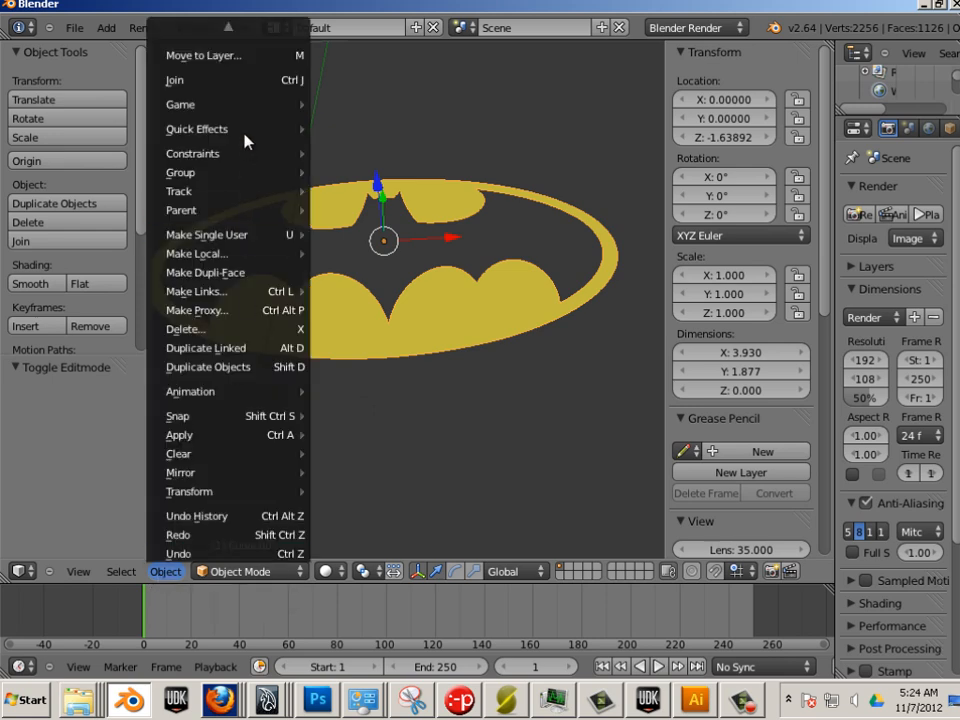
mouse_move(224, 42)
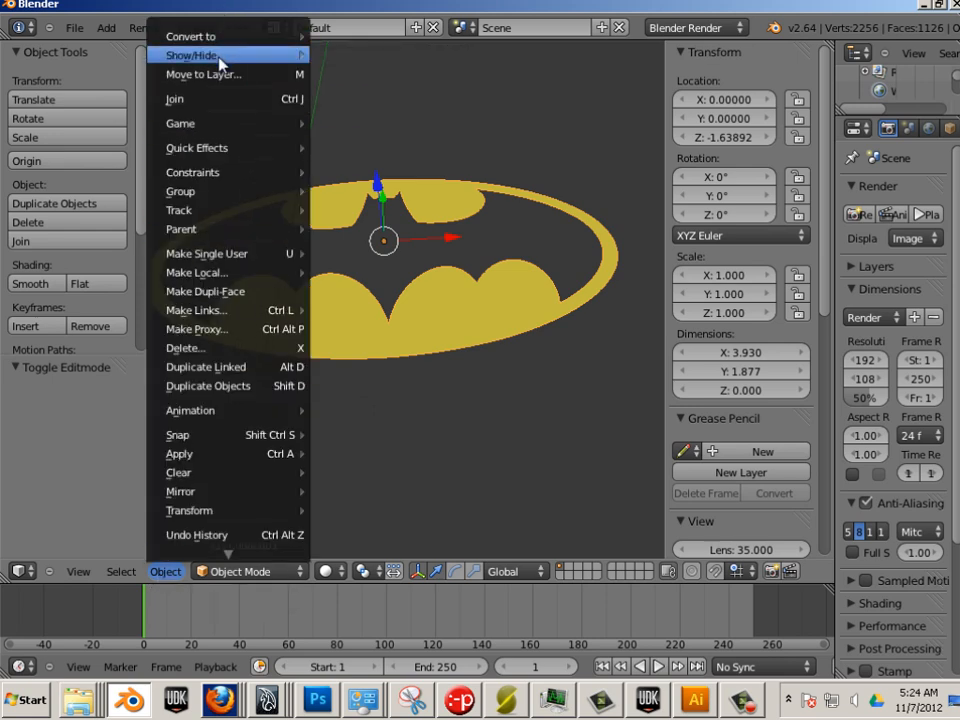
mouse_move(192, 38)
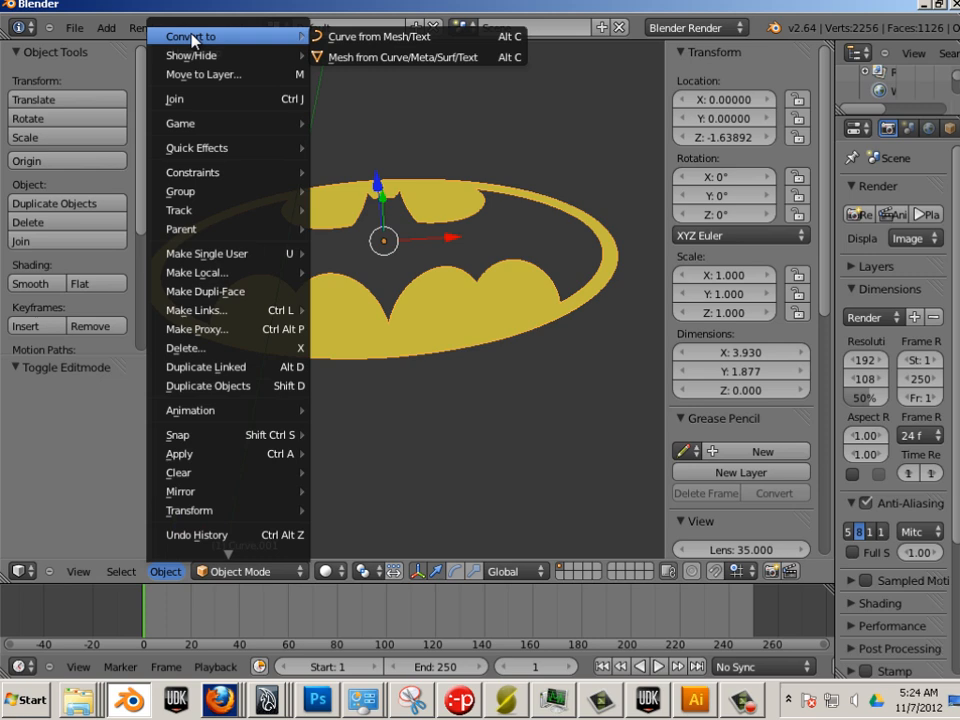
click(407, 58)
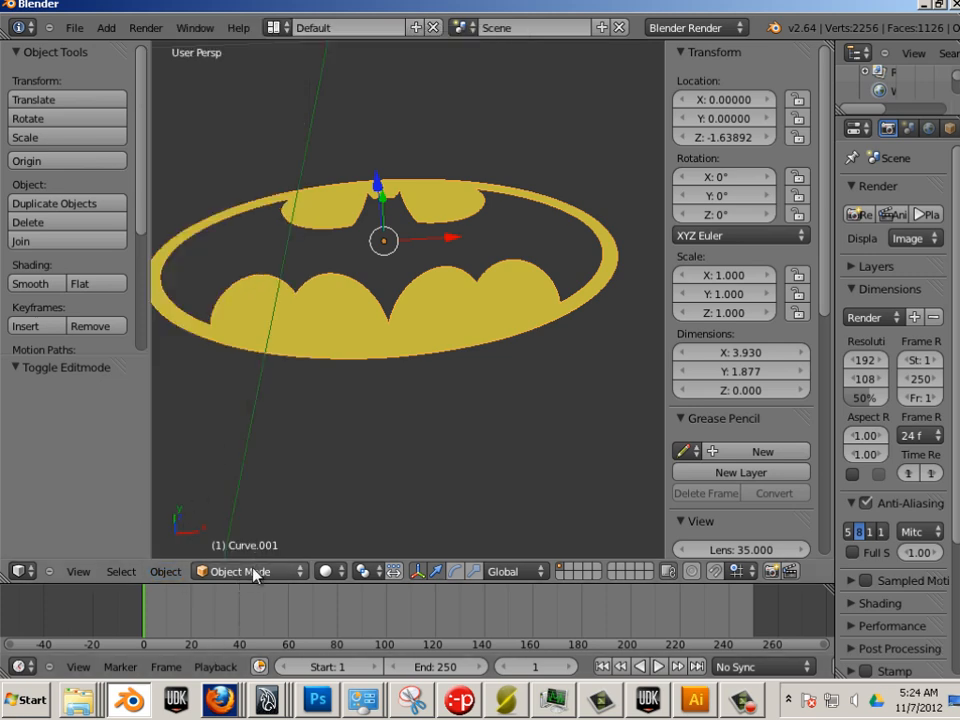
click(170, 573)
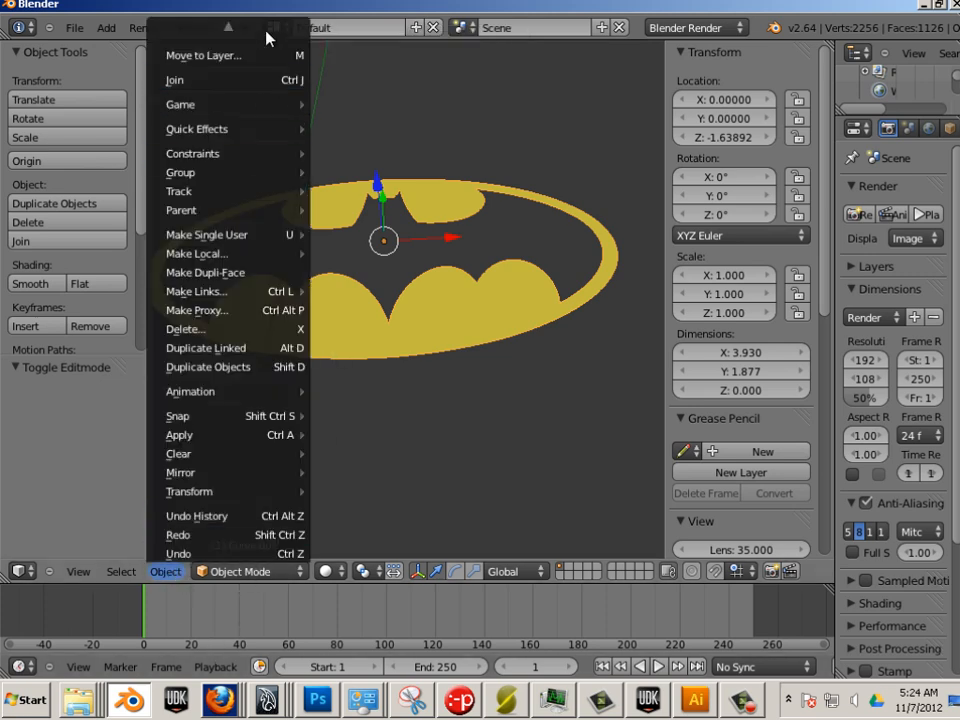
mouse_move(264, 30)
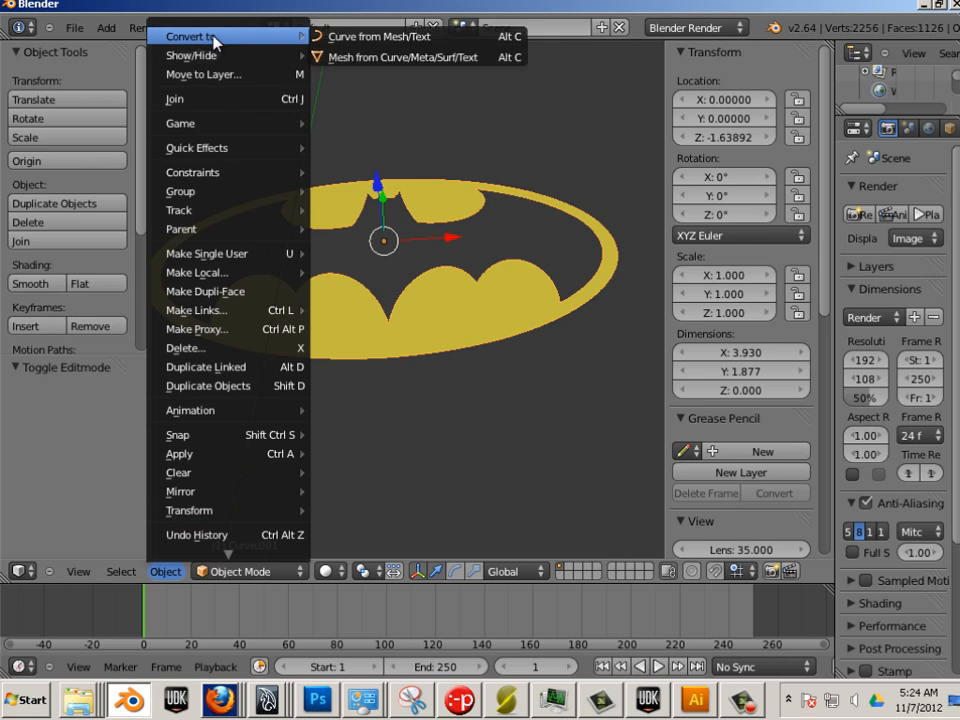
click(370, 60)
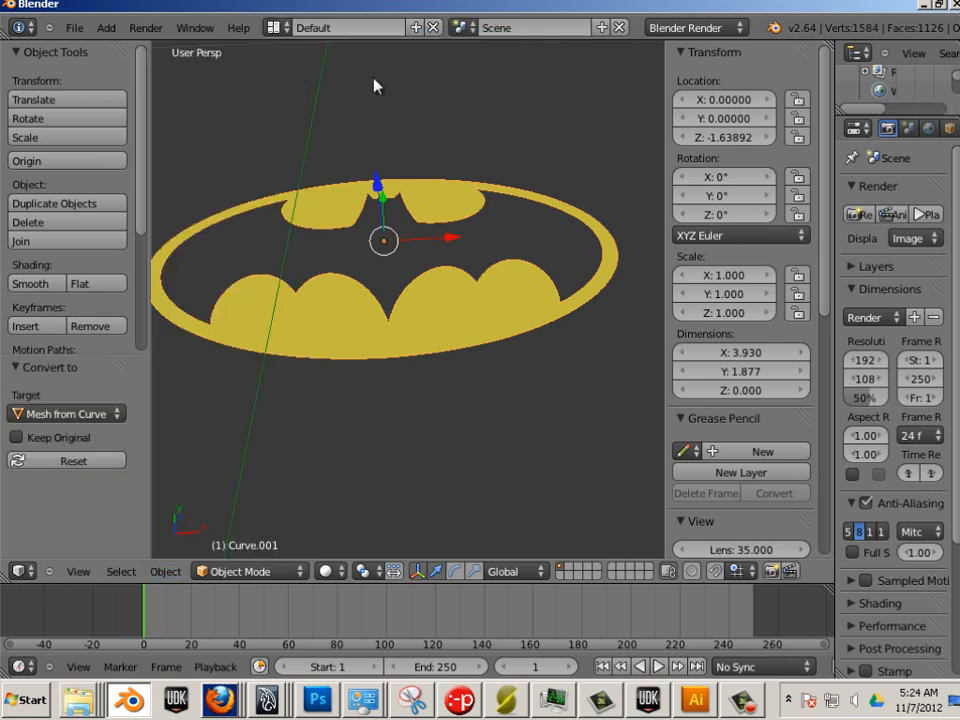
Step: Enter Edit Mode on the converted oval mesh with edge selection and deselect all of its geometry
key(a)
key(a)
key(Tab)
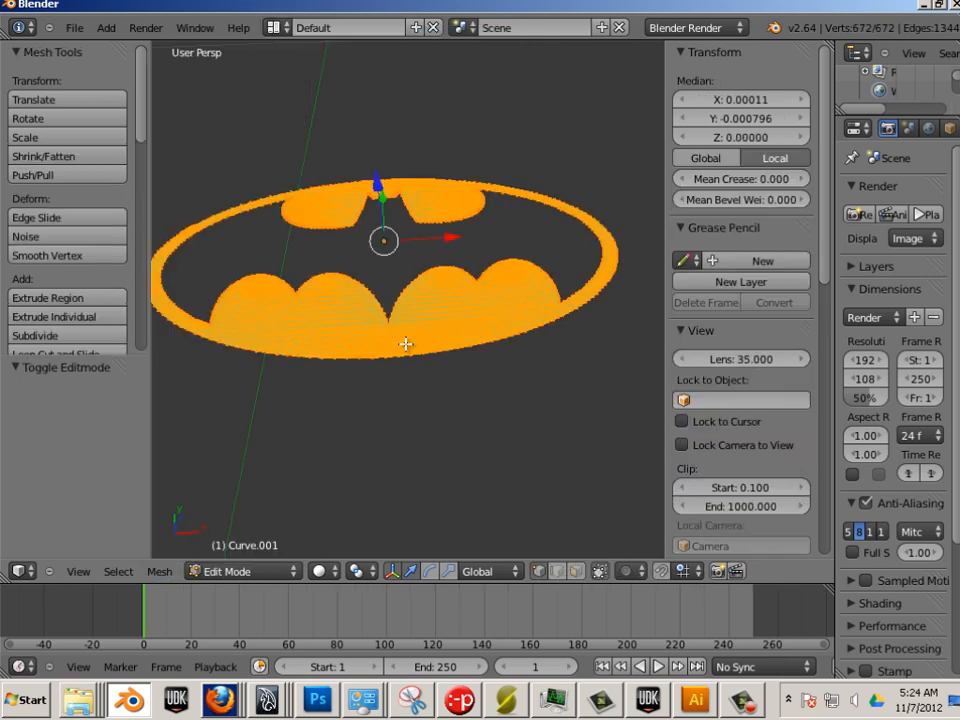
mouse_move(358, 422)
middle_down()
mouse_move(306, 401)
mouse_move(234, 394)
mouse_move(369, 431)
middle_up()
scroll(369, 431, up, 6)
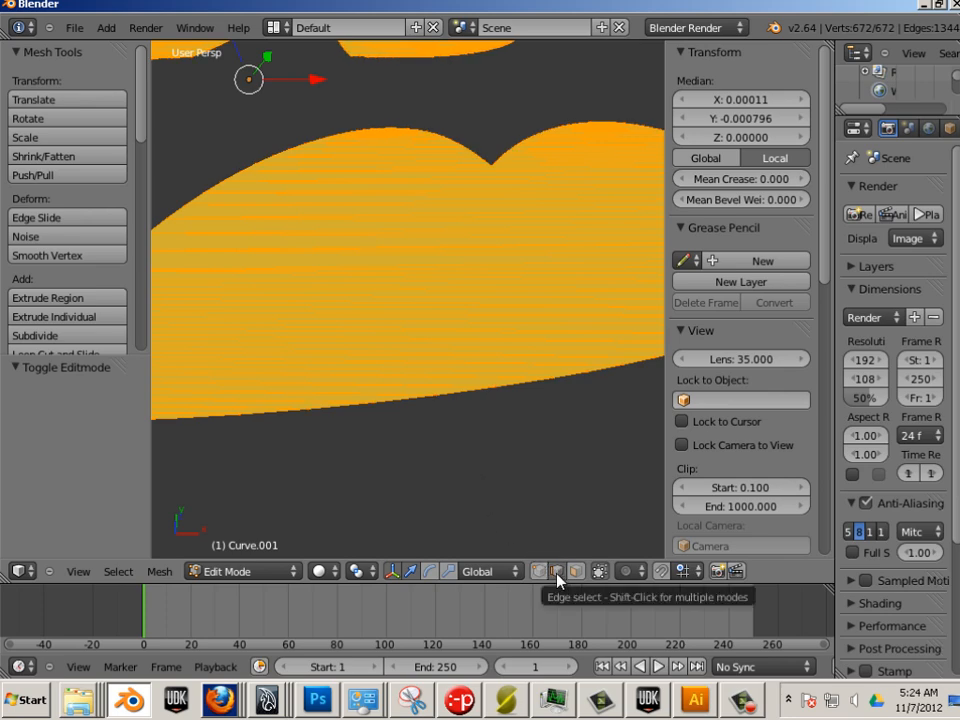
key(a)
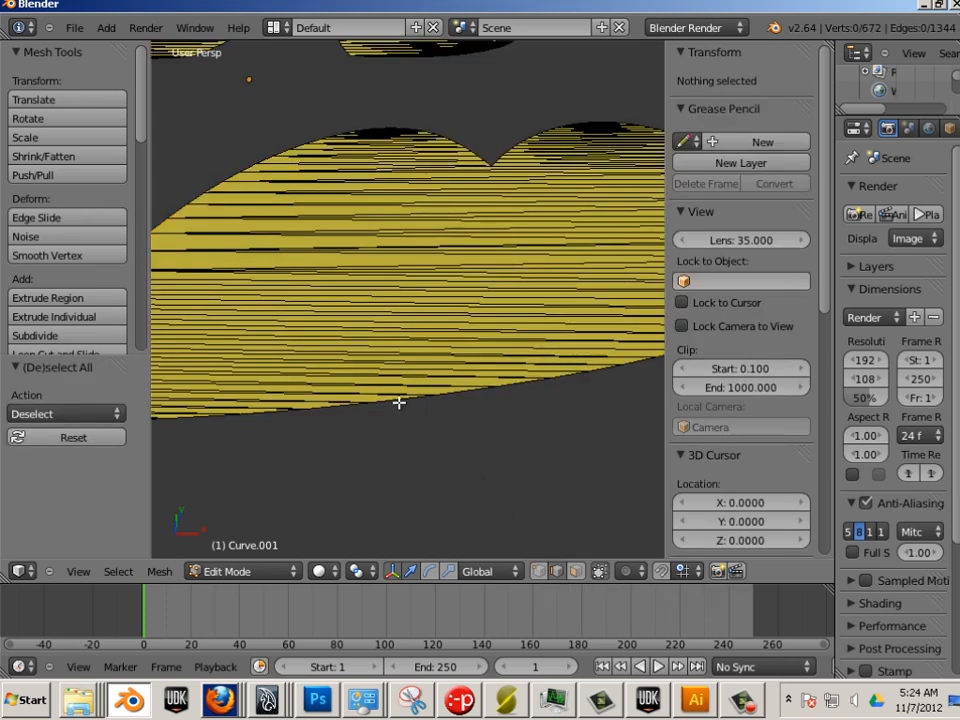
Step: Select the complete outer edge loop of the yellow oval, including both the right and left halves
key(l)
scroll(380, 415, down, 4)
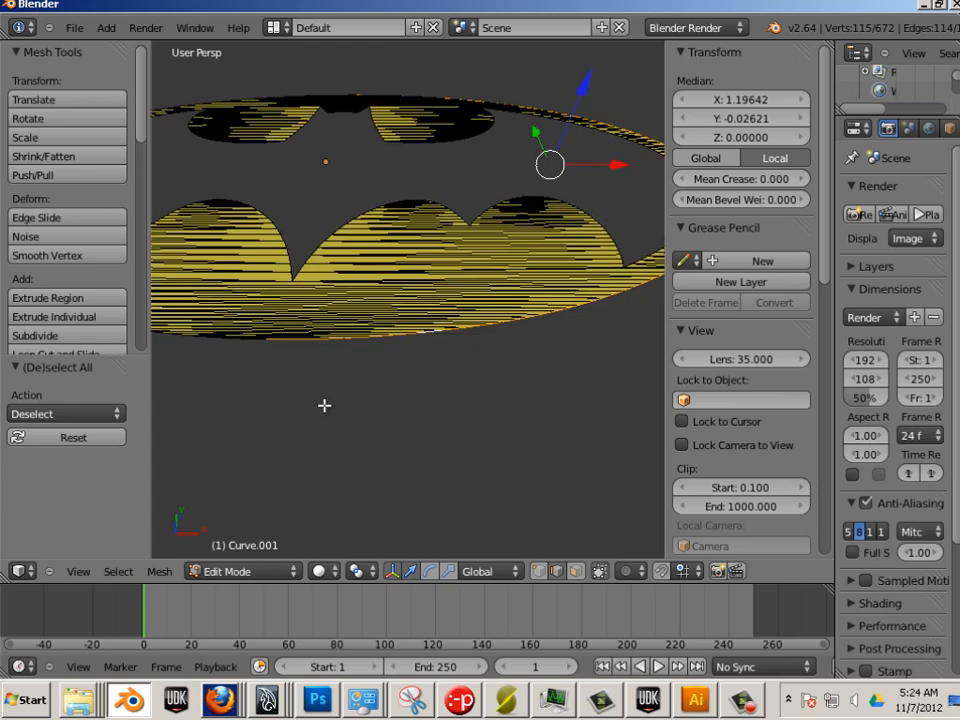
scroll(394, 384, up, 4)
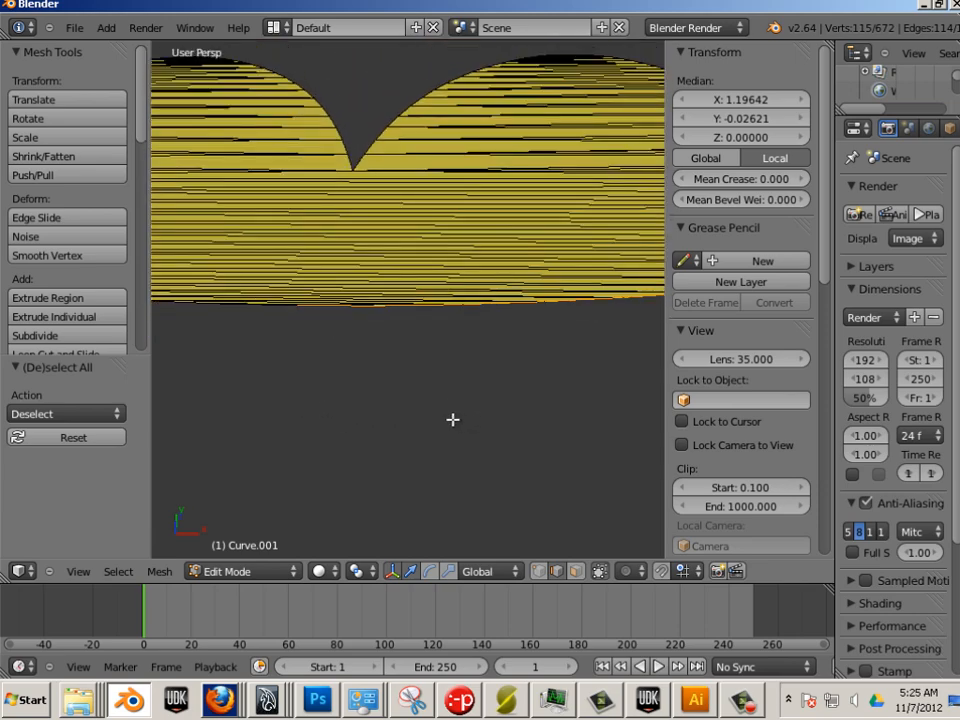
scroll(452, 419, down, 1)
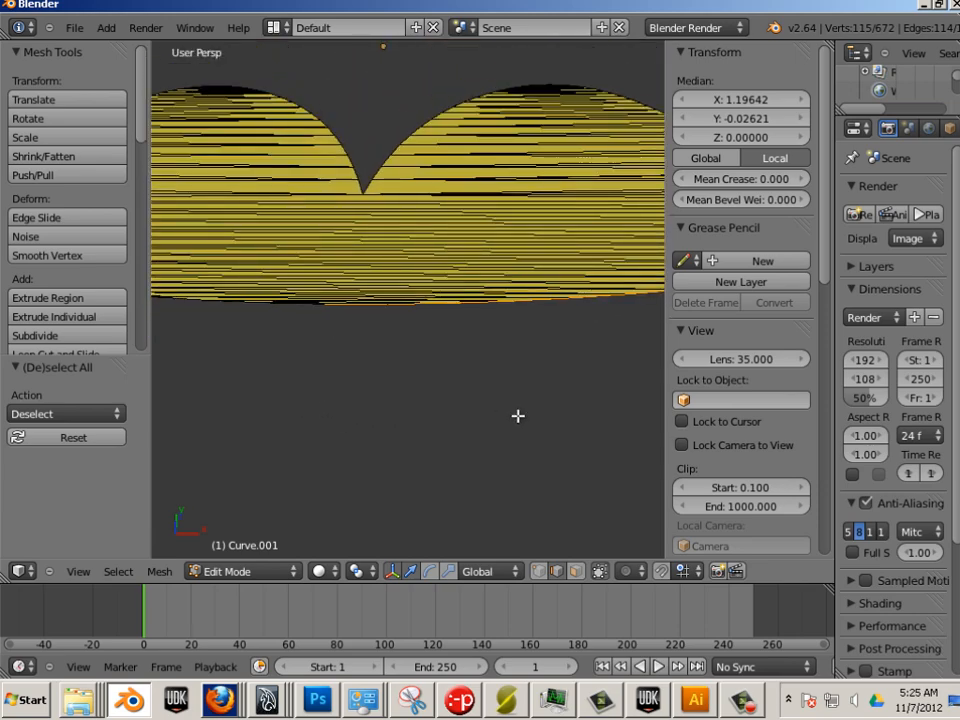
scroll(478, 403, down, 4)
scroll(476, 399, up, 2)
scroll(339, 369, down, 2)
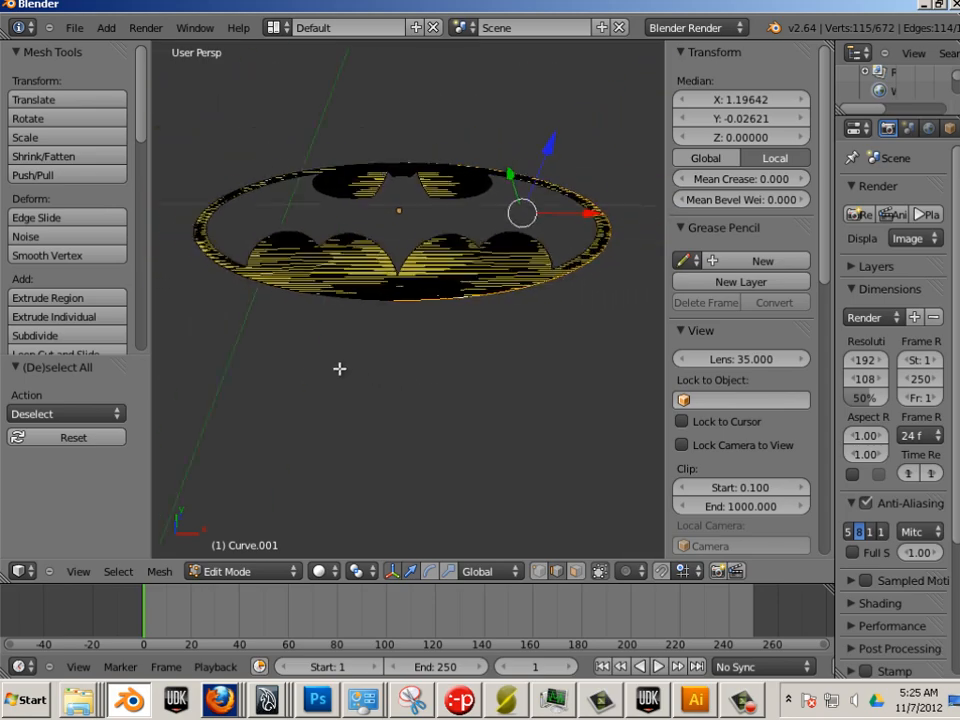
middle_drag(339, 369, 451, 427)
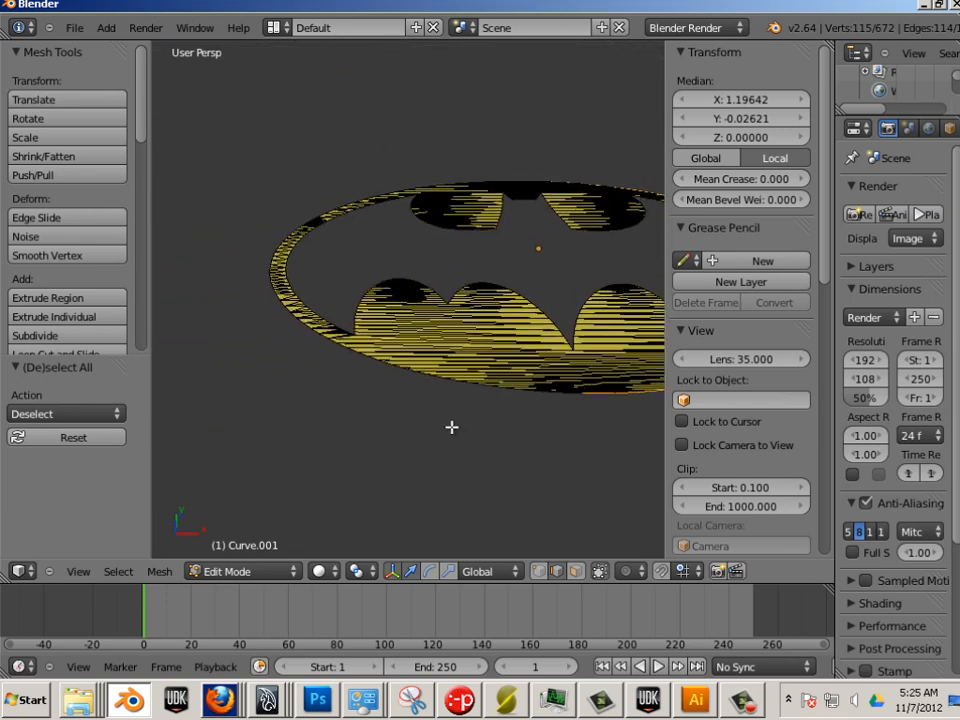
scroll(470, 440, up, 4)
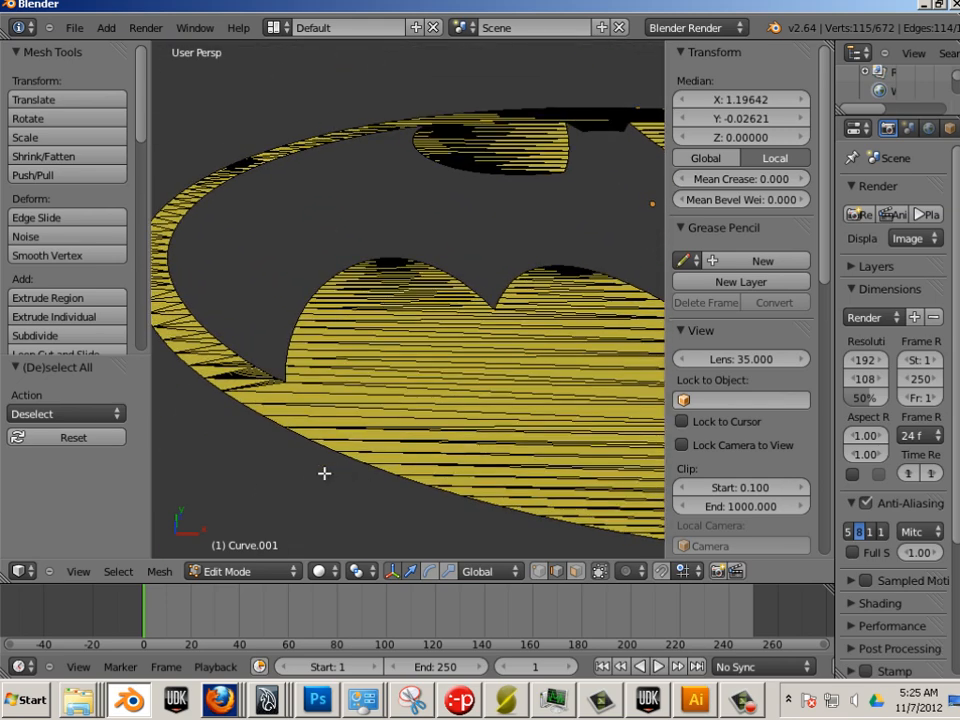
alt+shift+right_click(277, 421)
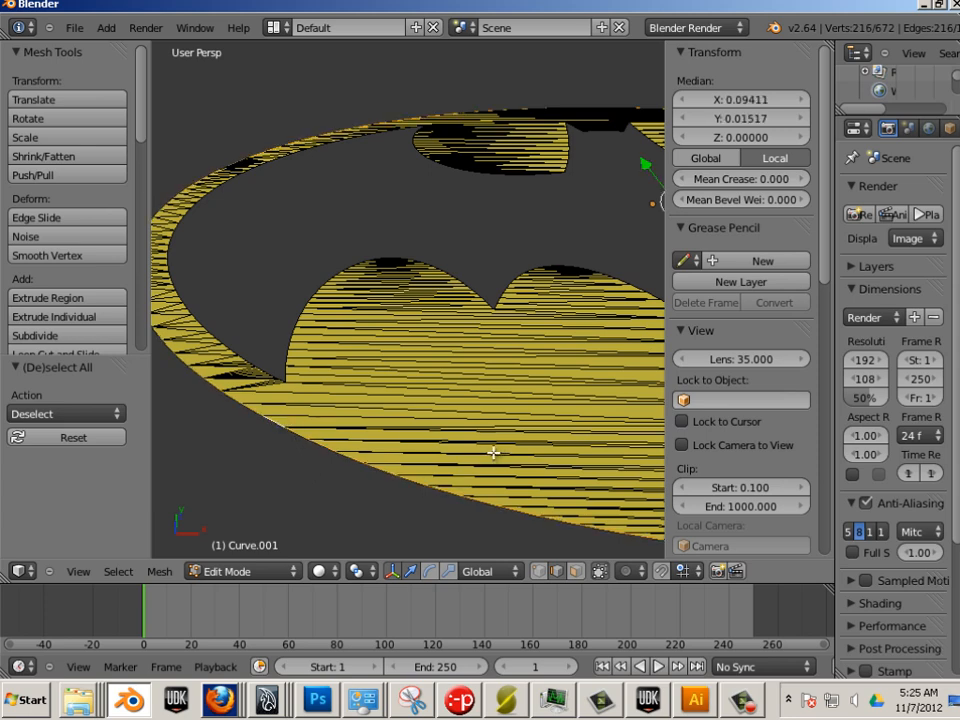
Step: Duplicate the oval's outer edge loop and move the copy about 0.73 units down along Z
scroll(440, 442, down, 4)
middle_drag(484, 443, 349, 436)
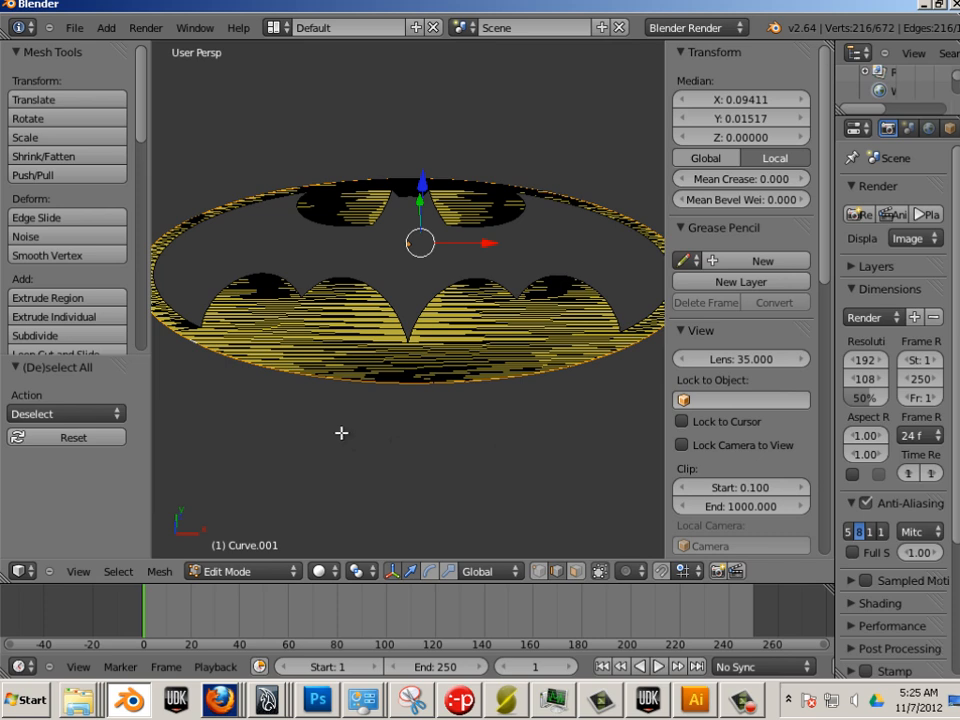
key(shift+d)
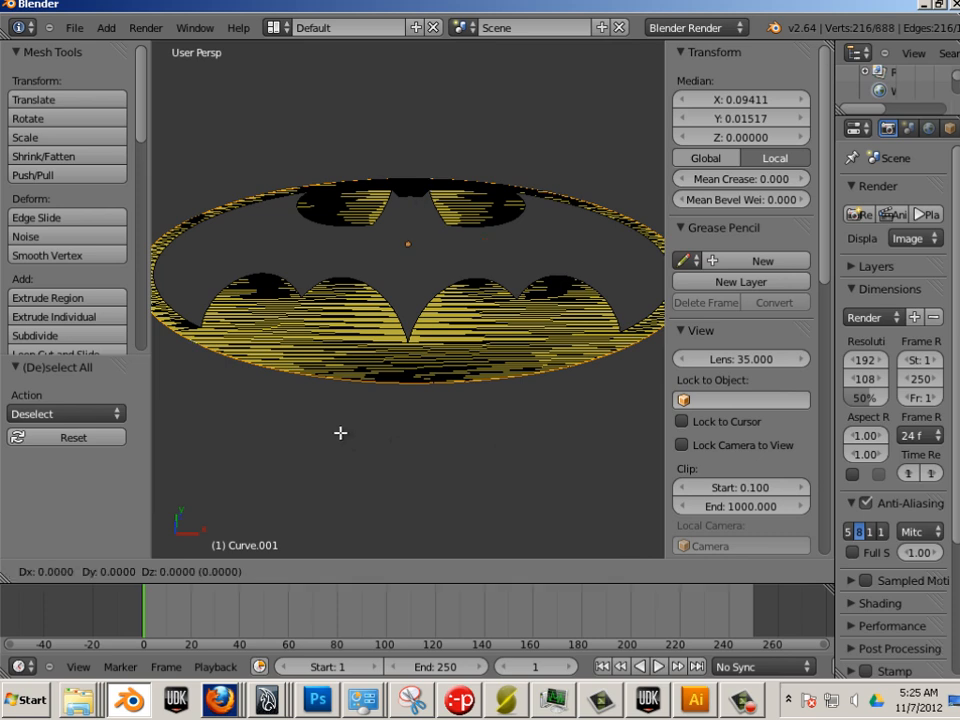
right_click(341, 433)
key(g)
key(z)
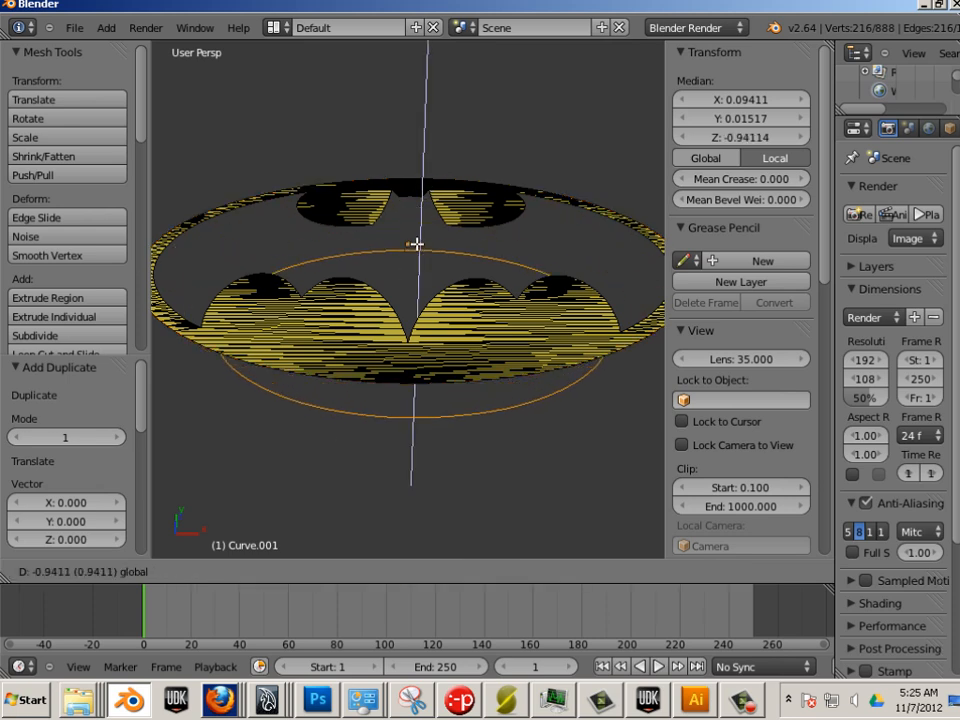
click(416, 242)
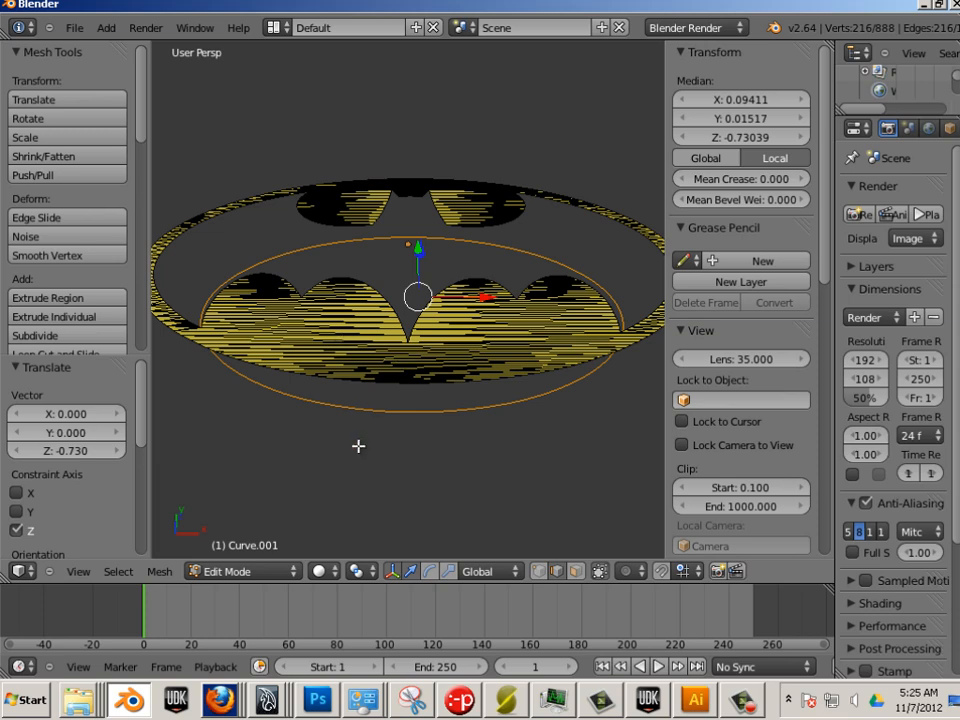
Step: Select the duplicated oval loop and extrude it down along Z into a wall about 0.2 units high
middle_drag(358, 446, 375, 347)
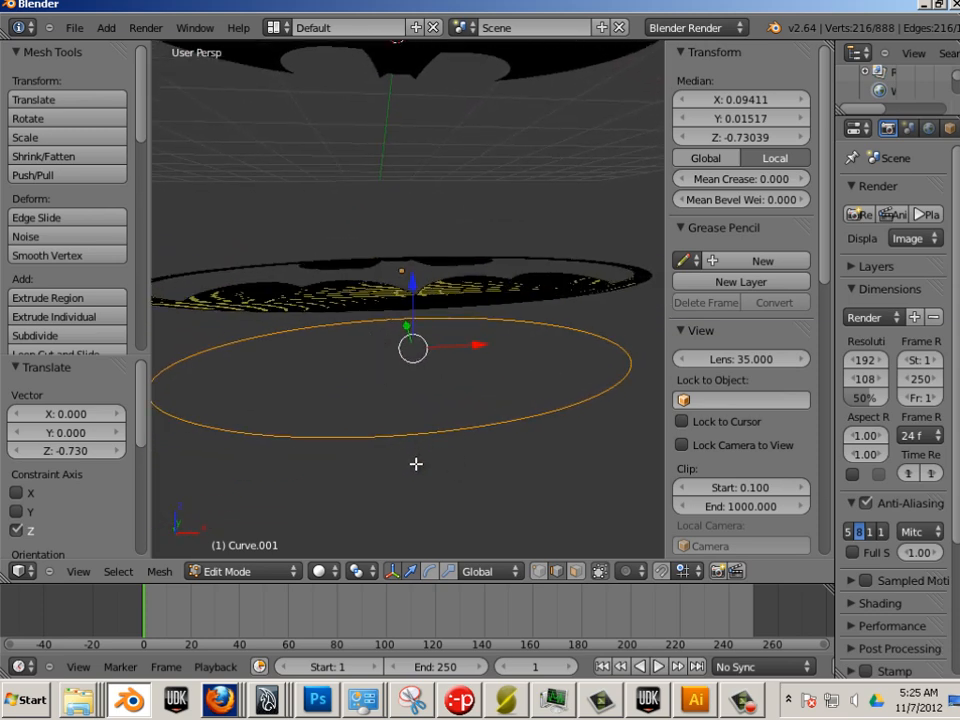
key(a)
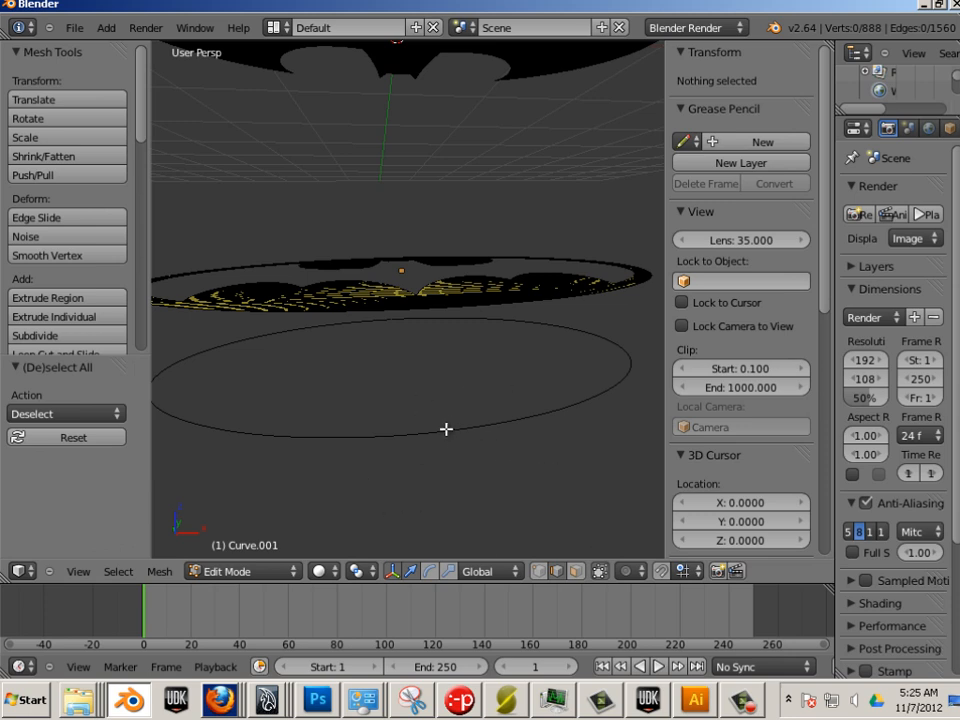
alt+right_click(446, 429)
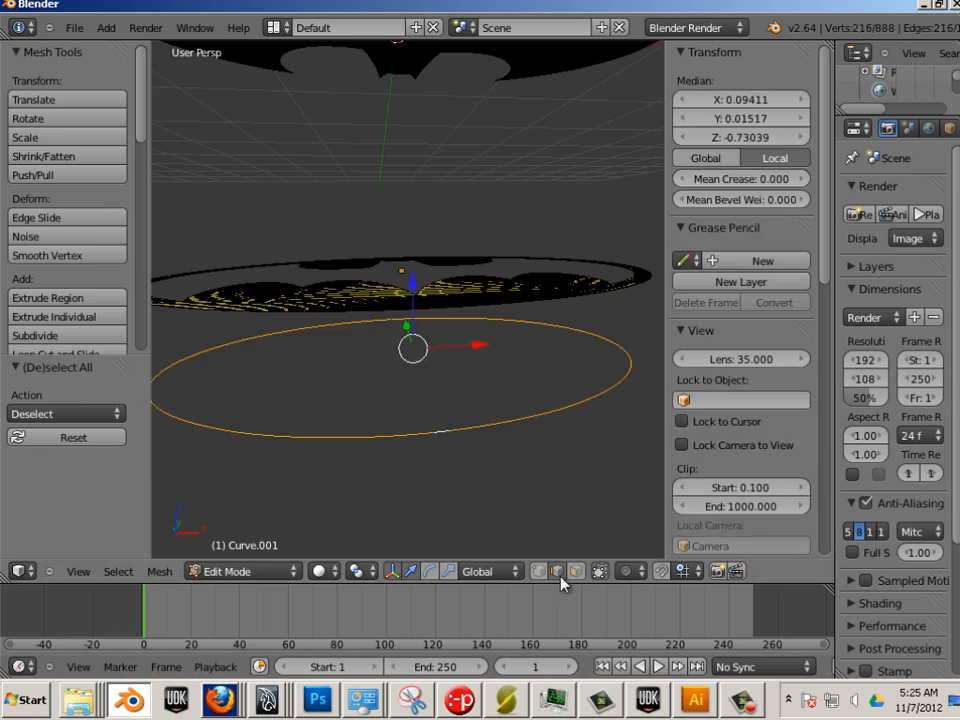
key(e)
right_click(397, 381)
key(g)
key(z)
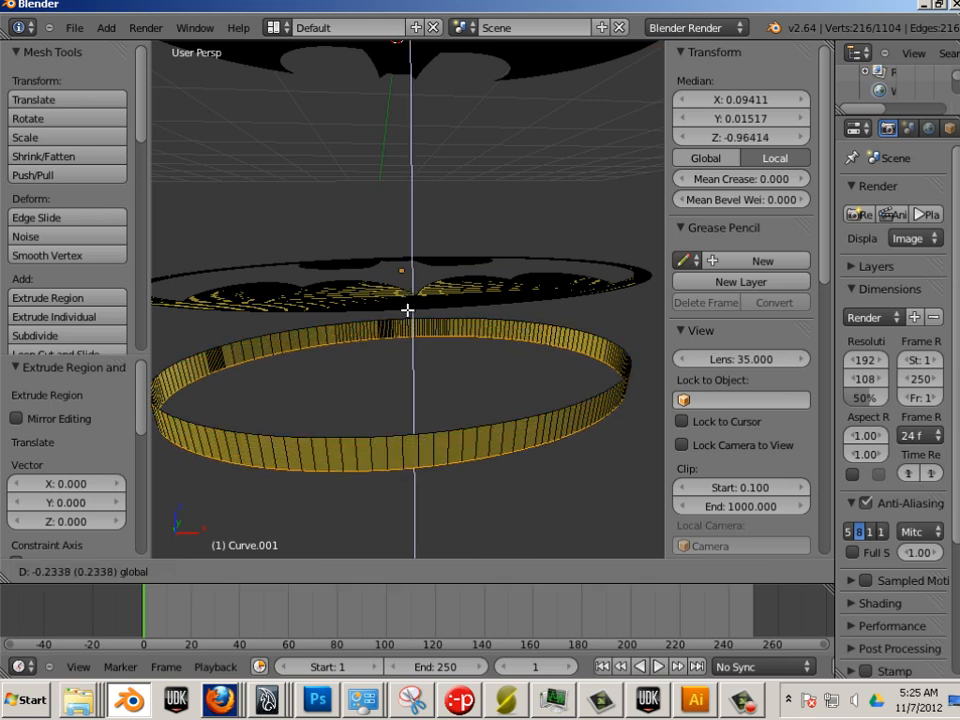
click(407, 316)
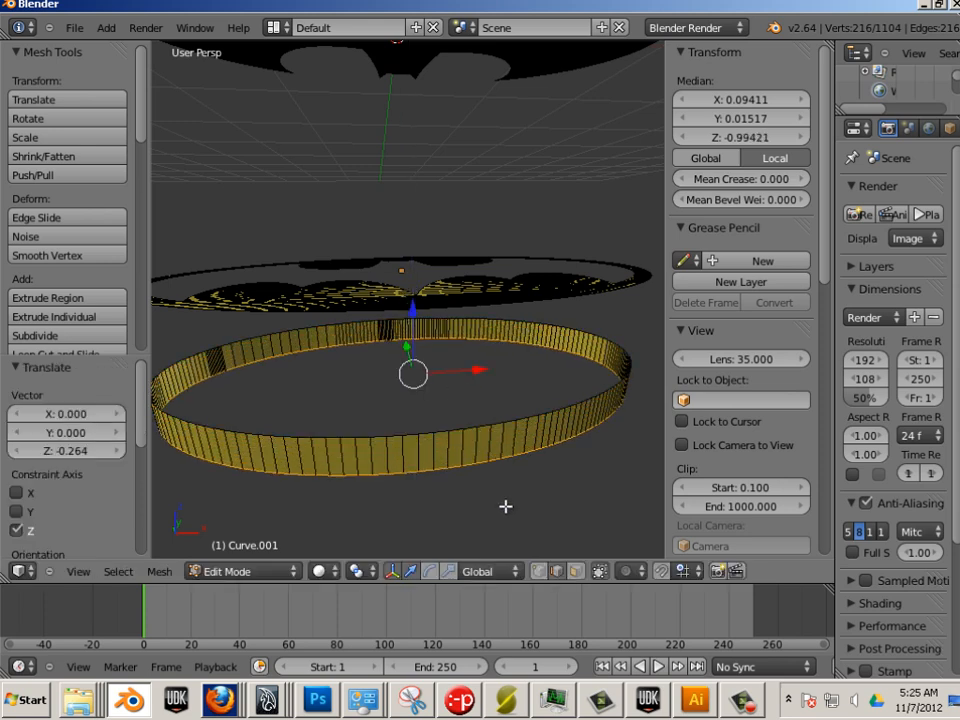
middle_drag(498, 501, 426, 361)
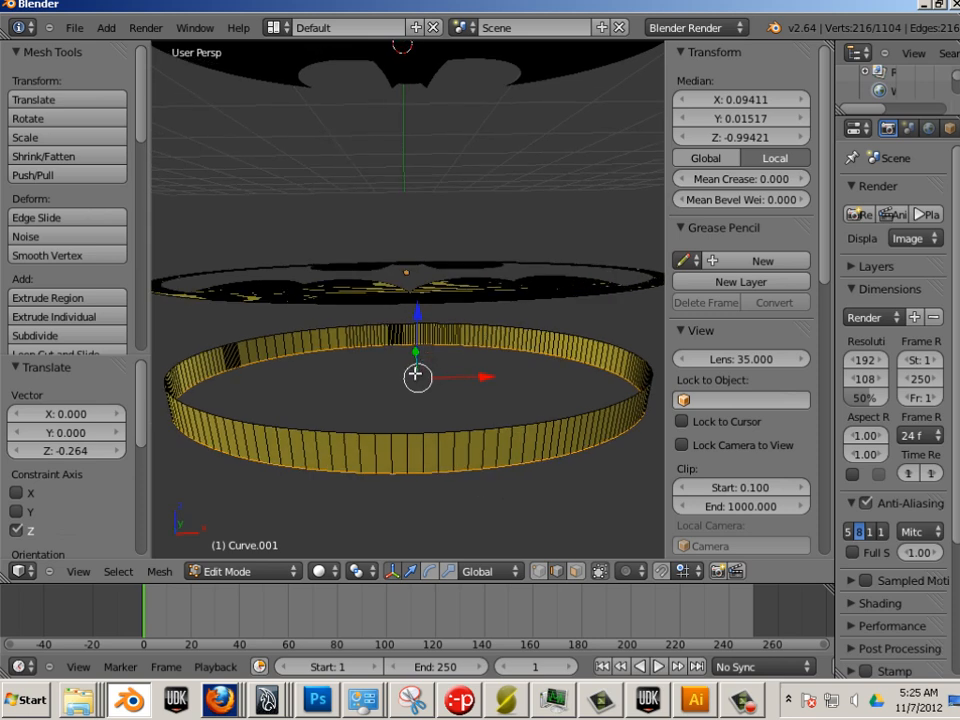
mouse_move(419, 312)
mouse_down()
mouse_move(416, 300)
mouse_move(414, 321)
mouse_up()
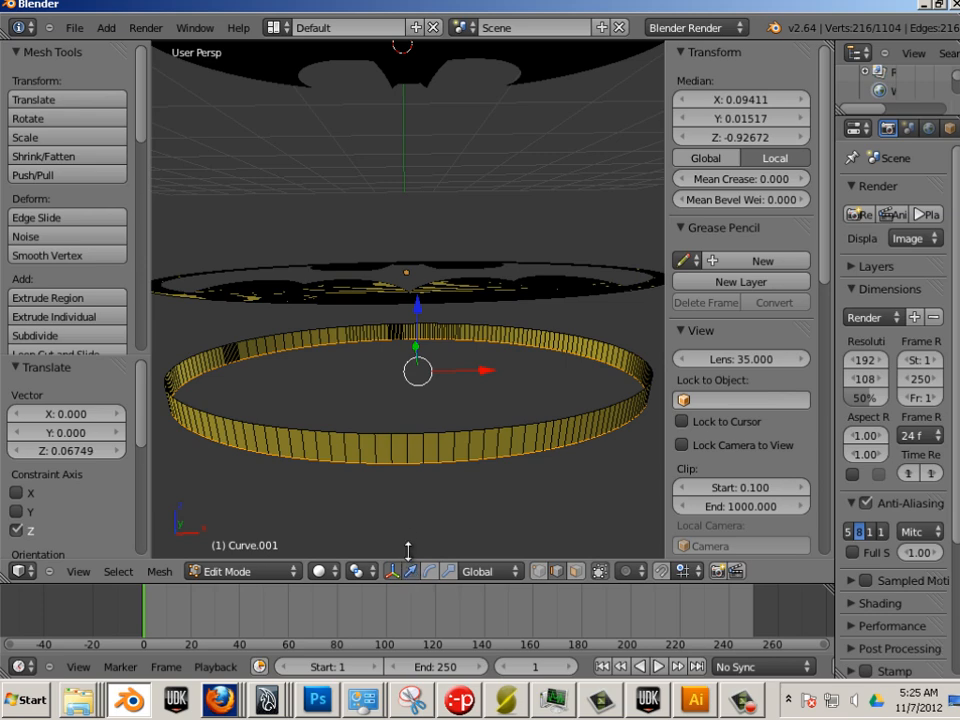
Step: Select the upper edge loop of the extruded oval wall and fill it with a face
key(a)
middle_drag(424, 525, 366, 422)
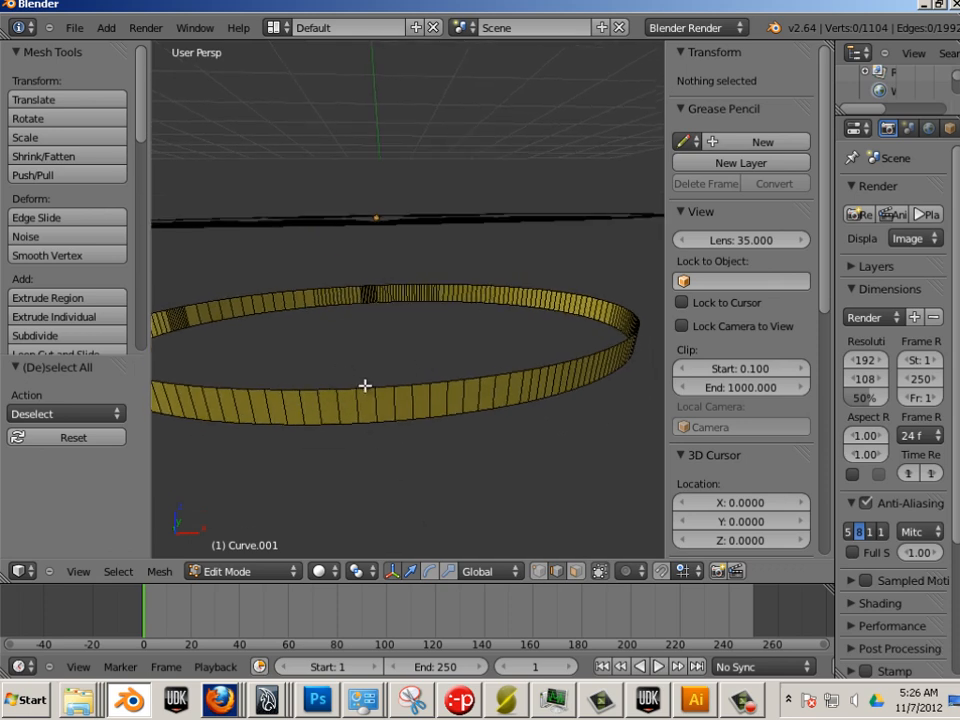
key(l)
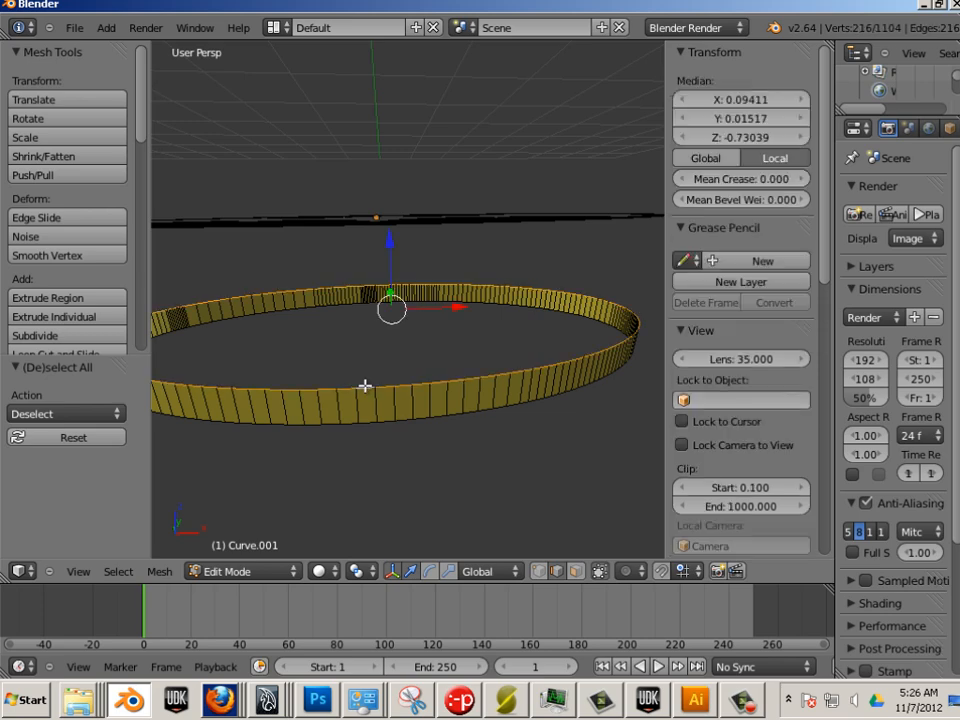
key(f)
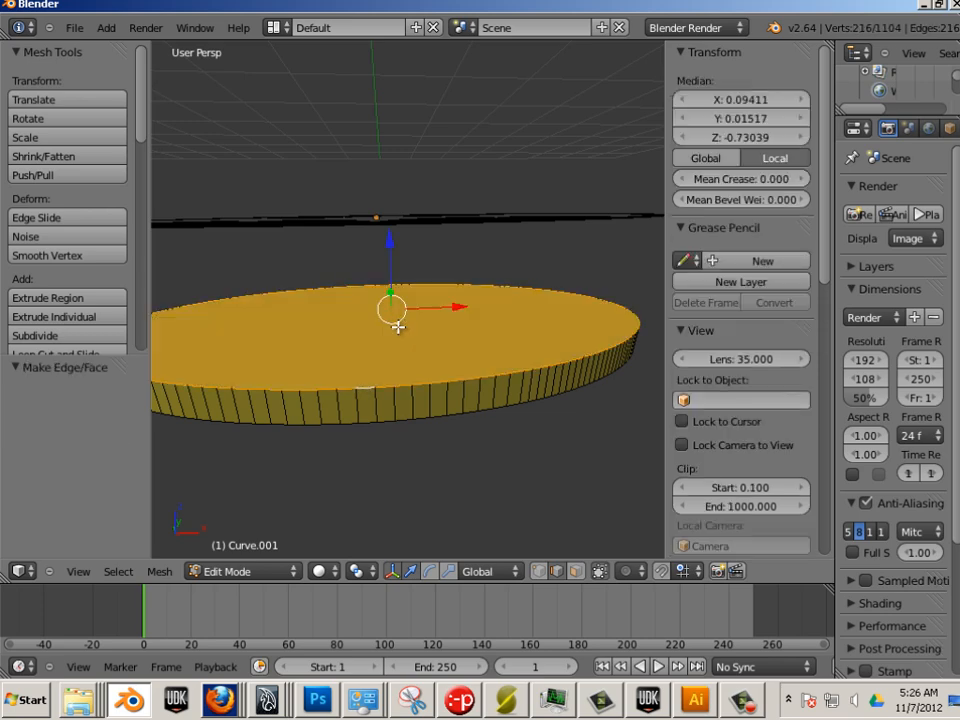
Step: Select the lower edge loop of the extruded oval wall, fill it with a face and clear the selection
middle_drag(428, 456, 413, 358)
right_click(436, 344)
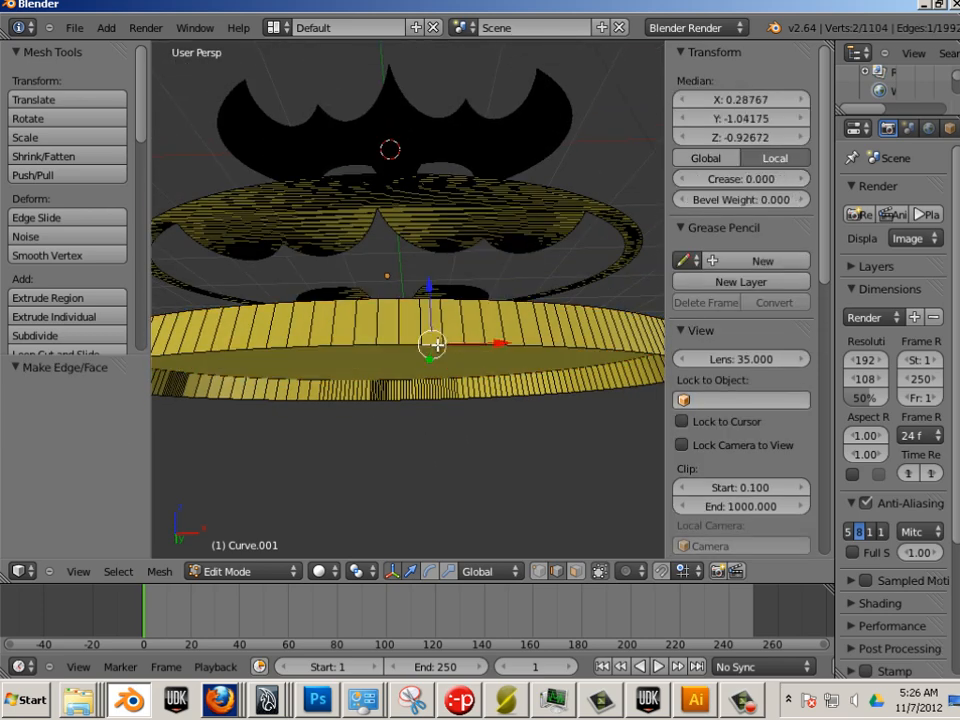
key(a)
alt+right_click(431, 344)
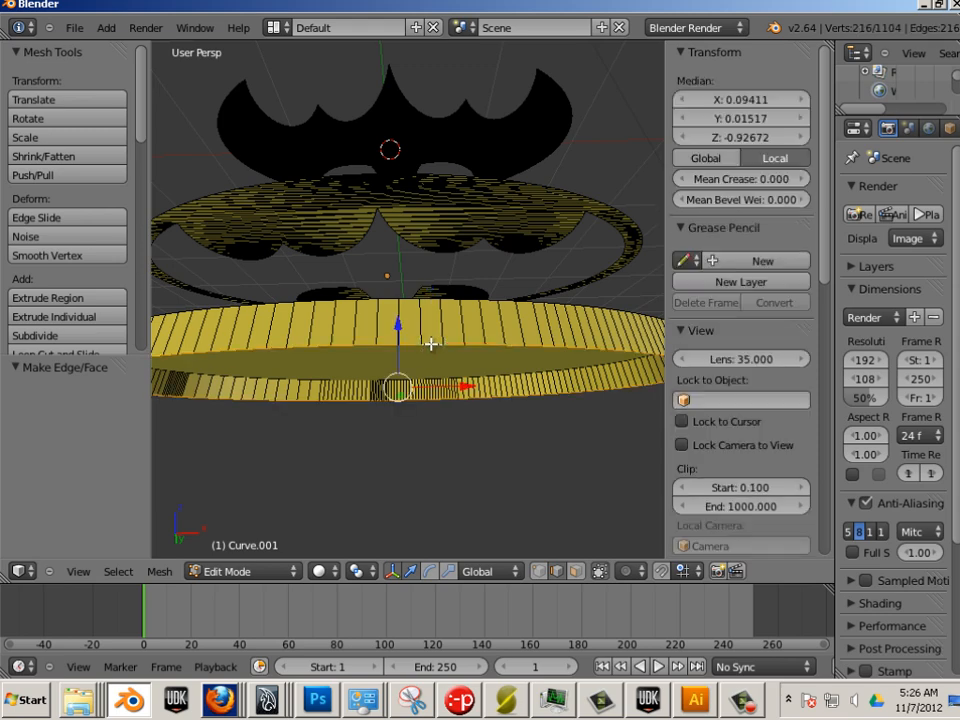
key(a)
Step: Select the linked geometry of the original flat oval above the base, delete its faces and return to Object Mode
middle_drag(456, 431, 404, 280)
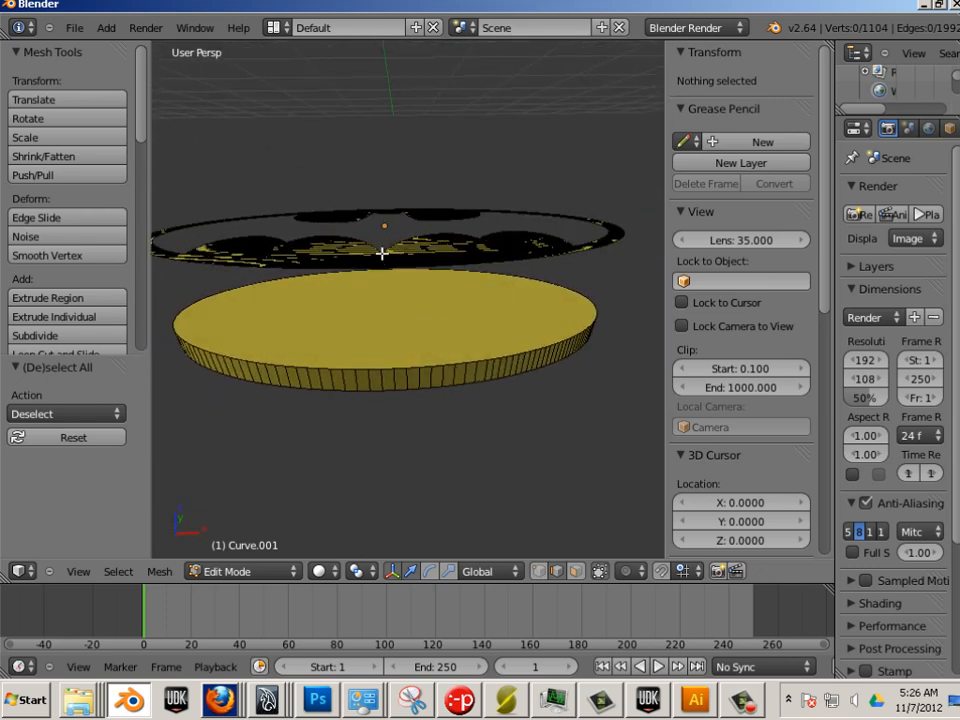
key(l)
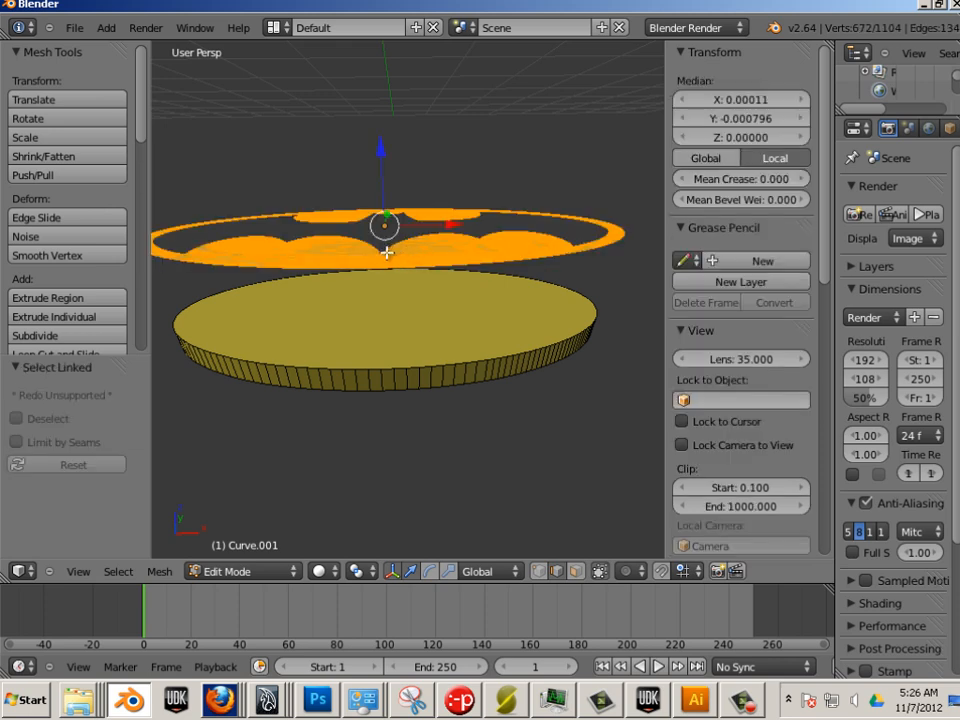
key(x)
click(371, 255)
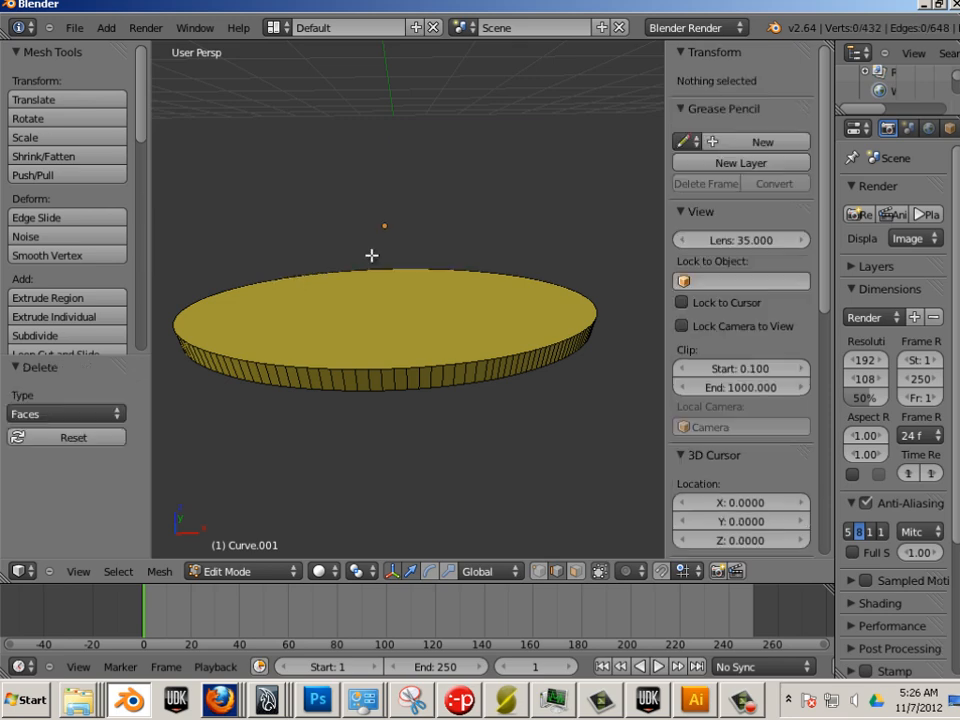
middle_drag(512, 420, 414, 208)
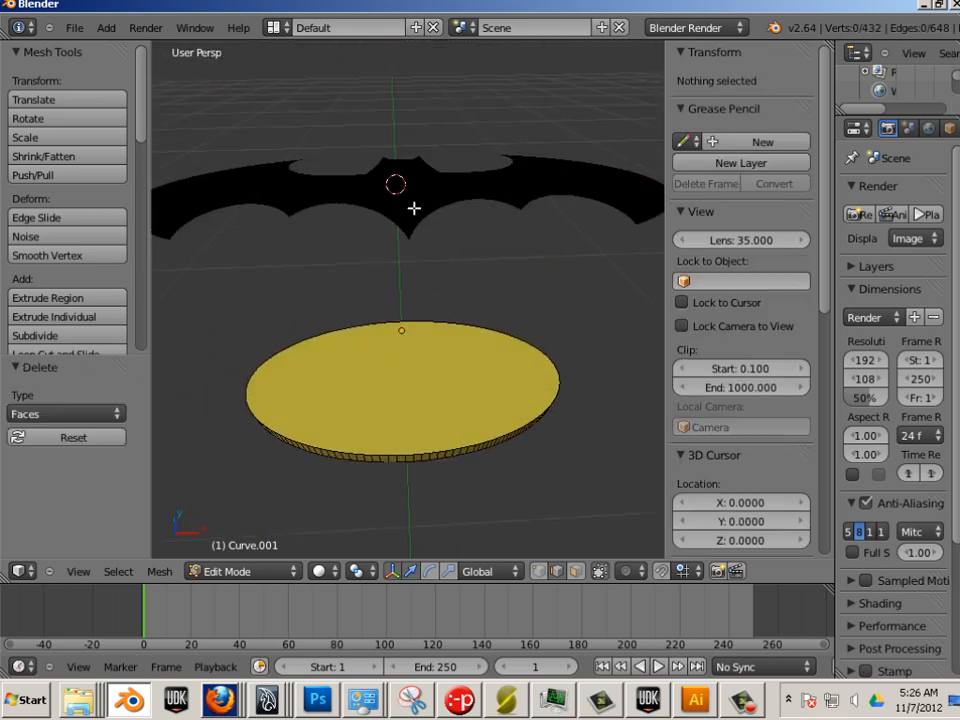
key(Tab)
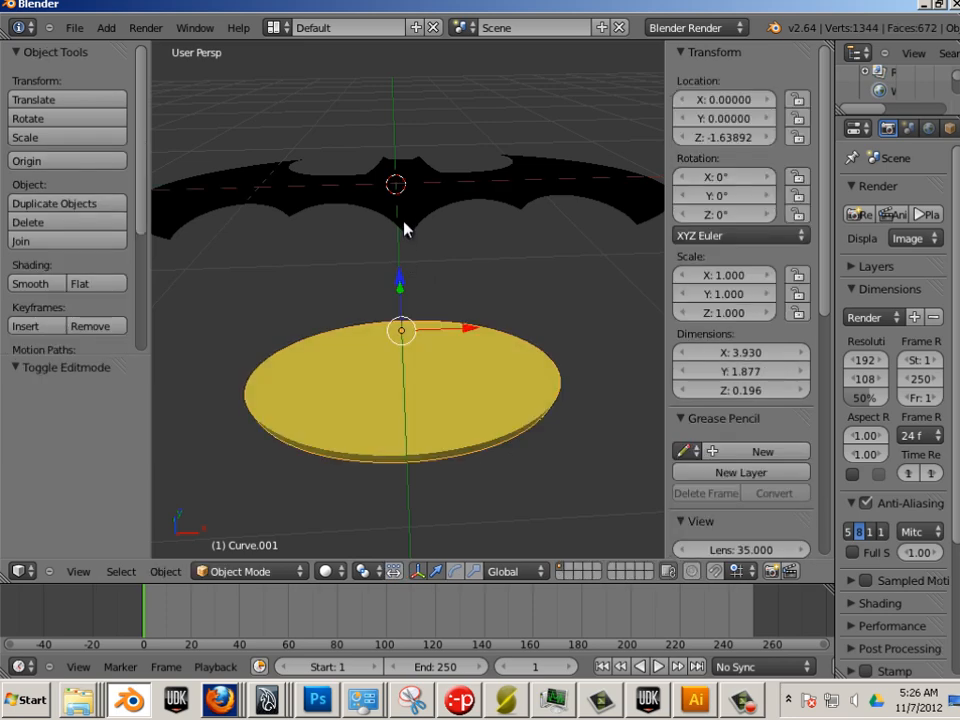
Step: Select the black bat curve and convert it to a mesh
right_click(406, 230)
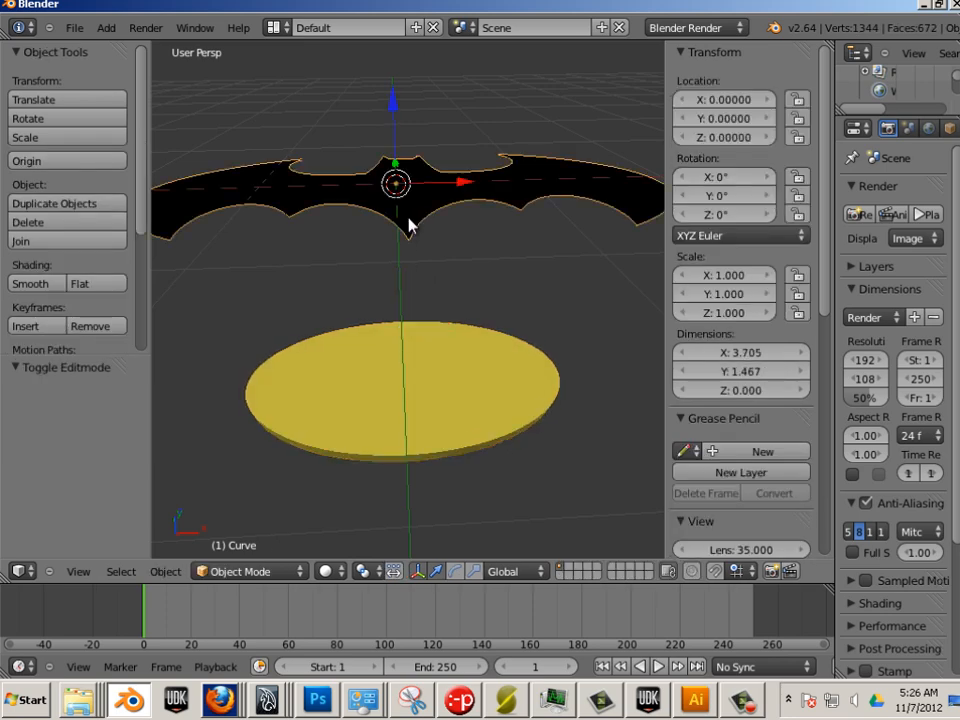
key(Tab)
key(Tab)
key(Tab)
key(Tab)
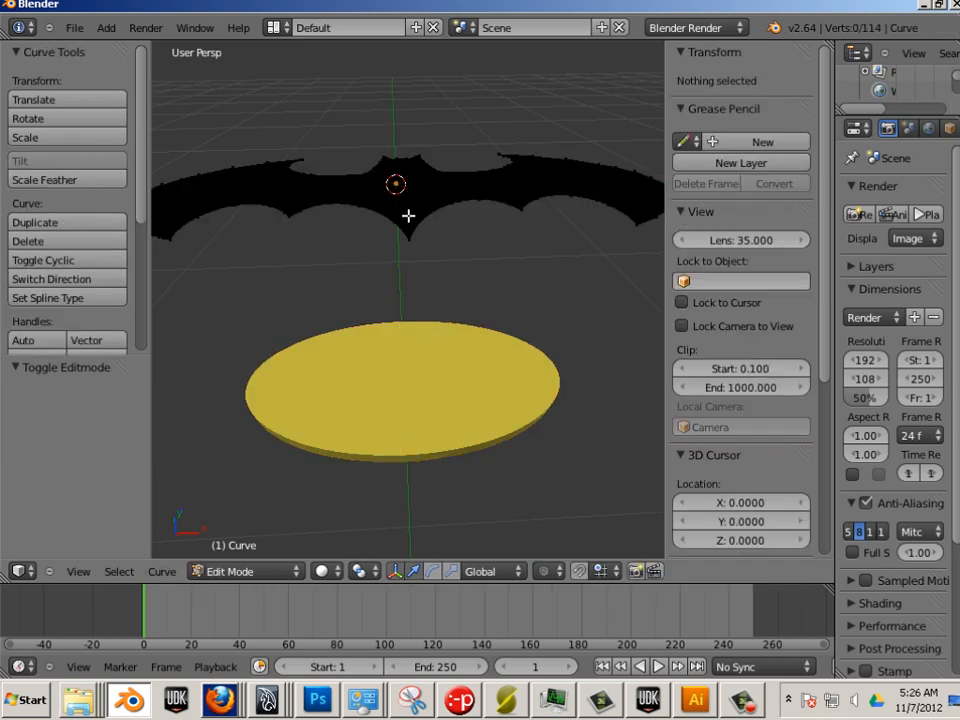
key(Tab)
key(Tab)
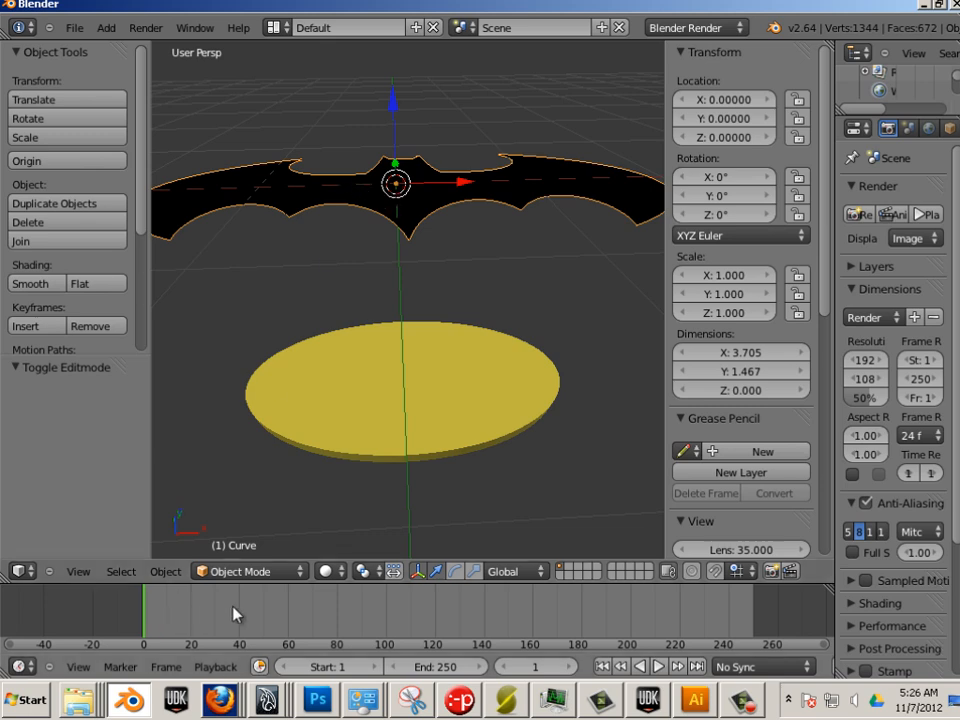
click(168, 572)
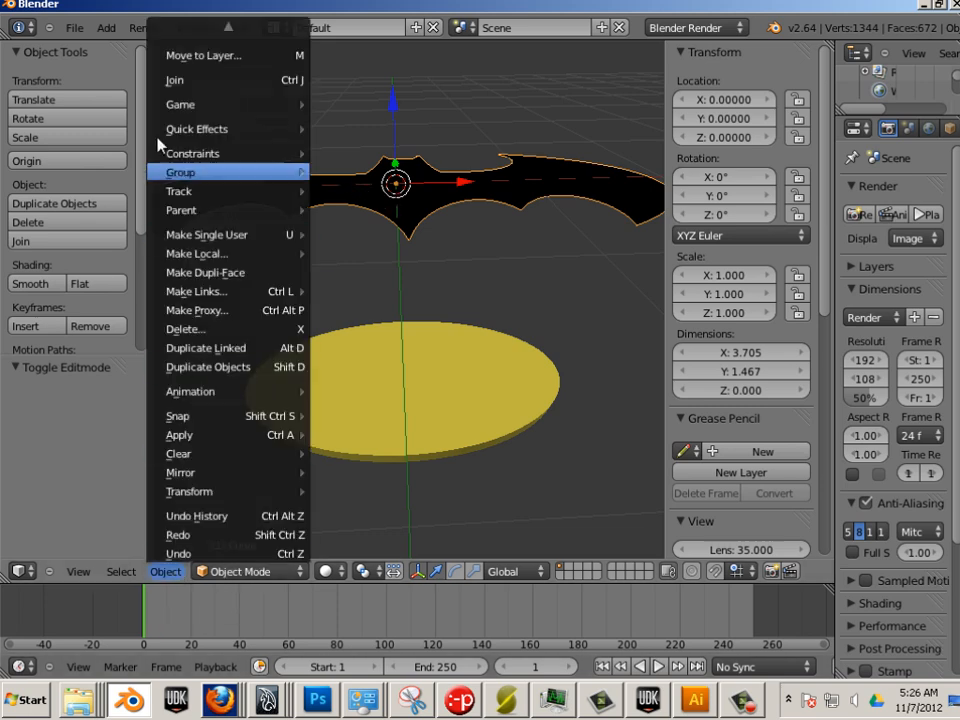
scroll(216, 68, up, 1)
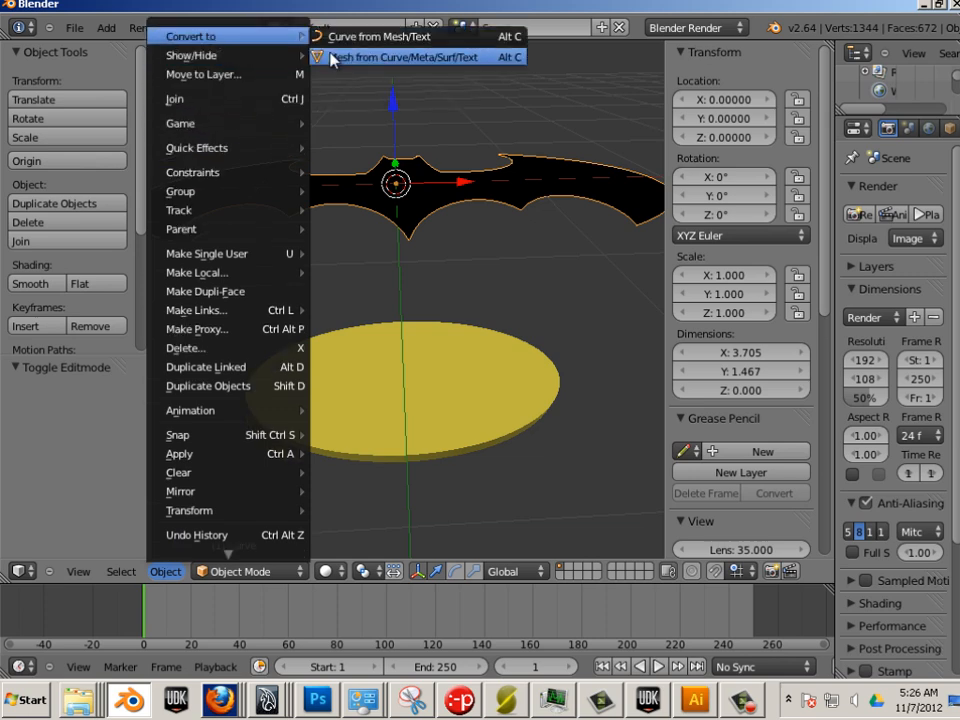
click(332, 58)
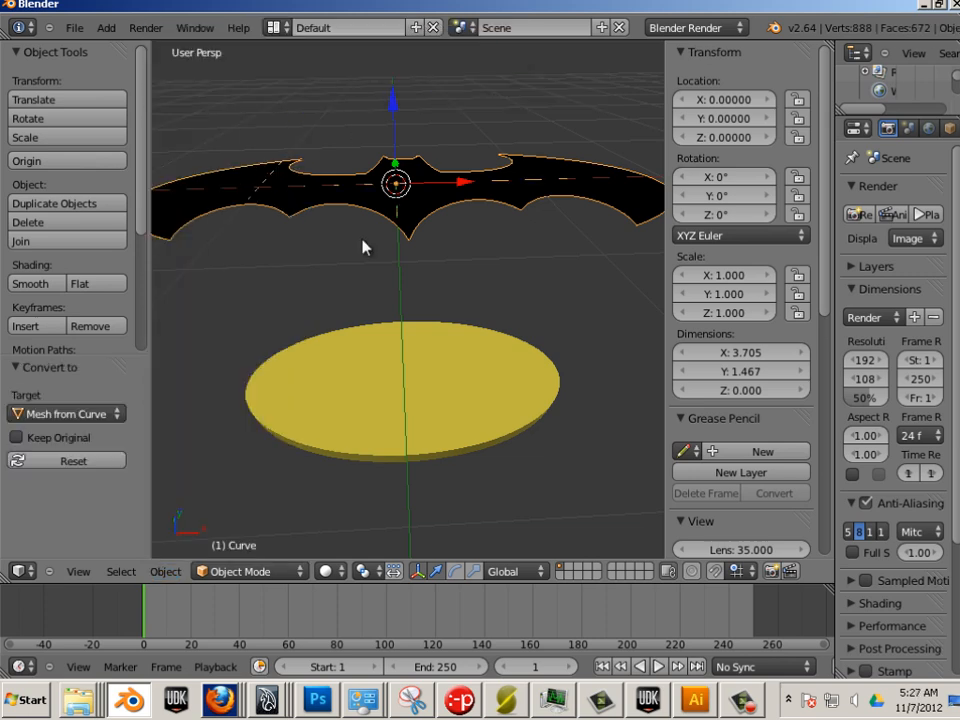
Step: Extrude the whole bat mesh upward along Z to a thickness of about 0.126 units and return to Object Mode
key(Tab)
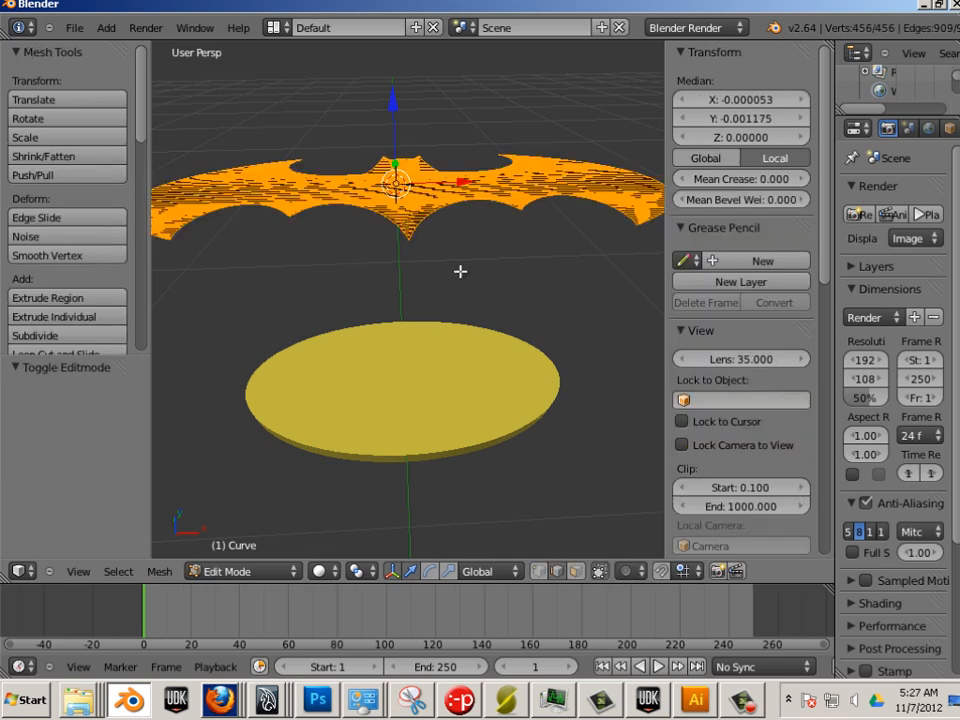
middle_drag(485, 270, 478, 247)
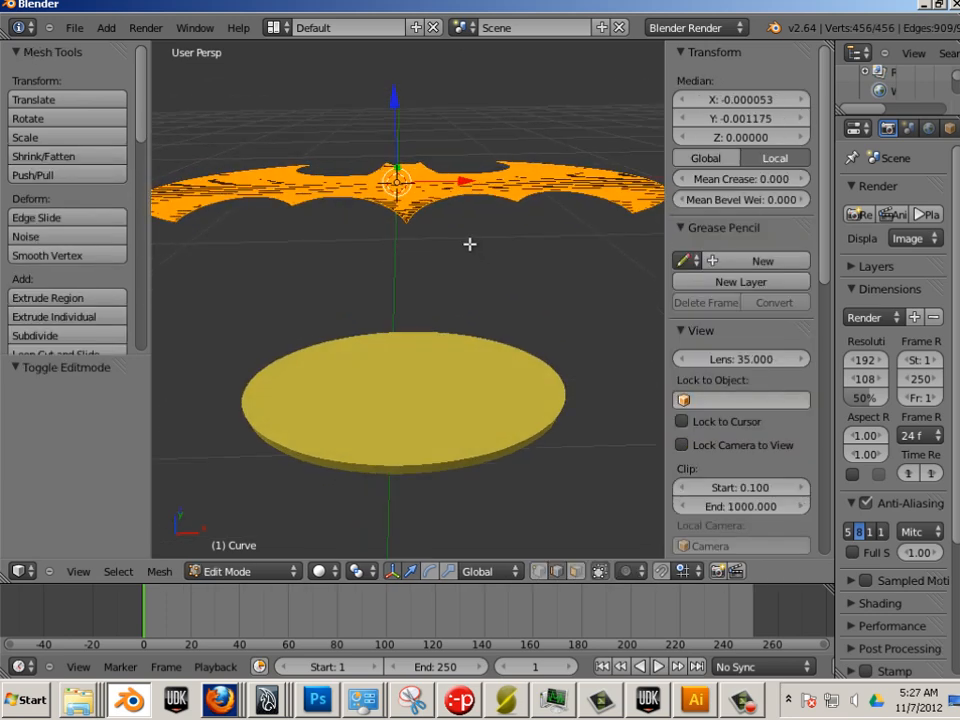
key(e)
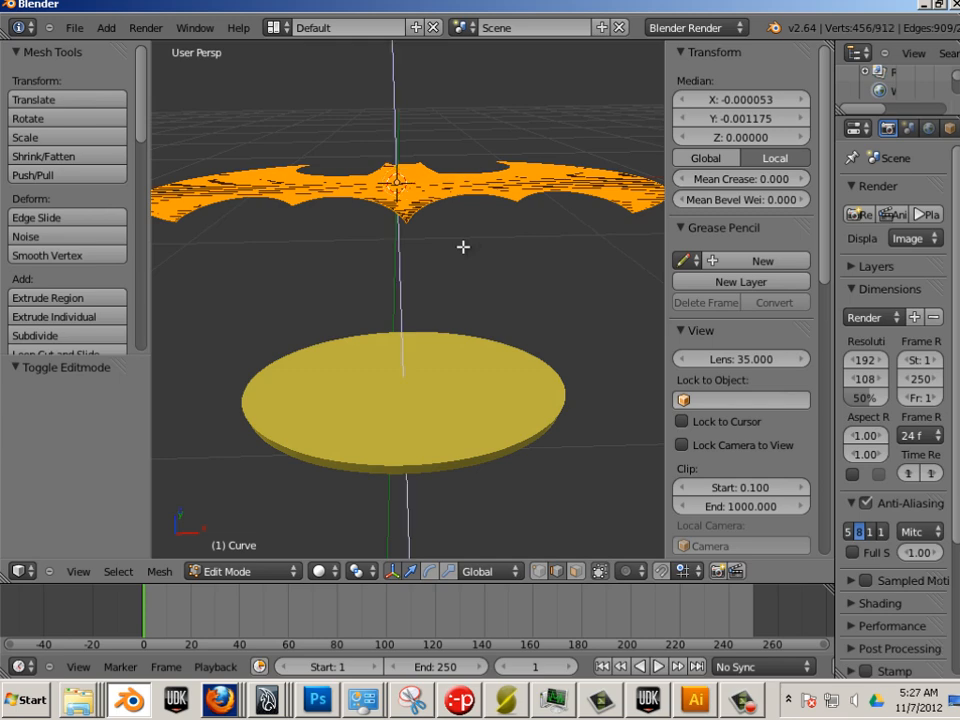
right_click(461, 242)
drag(394, 103, 396, 82)
key(Tab)
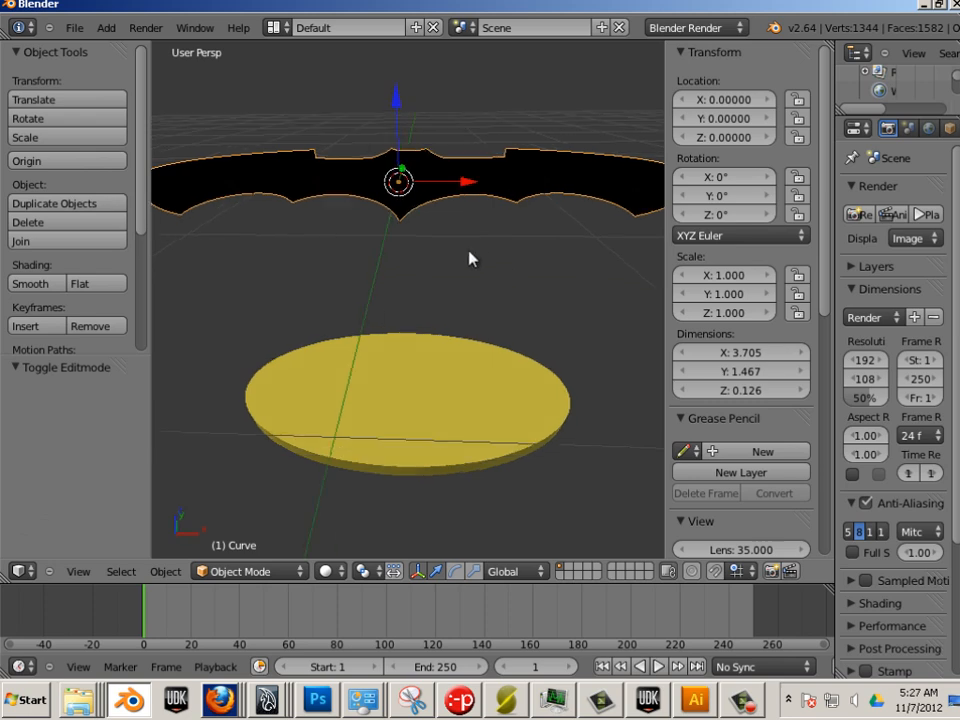
Step: Move the extruded bat about 2.37 units down along Z onto the oval base and scale it to about 1.32 along Z
middle_drag(470, 258, 491, 242)
drag(399, 101, 390, 319)
middle_drag(317, 349, 316, 277)
key(ctrl+alt+s)
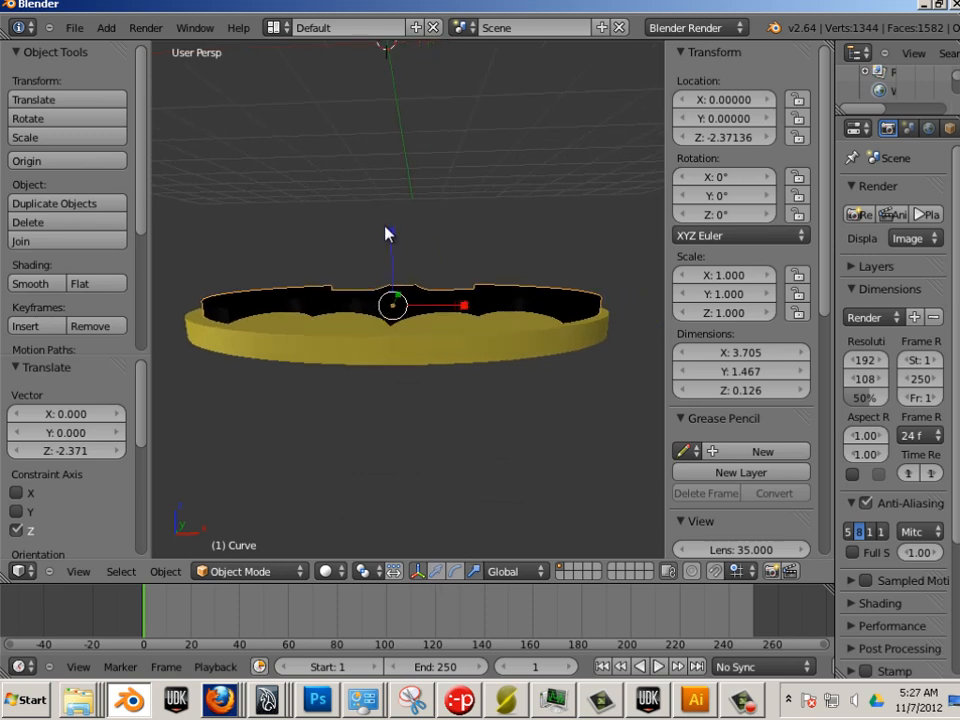
drag(388, 233, 388, 197)
key(a)
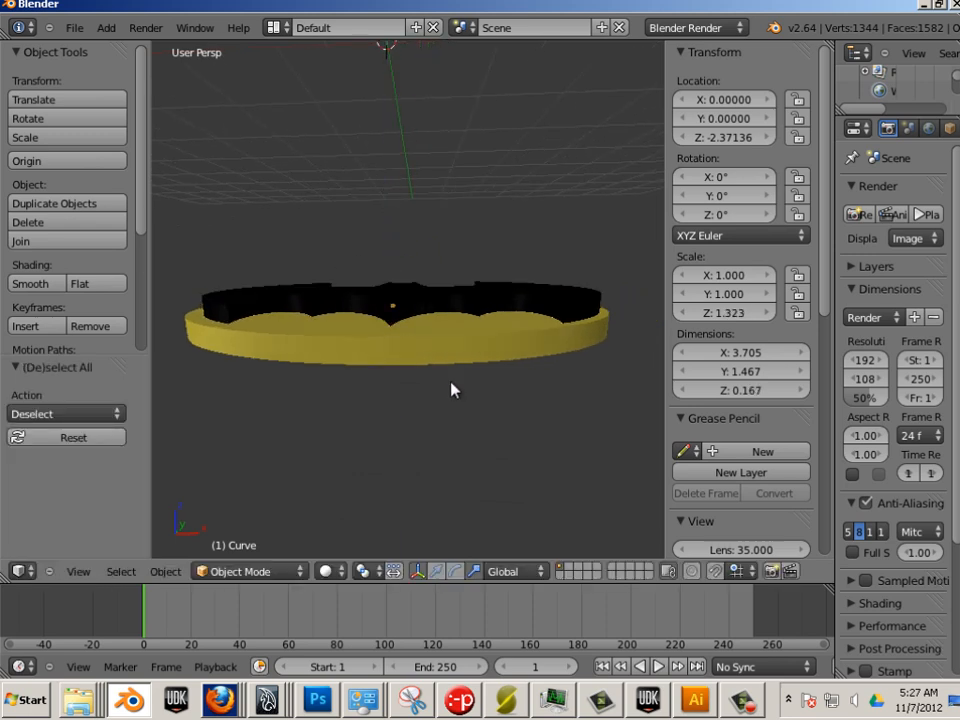
Step: Select both the bat and the yellow oval base and join them into a single object
middle_drag(451, 389, 390, 381)
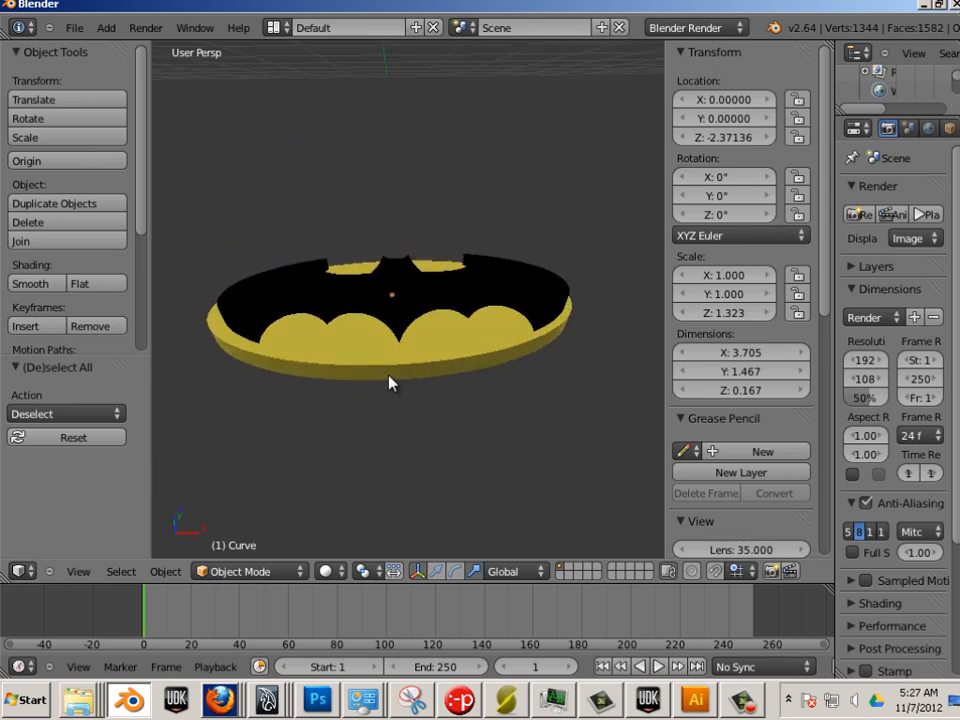
right_click(421, 341)
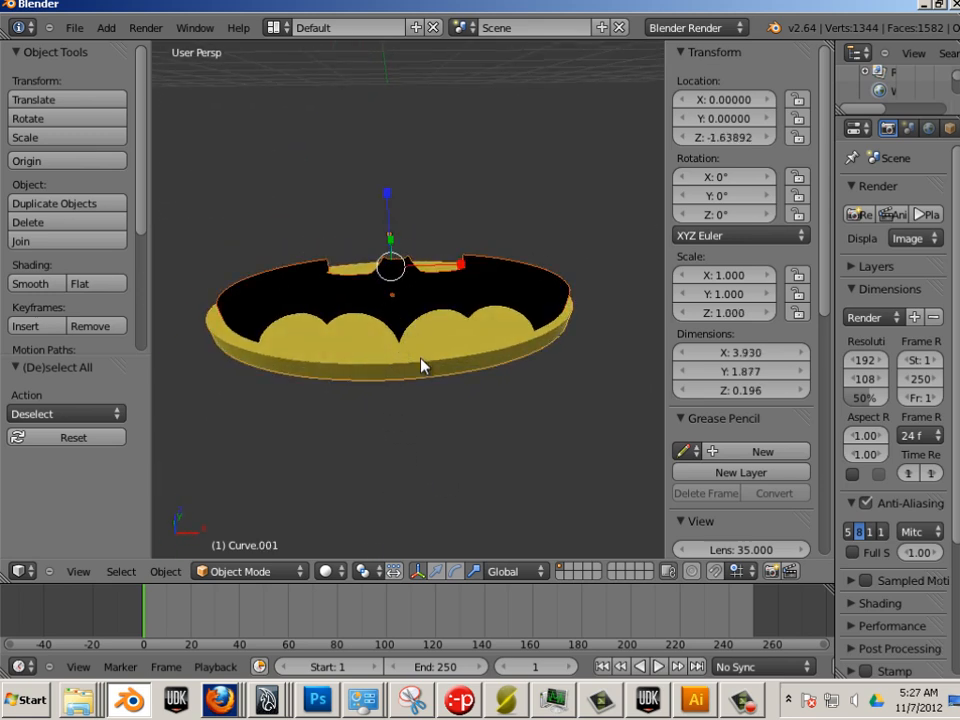
key(a)
right_click(418, 311)
right_click(423, 366)
click(166, 571)
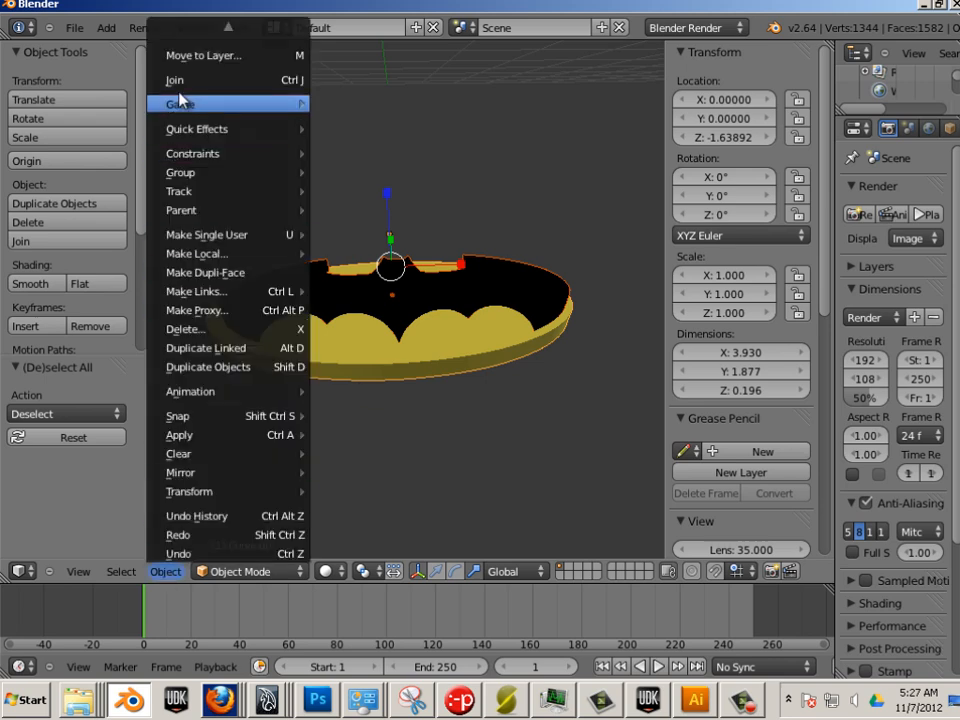
click(178, 84)
Step: Examine the contact line between the bat and the oval base up close in an orthographic right view with wireframe display
middle_drag(392, 452, 383, 424)
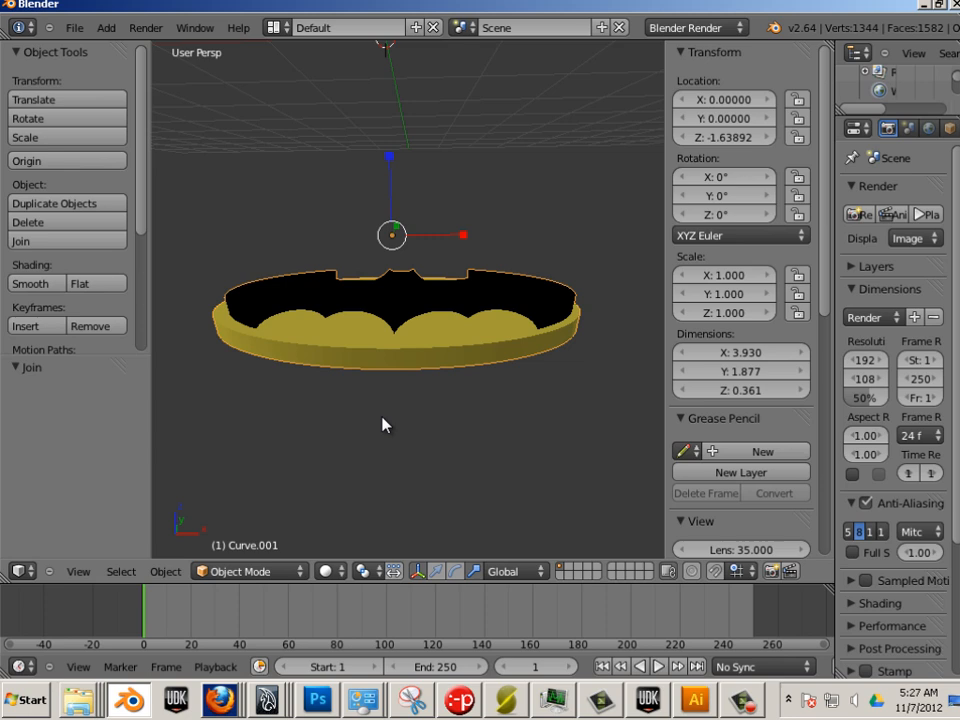
key(KP_3)
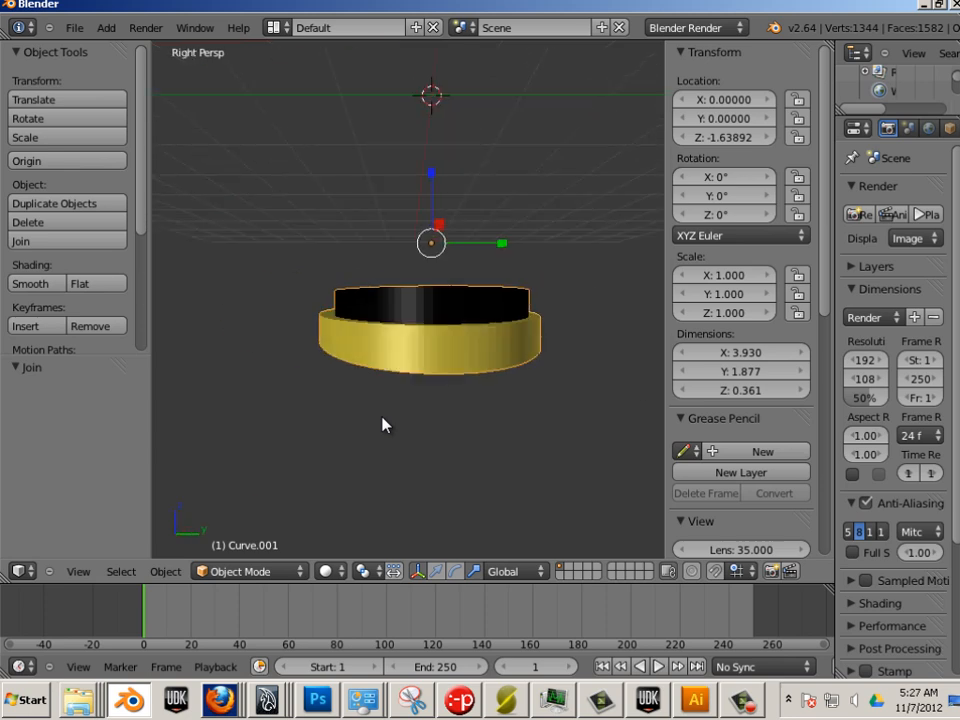
key(KP_5)
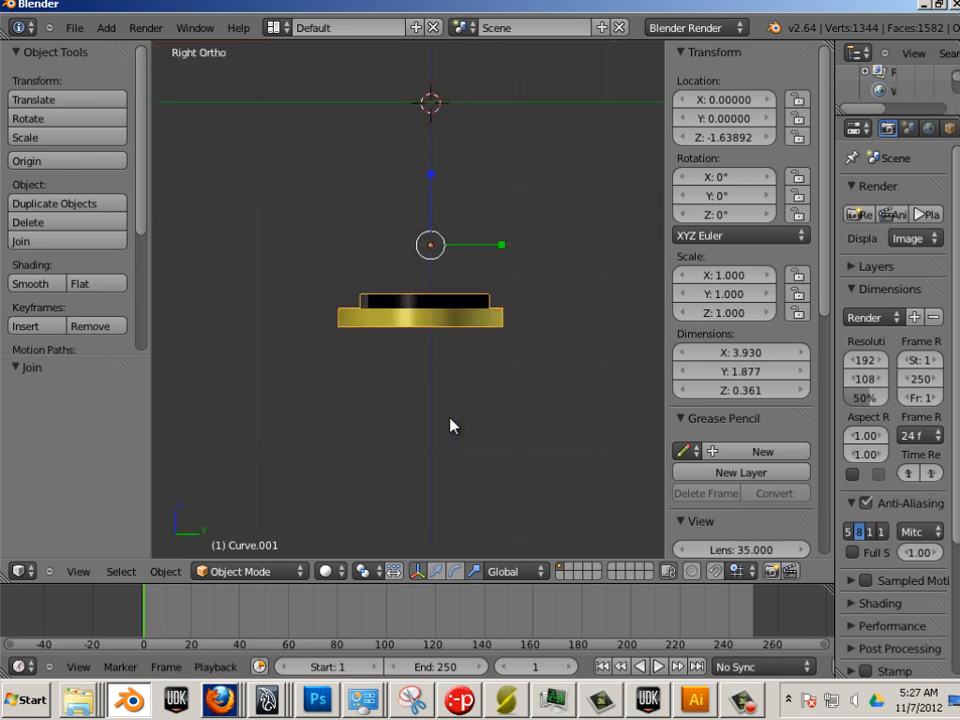
scroll(427, 460, up, 2)
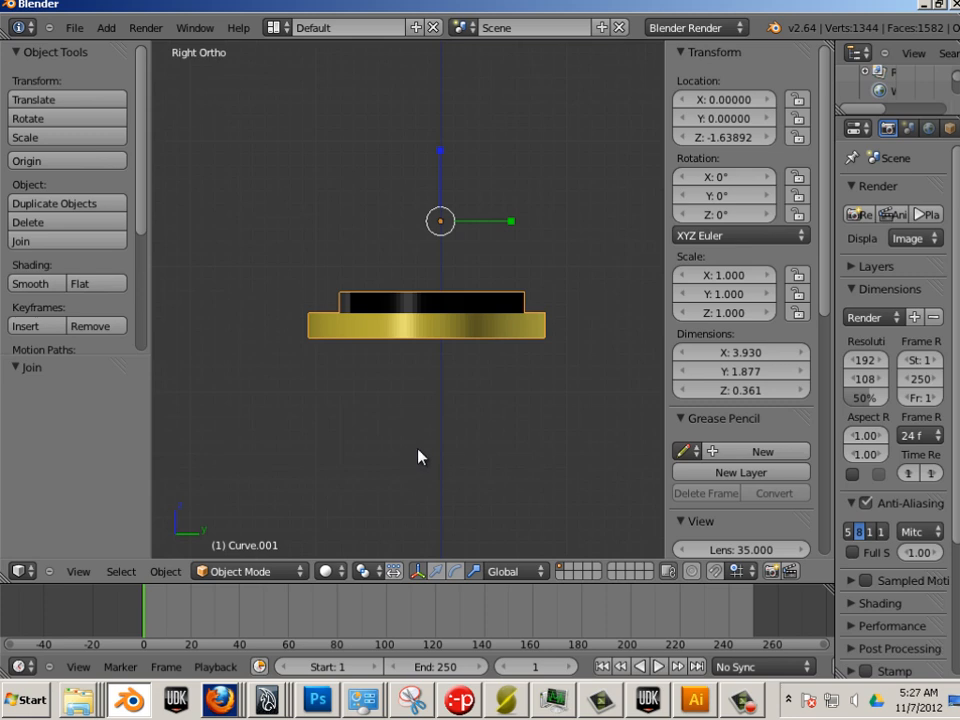
key(z)
scroll(426, 424, up, 1)
shift+middle_drag(420, 418, 468, 454)
scroll(407, 377, up, 5)
scroll(375, 388, up, 2)
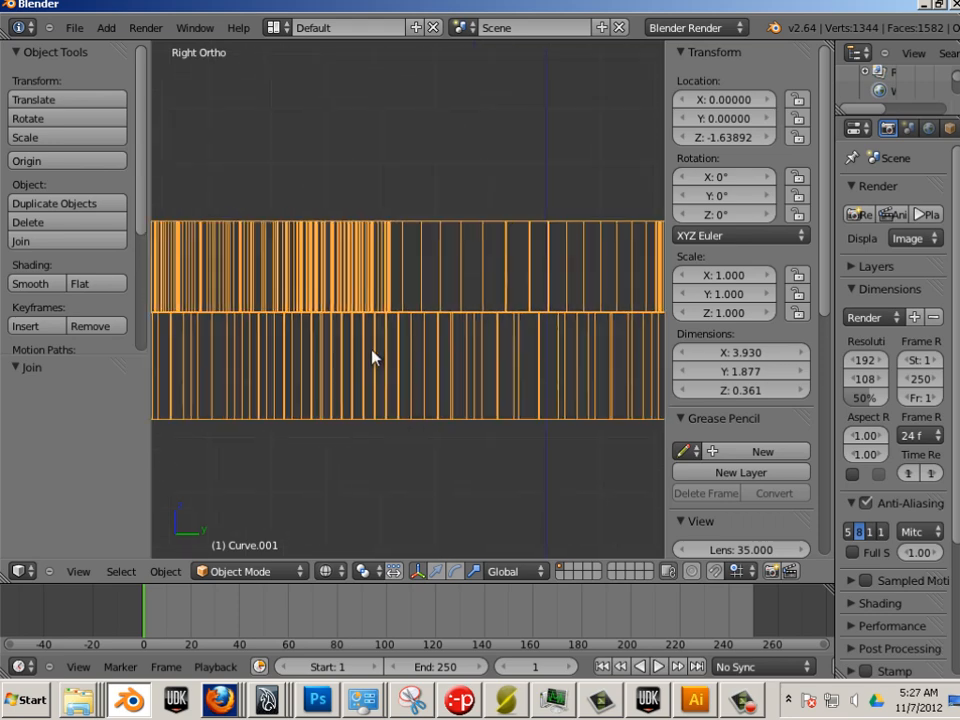
shift+middle_drag(373, 358, 489, 364)
scroll(290, 330, up, 2)
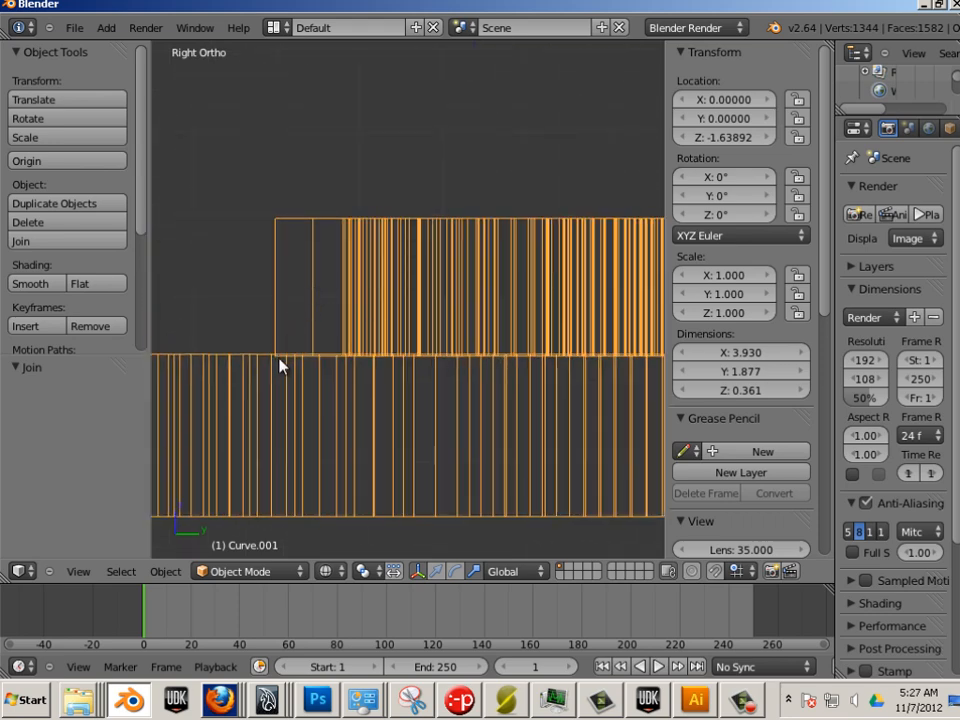
scroll(272, 380, up, 2)
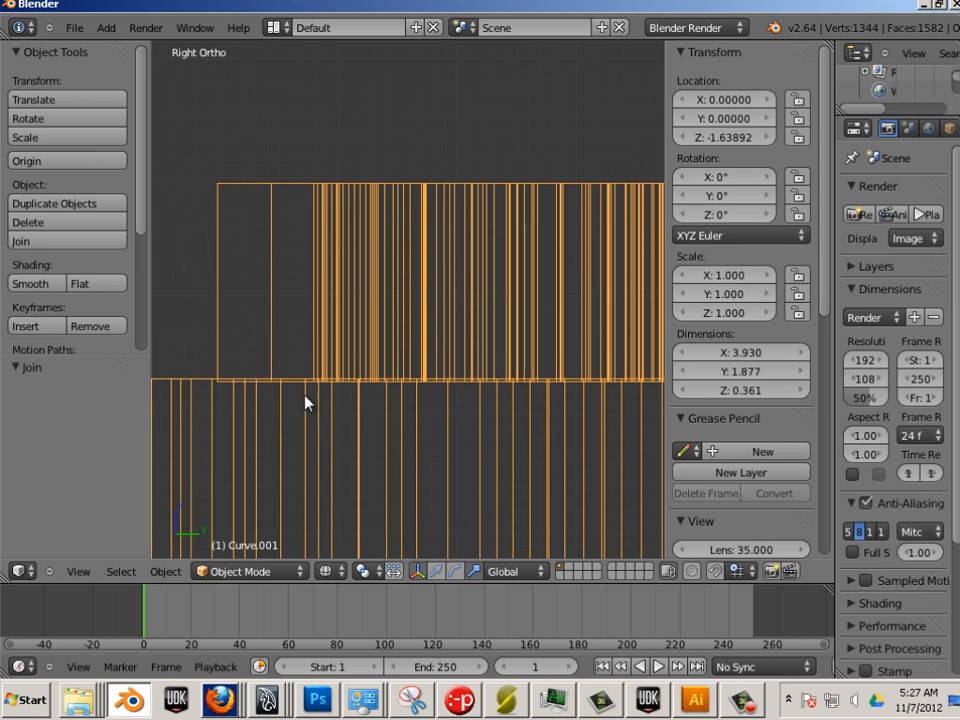
Step: Select all linked geometry of the bat part in Edit Mode, leaving the oval base unselected
key(Tab)
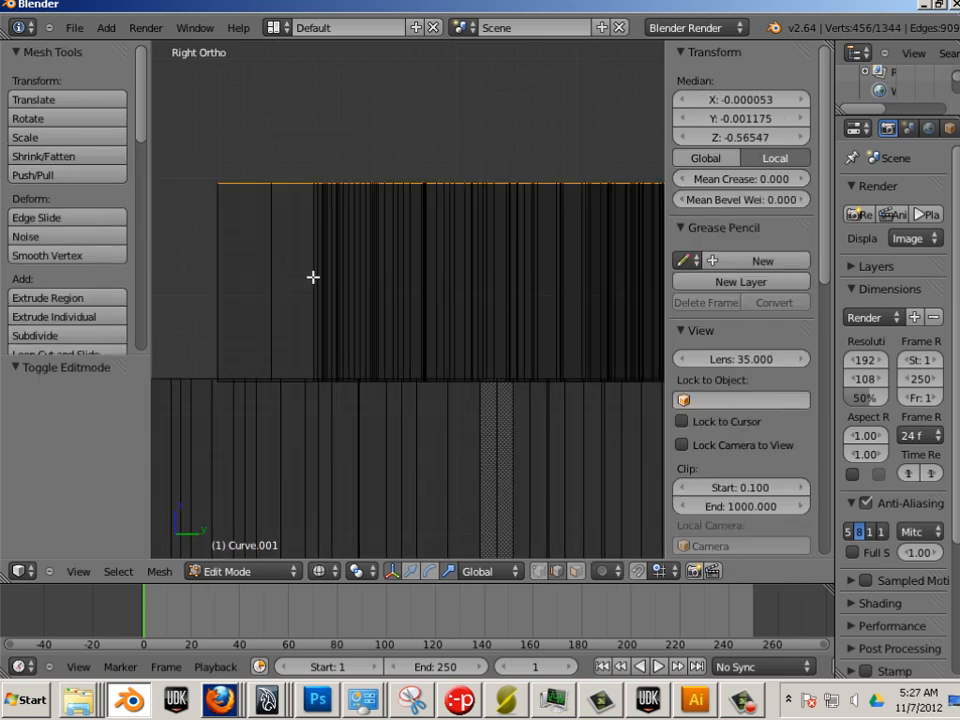
right_click(306, 262)
right_click(366, 216)
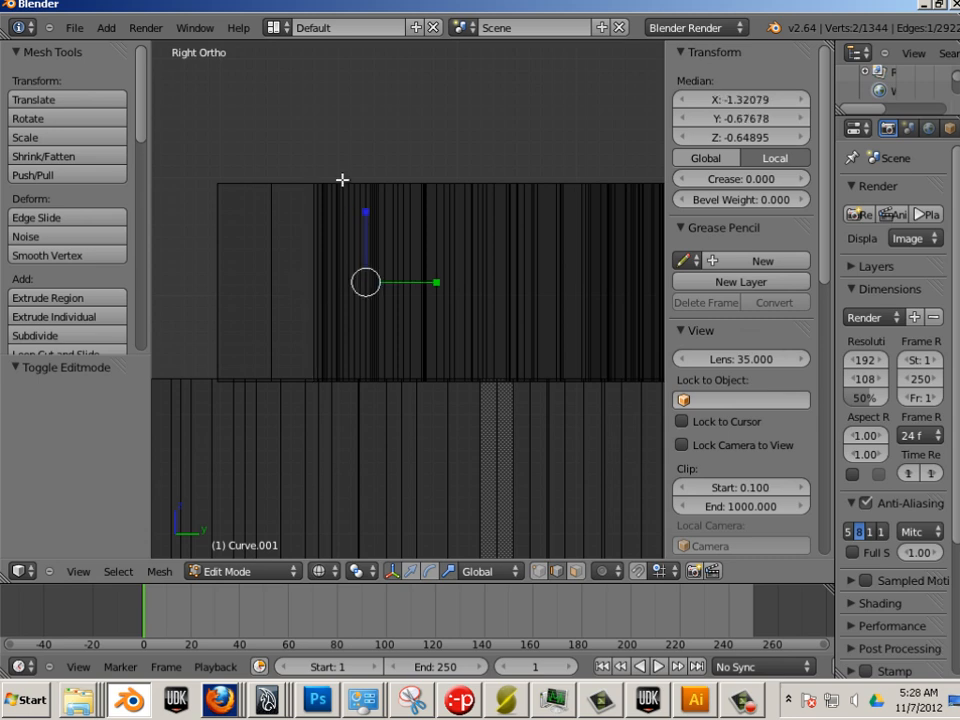
right_click(329, 183)
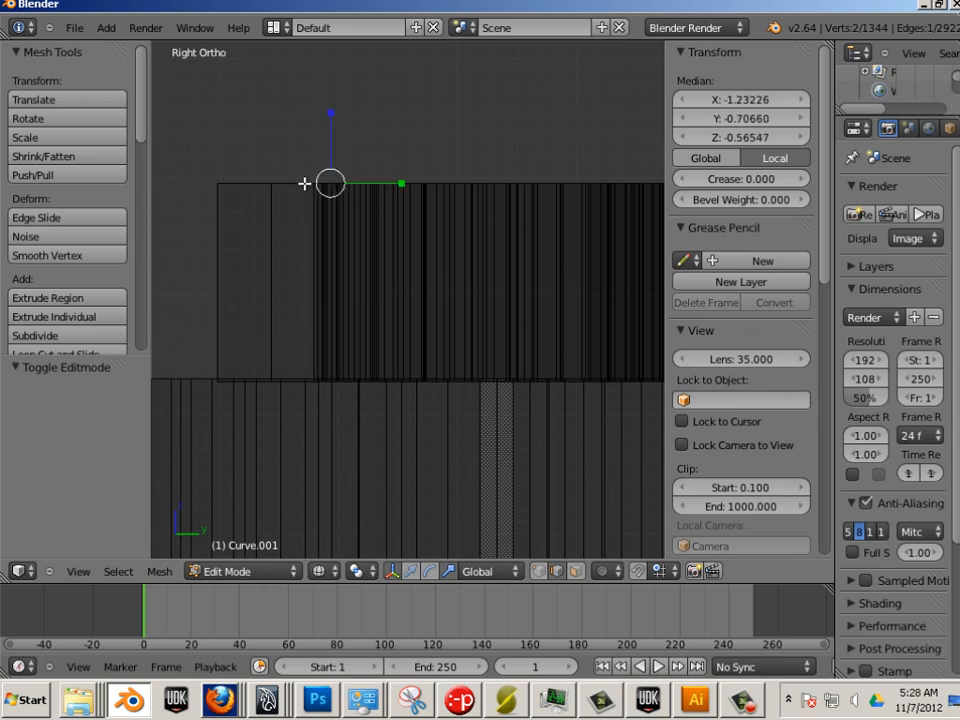
key(l)
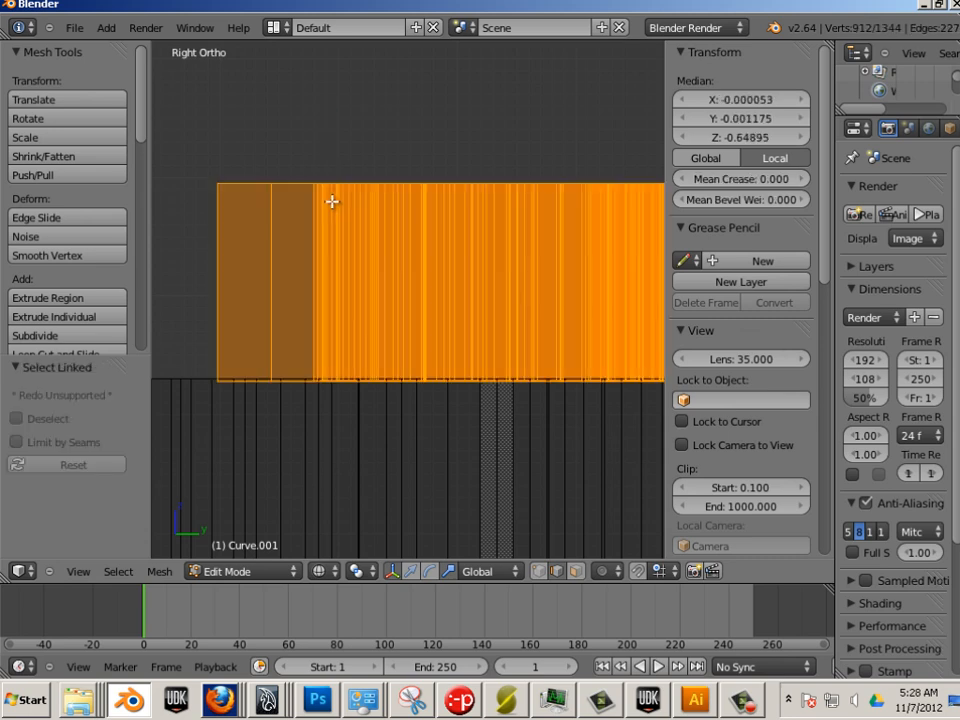
Step: Move the selected bat geometry about 0.006 units down along Z into the oval base
scroll(381, 215, down, 3)
shift+middle_drag(466, 260, 195, 273)
ctrl+middle_drag(195, 273, 420, 283)
key(w)
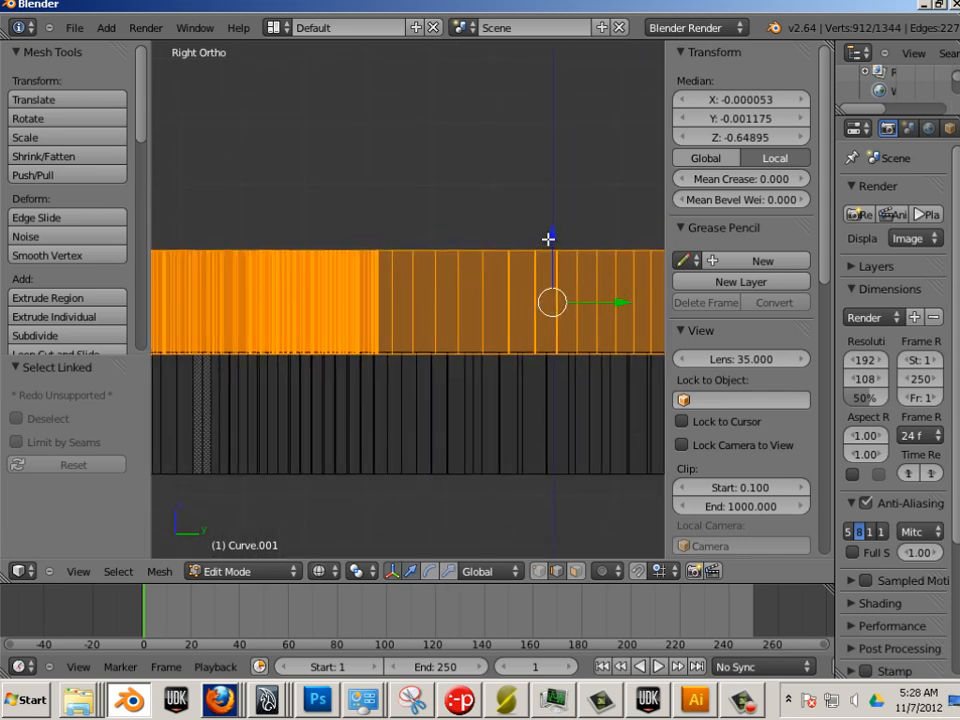
drag(551, 238, 544, 242)
middle_drag(529, 341, 492, 410)
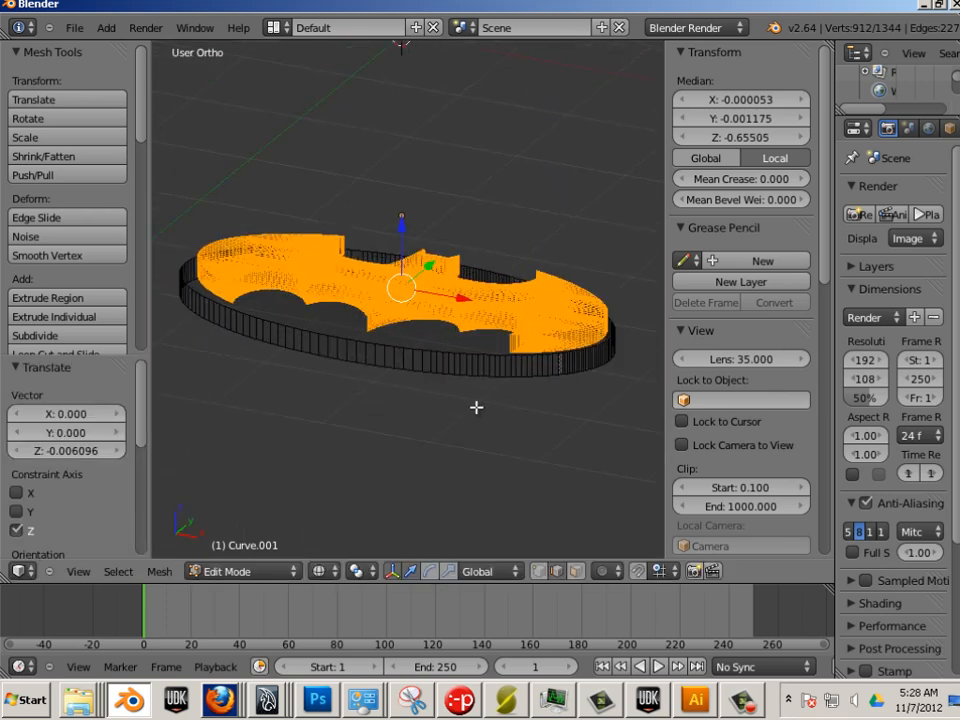
Step: Scale the joined logo up uniformly in Object Mode to about 16.1 times, making it about 63 units wide
key(Tab)
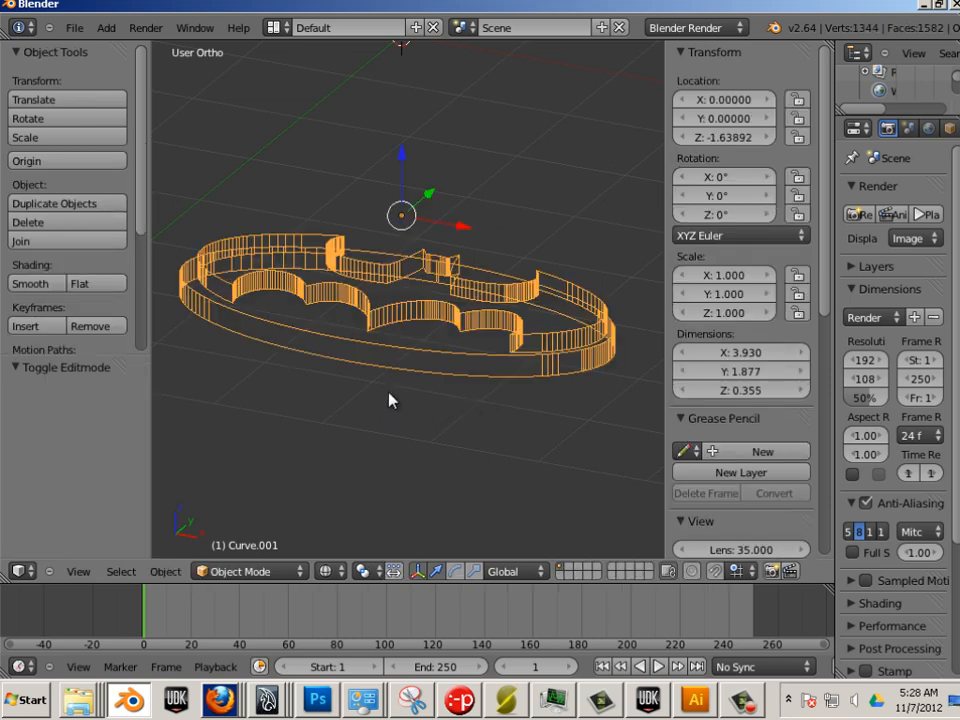
middle_drag(390, 400, 460, 388)
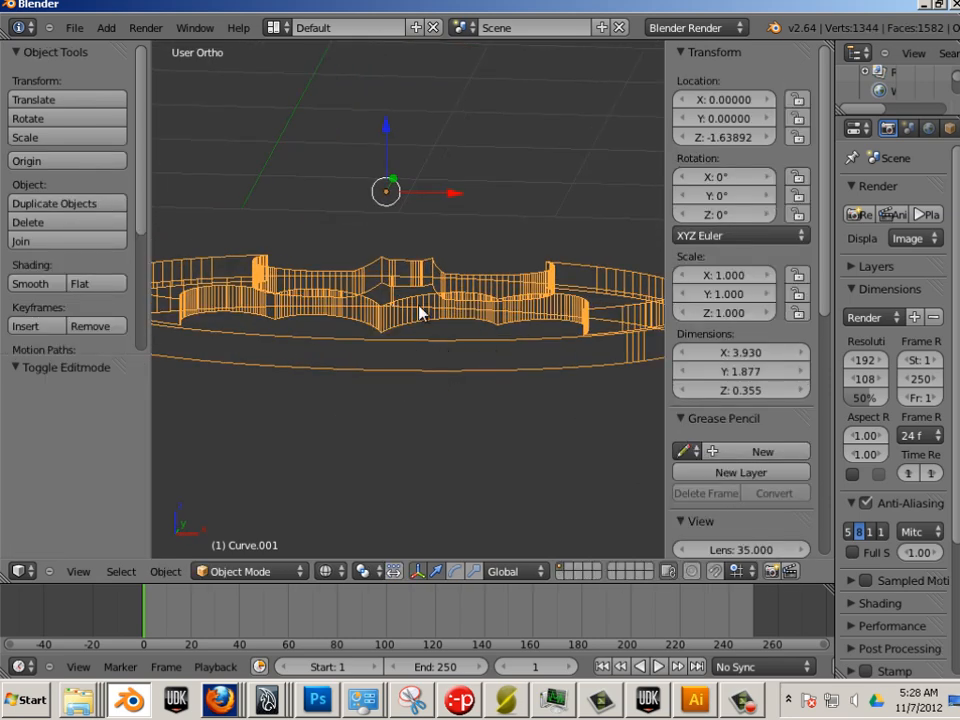
click(744, 365)
click(541, 393)
key(r)
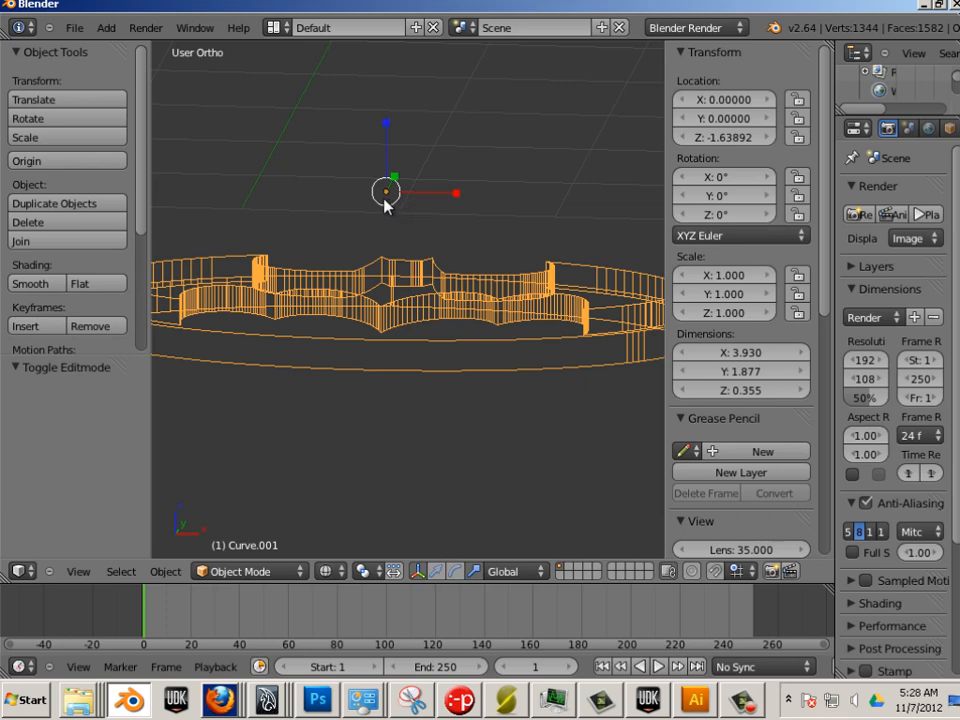
drag(385, 207, 448, 315)
scroll(390, 221, down, 4)
scroll(448, 315, down, 4)
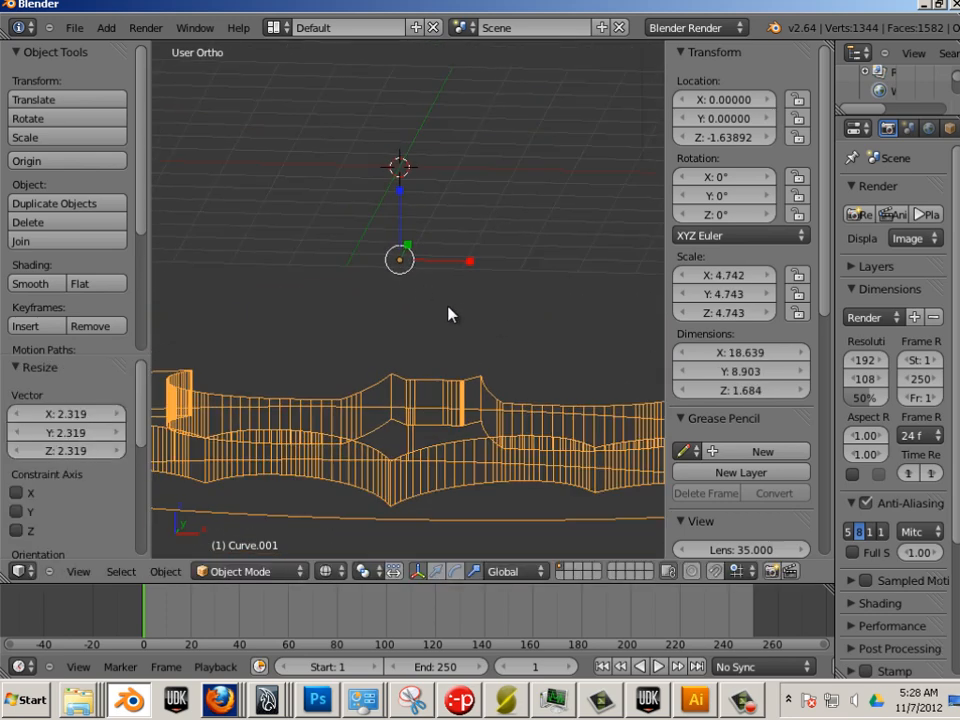
middle_drag(395, 285, 414, 216)
drag(414, 216, 473, 268)
scroll(369, 240, down, 5)
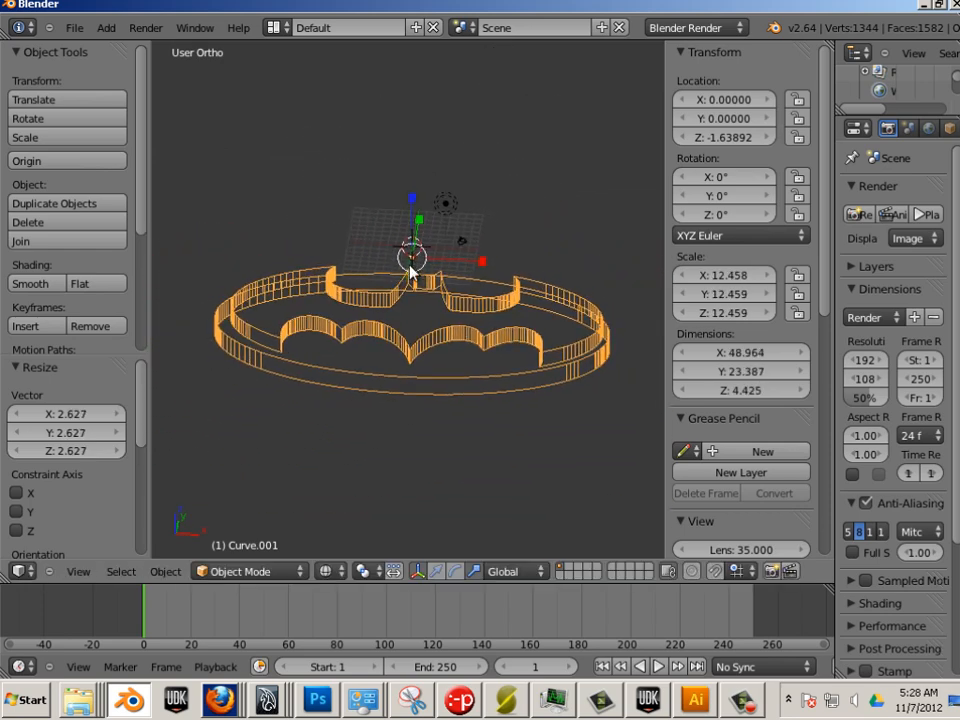
drag(407, 272, 420, 274)
key(a)
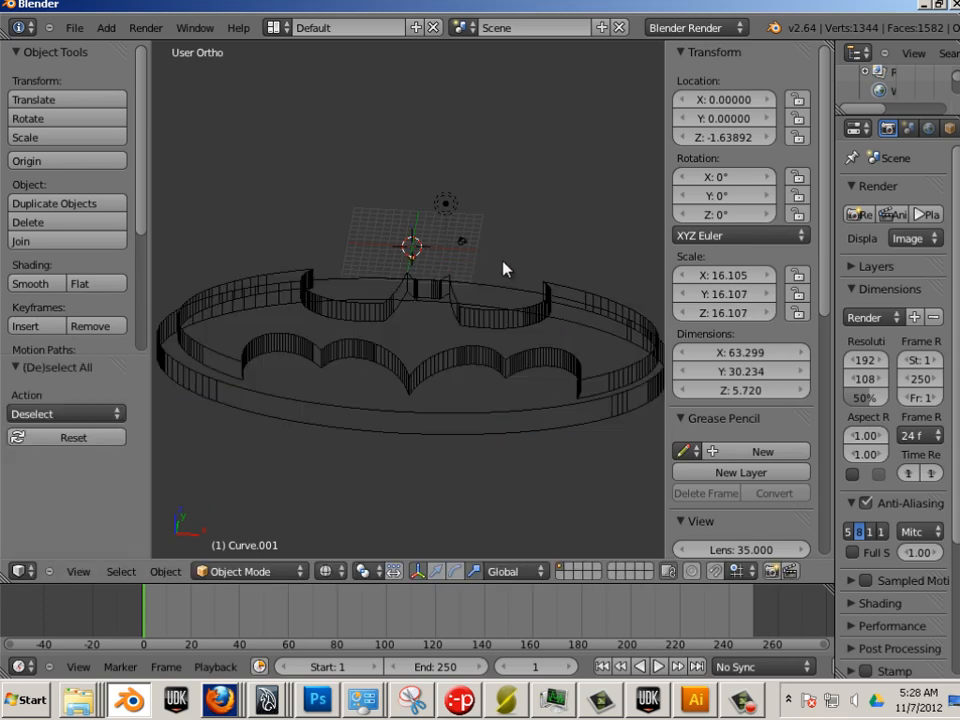
Step: Set the logo's origin to the centre of its geometry
middle_drag(506, 268, 500, 337)
right_click(435, 362)
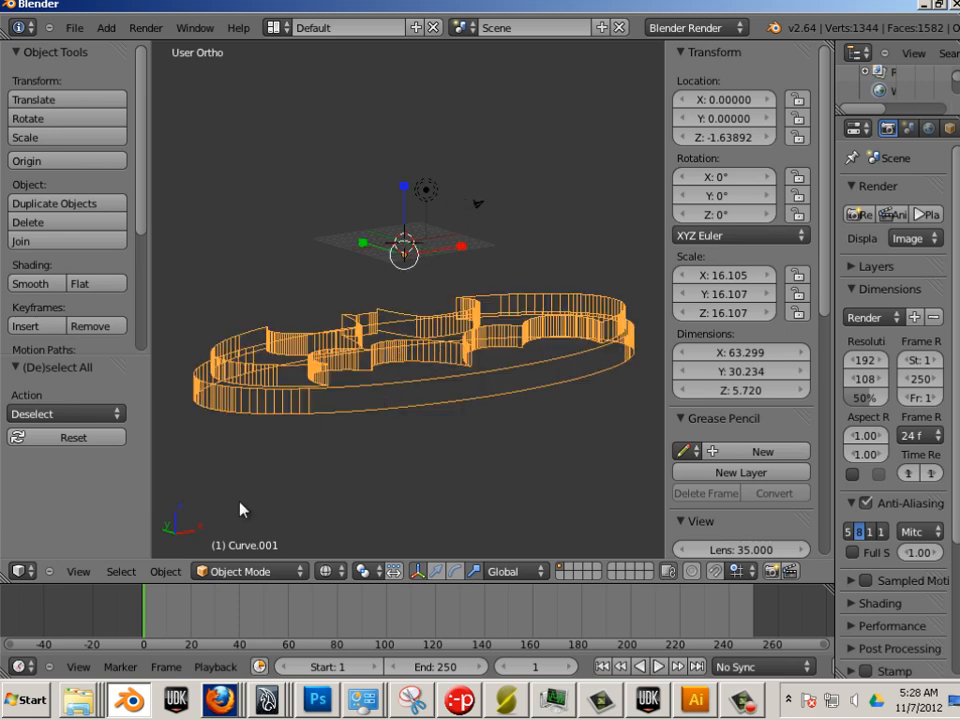
click(166, 571)
mouse_move(205, 493)
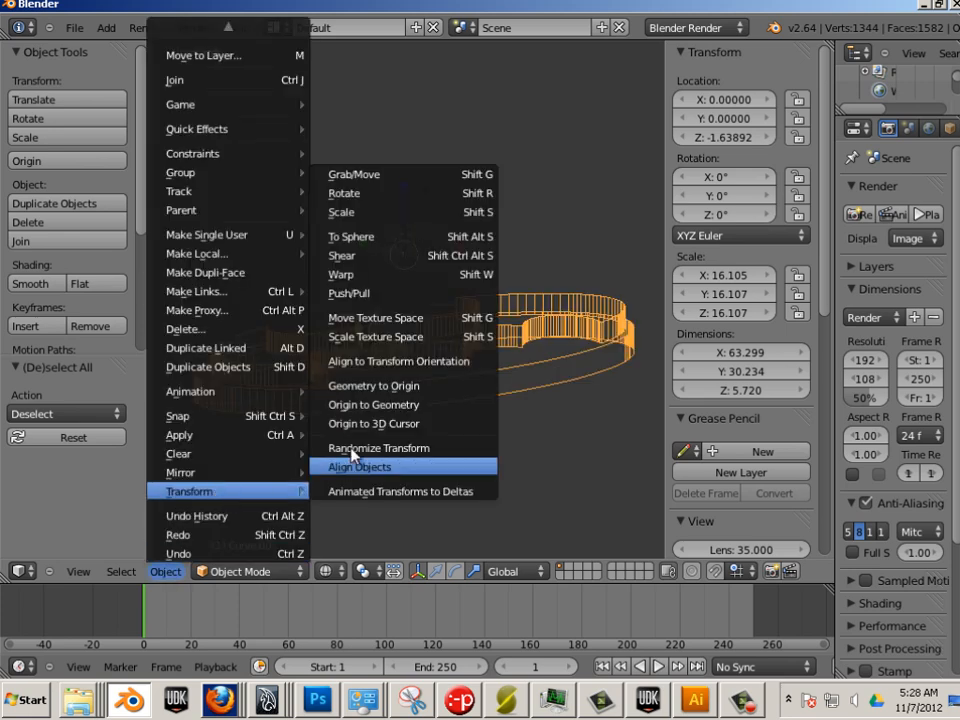
click(369, 405)
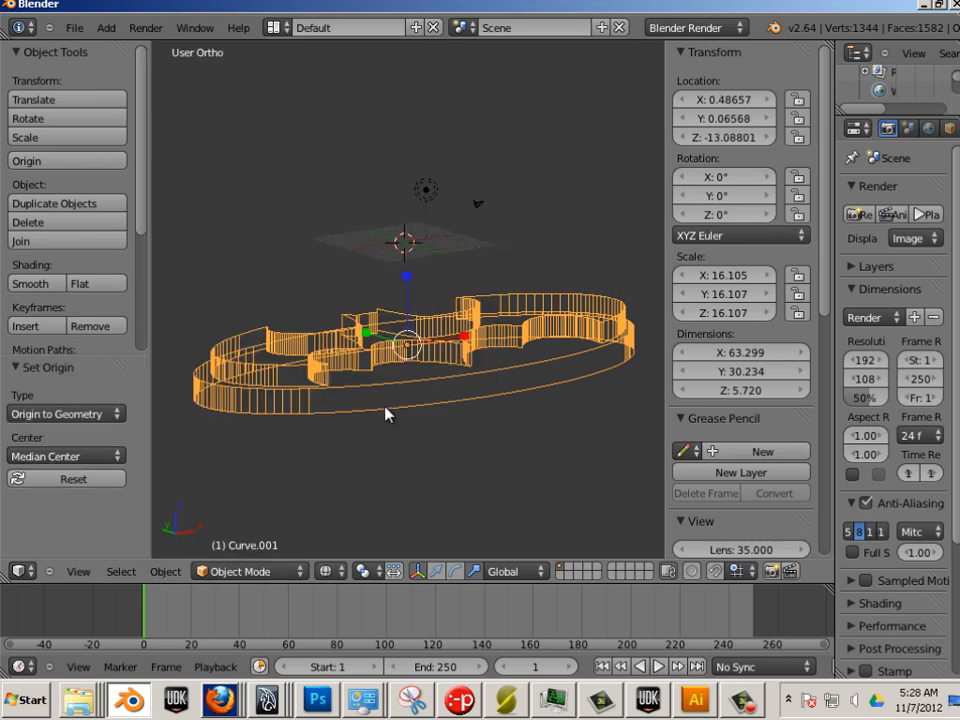
Step: Move the logo up along Z to about 4.83, so that it sits above the grid floor
drag(406, 278, 428, 135)
key(a)
shift+middle_drag(464, 306, 399, 384)
scroll(405, 376, up, 2)
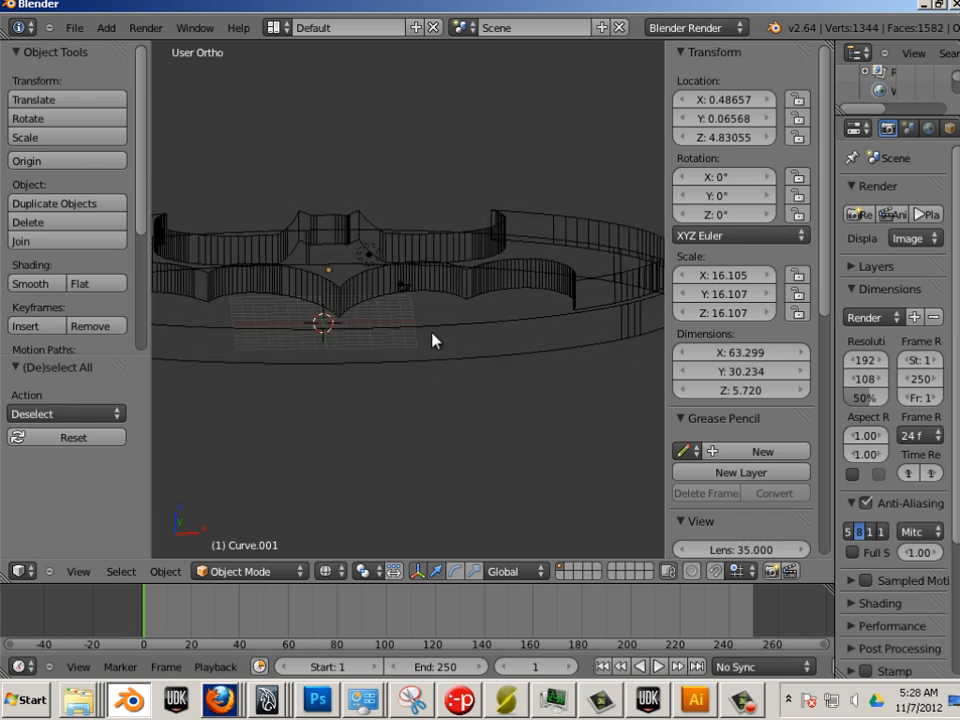
Step: In a right orthographic view, select only the bat's top vertices in Edit Mode and lower them about 0.44 units along Z
right_click(433, 334)
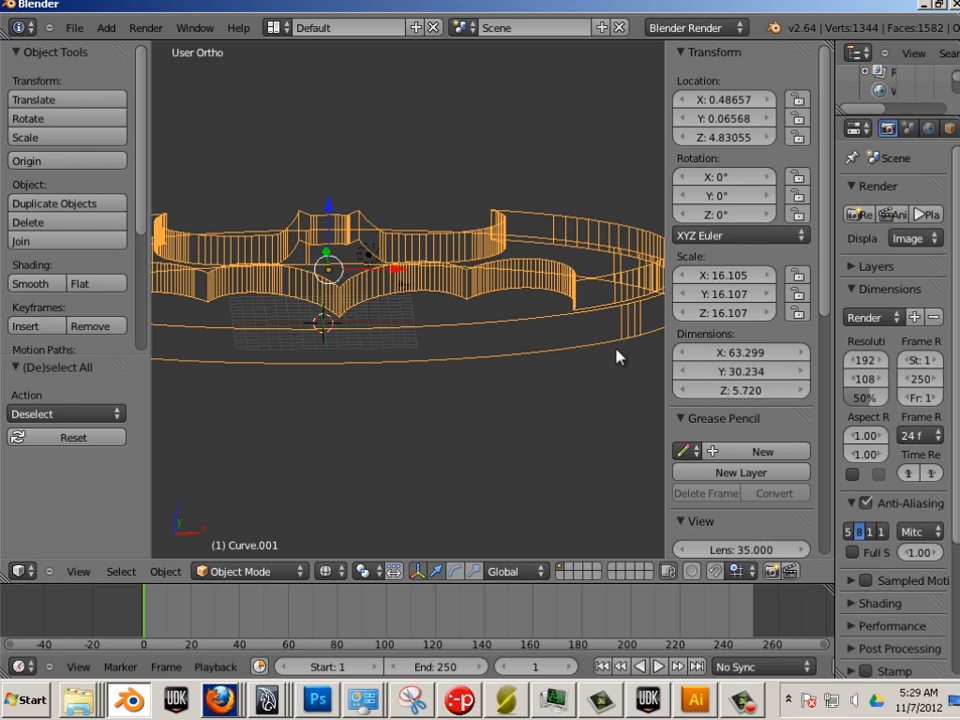
key(KP_3)
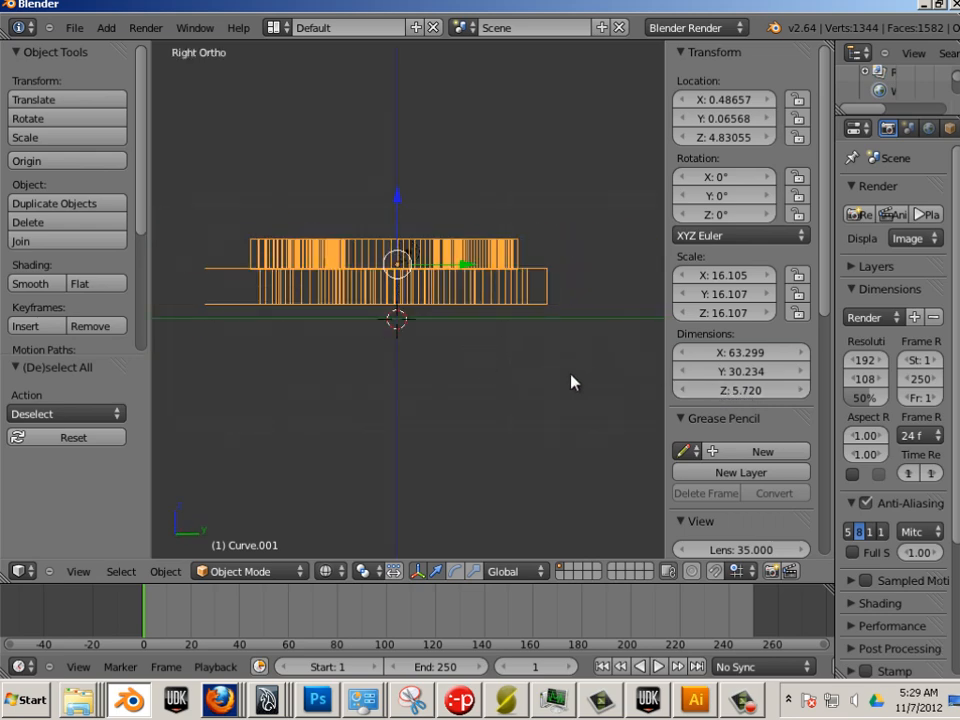
shift+middle_drag(416, 363, 459, 317)
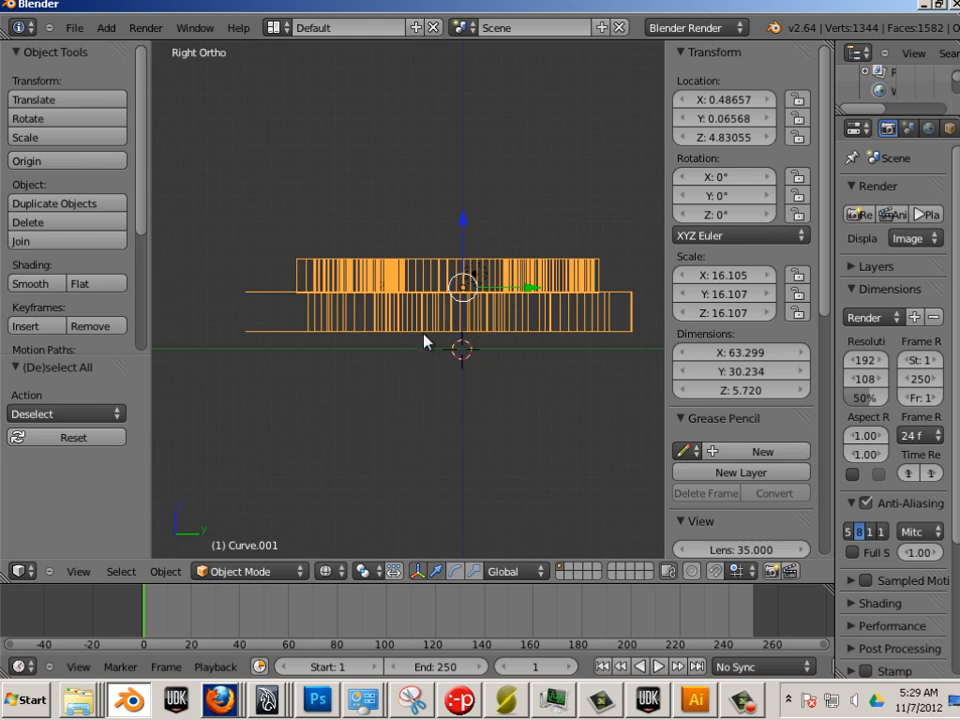
key(Tab)
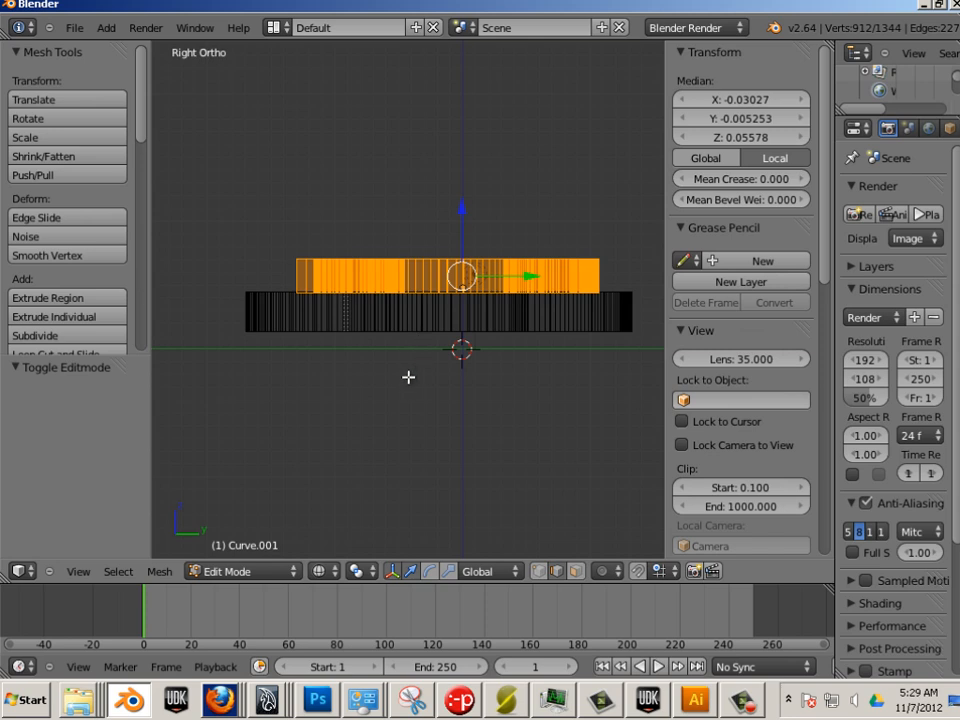
right_click(408, 377)
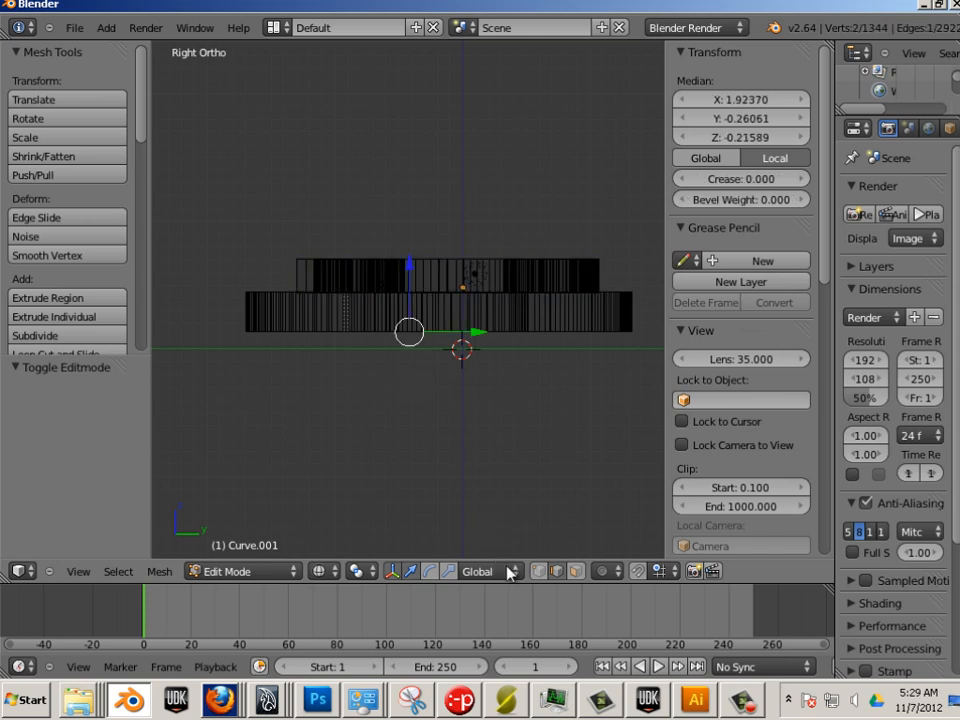
click(538, 571)
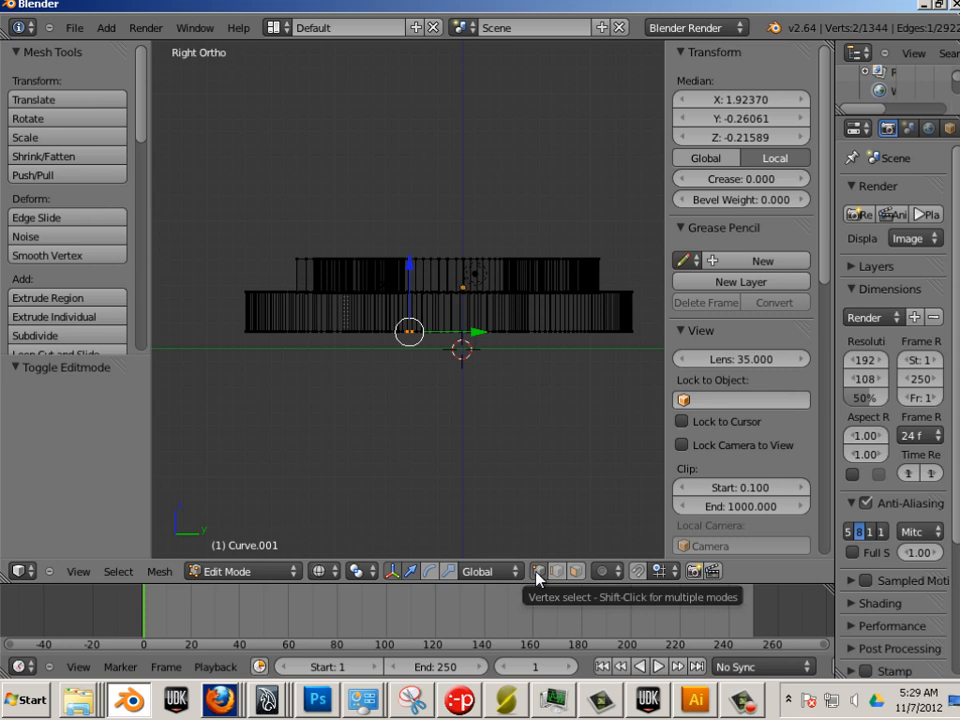
key(b)
drag(221, 212, 634, 268)
drag(459, 195, 459, 201)
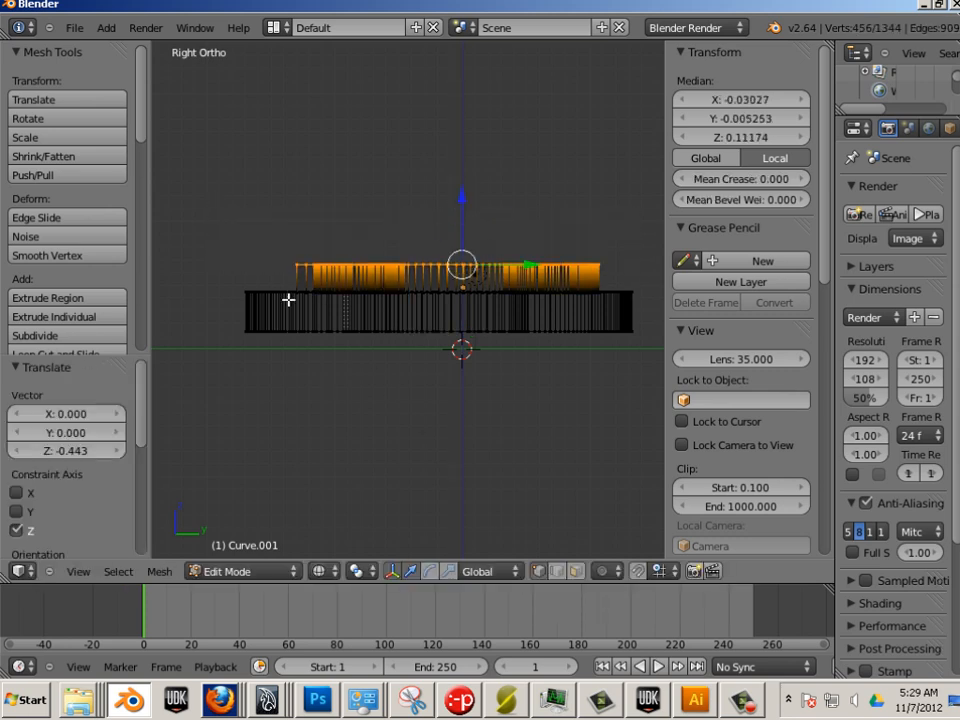
Step: Raise the bottom vertices of the oval base along Z until the whole logo is about 4.32 units thick, and return to Object Mode
drag(221, 321, 680, 384)
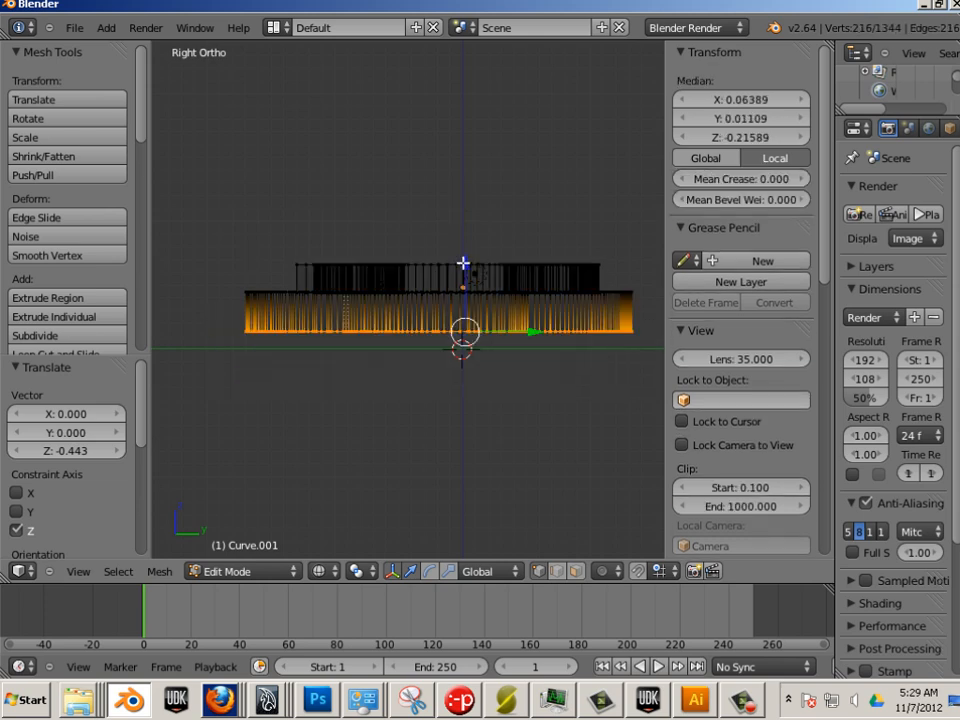
drag(463, 263, 468, 251)
key(Tab)
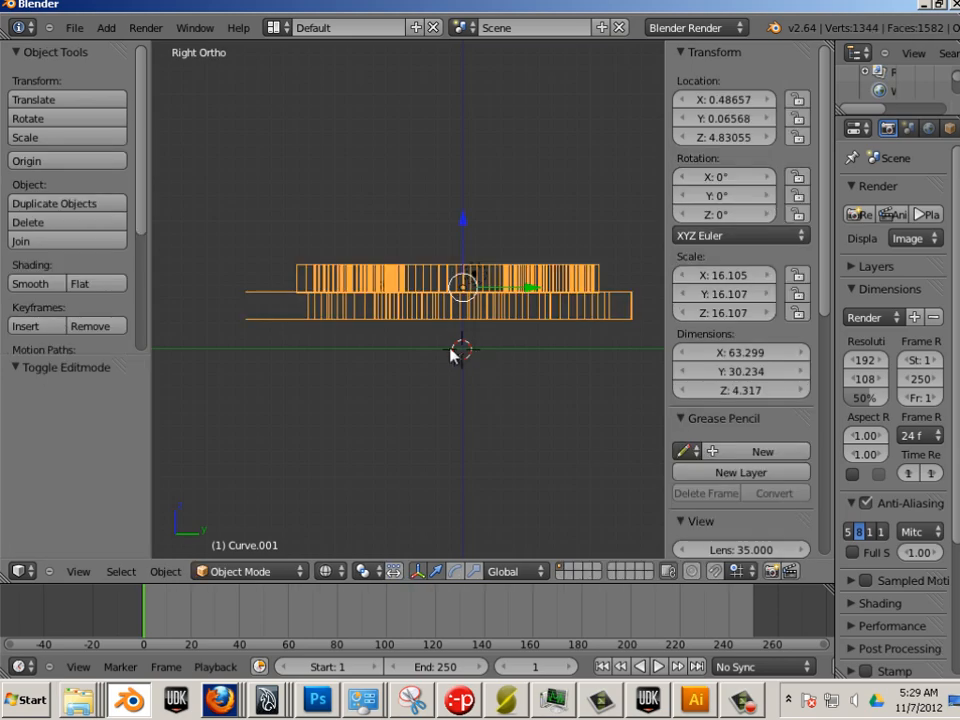
Step: Inspect the thinned logo from an angled view in solid shading
mouse_move(371, 369)
middle_down()
mouse_move(390, 371)
mouse_move(375, 358)
middle_up()
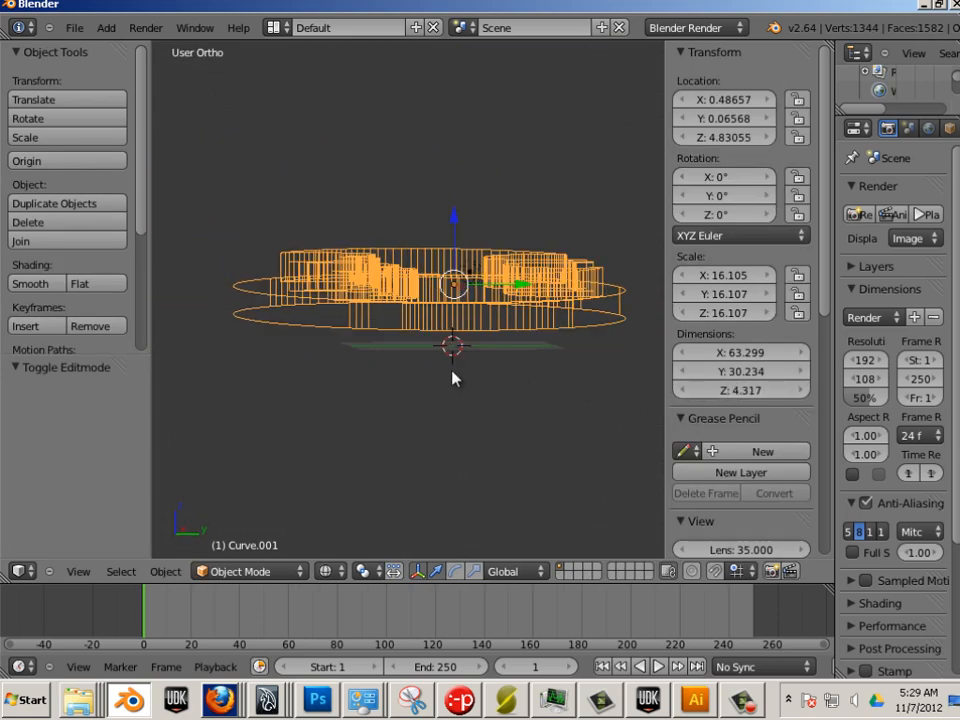
middle_drag(452, 377, 655, 405)
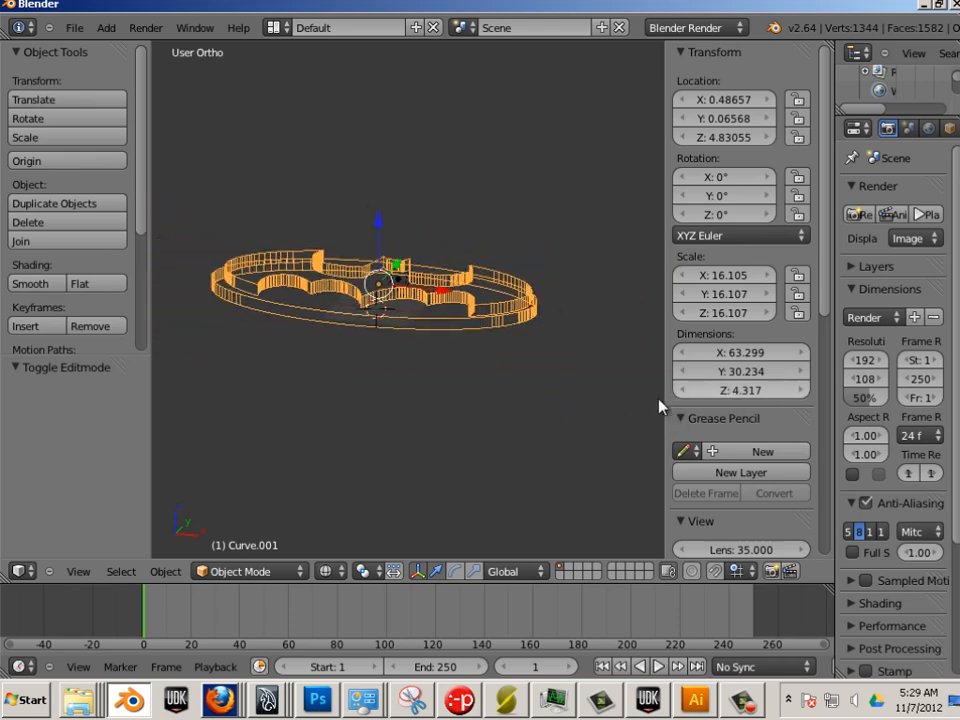
mouse_move(438, 352)
middle_down()
mouse_move(422, 354)
mouse_move(469, 396)
mouse_move(521, 418)
mouse_move(484, 336)
mouse_move(469, 463)
mouse_move(476, 334)
mouse_move(446, 405)
mouse_move(418, 333)
mouse_move(468, 360)
middle_up()
key(z)
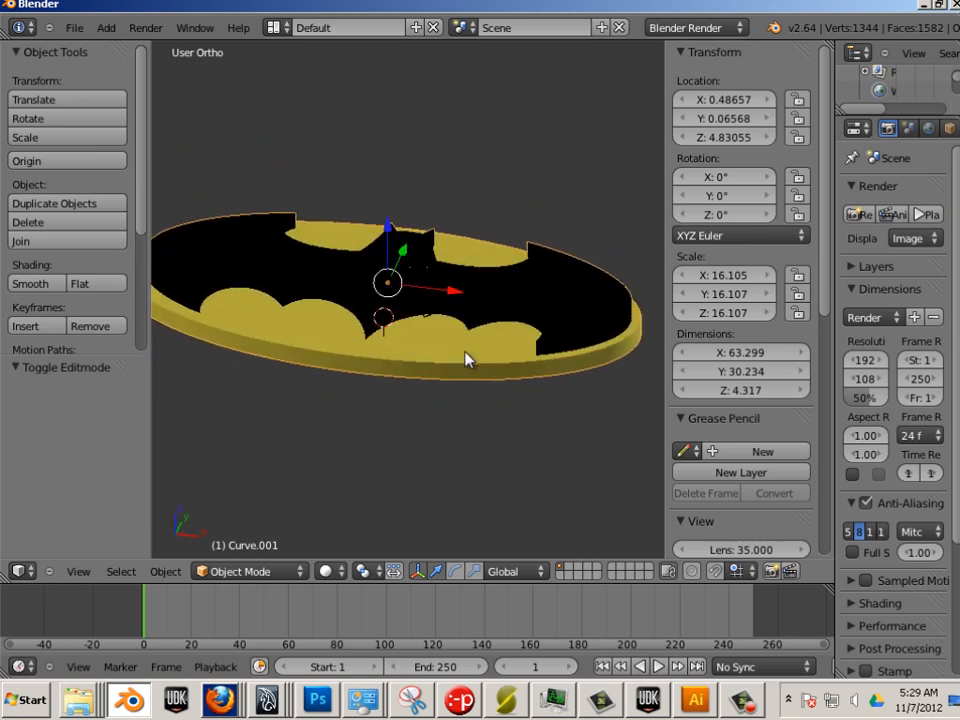
Step: Export the logo as an STL file named batman2 into the logos folder on the Desktop
click(74, 28)
mouse_move(130, 333)
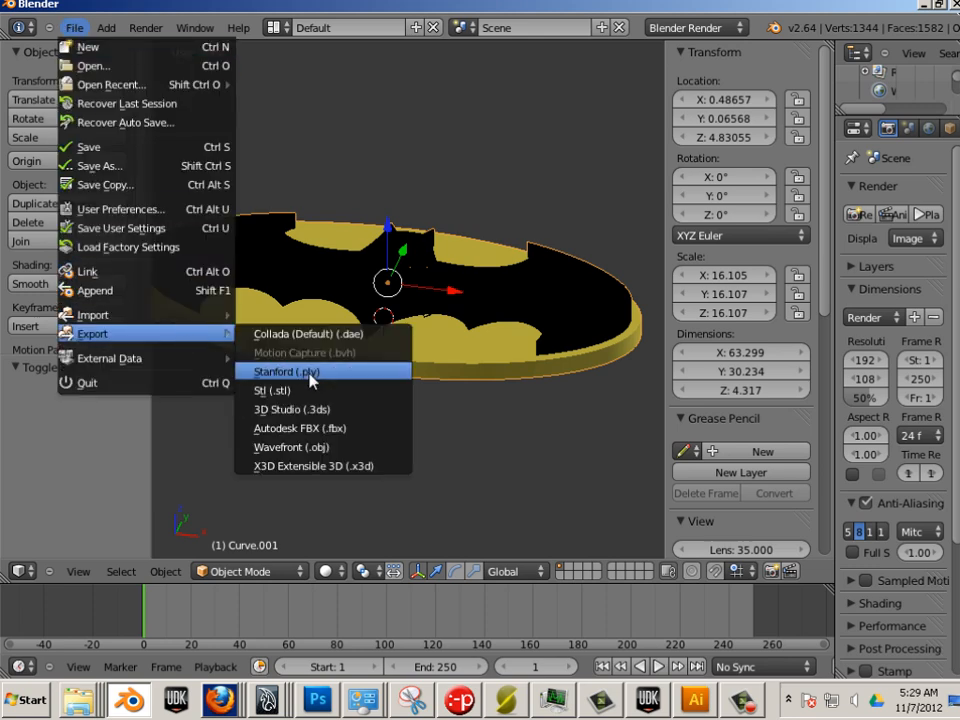
click(300, 390)
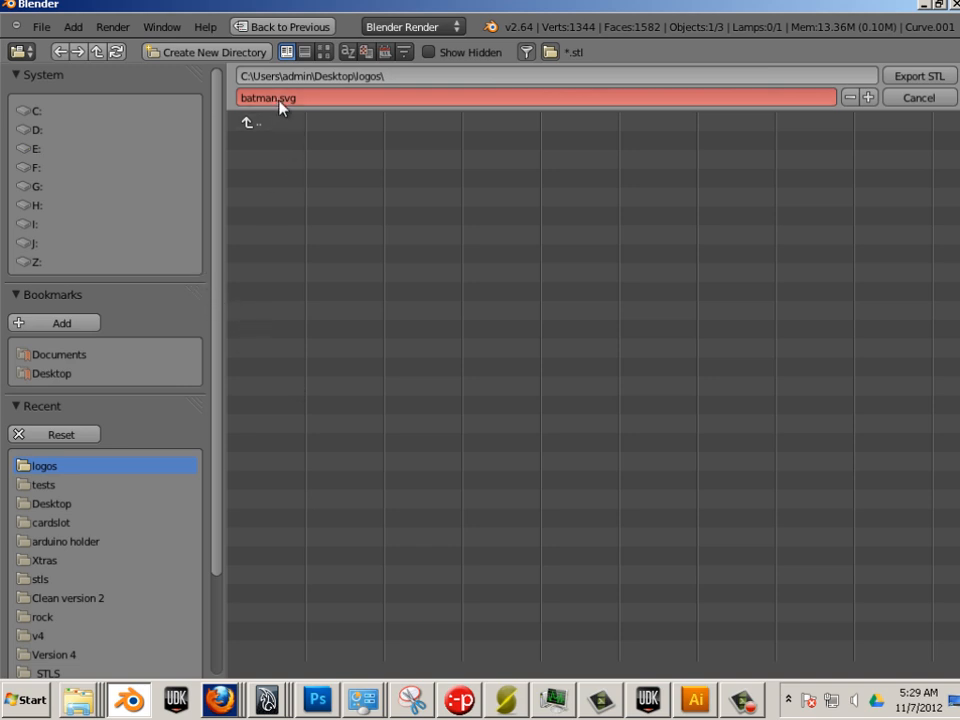
click(379, 98)
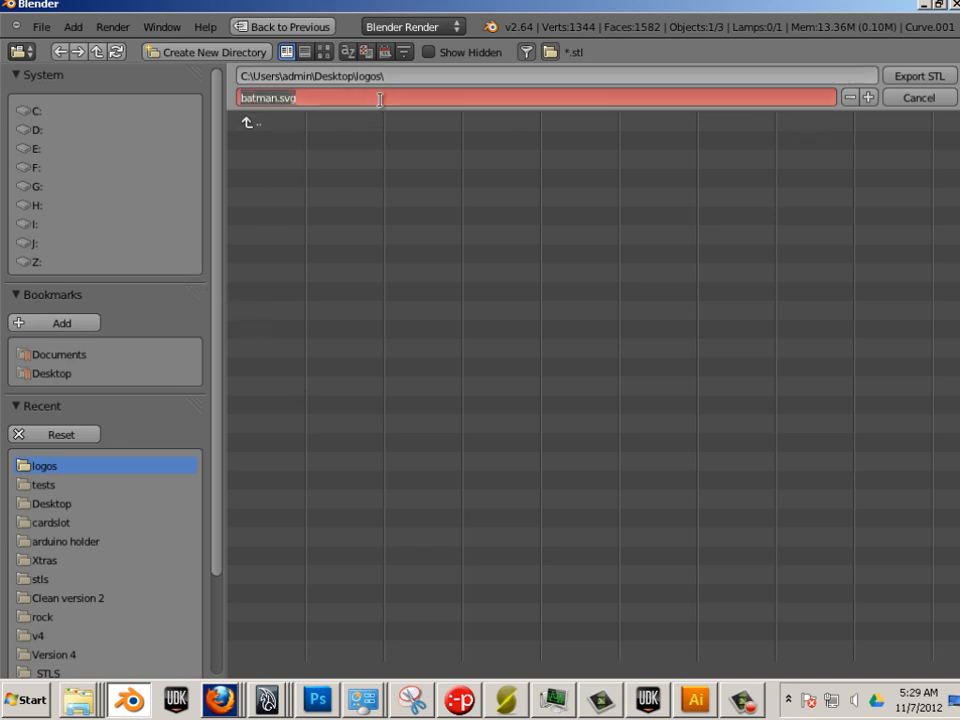
text(bat)
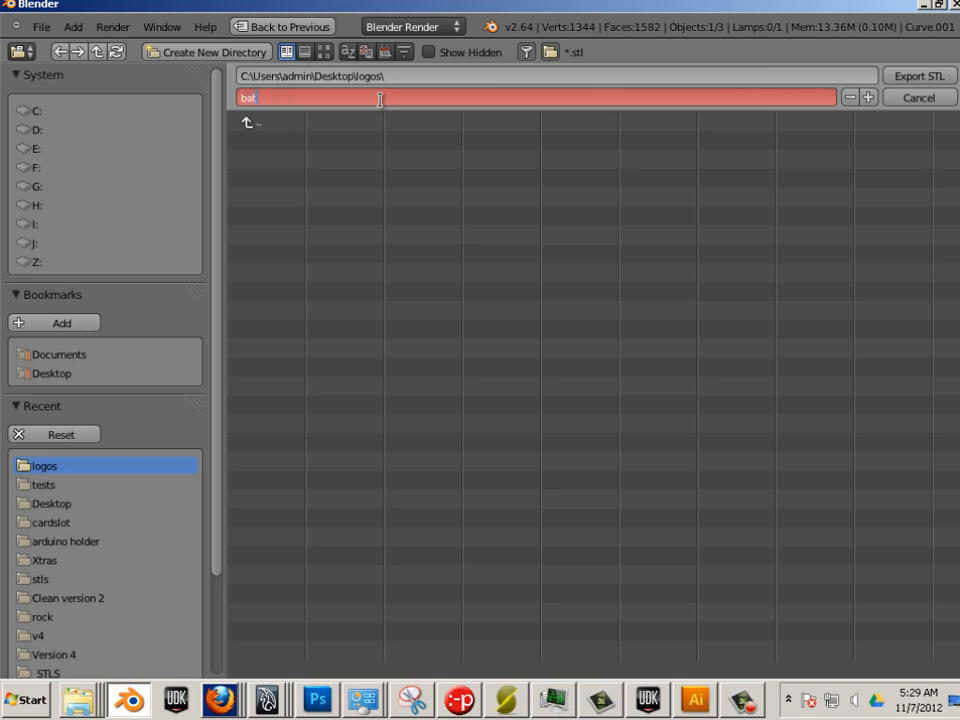
text(man2)
click(917, 78)
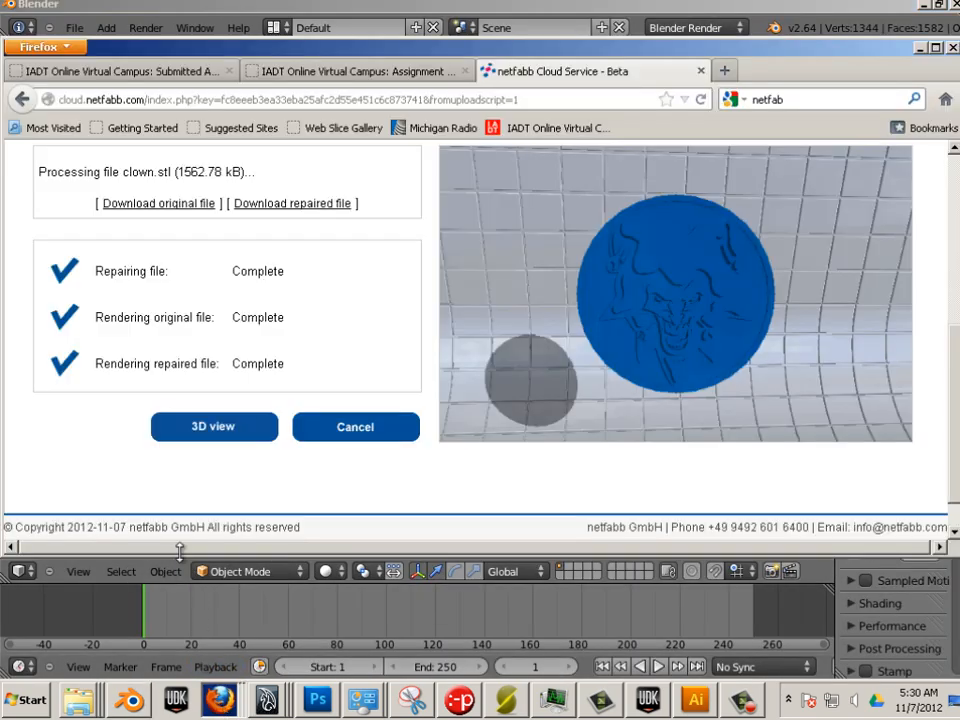
Step: Switch to Firefox, search the web for netfab and open the Netfabb website
click(810, 100)
text(netfab)
key(Return)
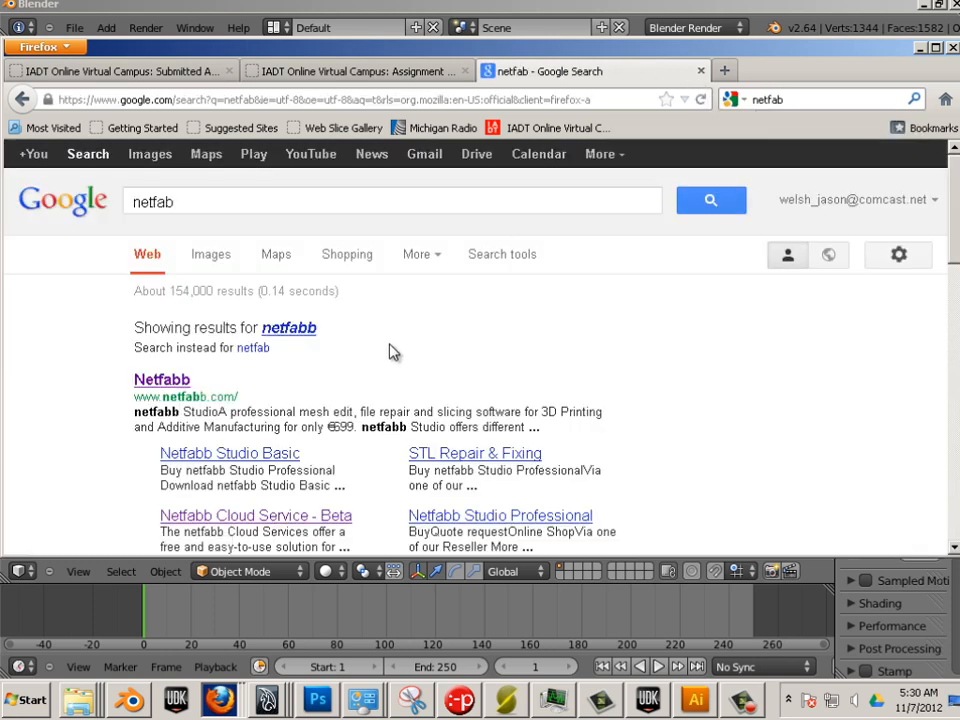
scroll(160, 365, down, 2)
scroll(160, 365, down, 2)
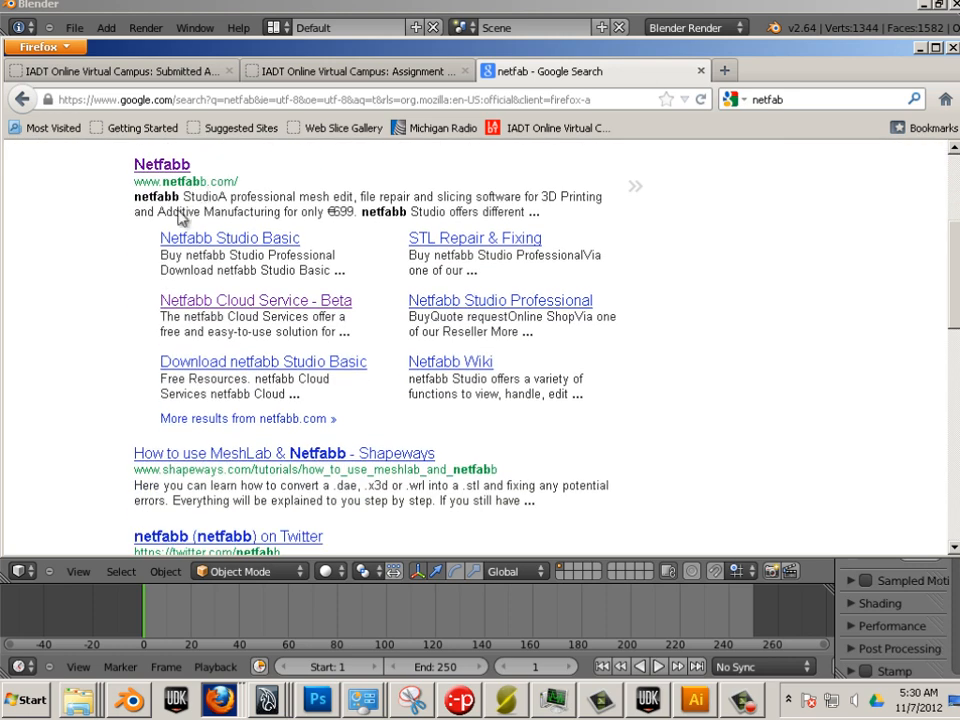
scroll(130, 320, up, 4)
click(164, 386)
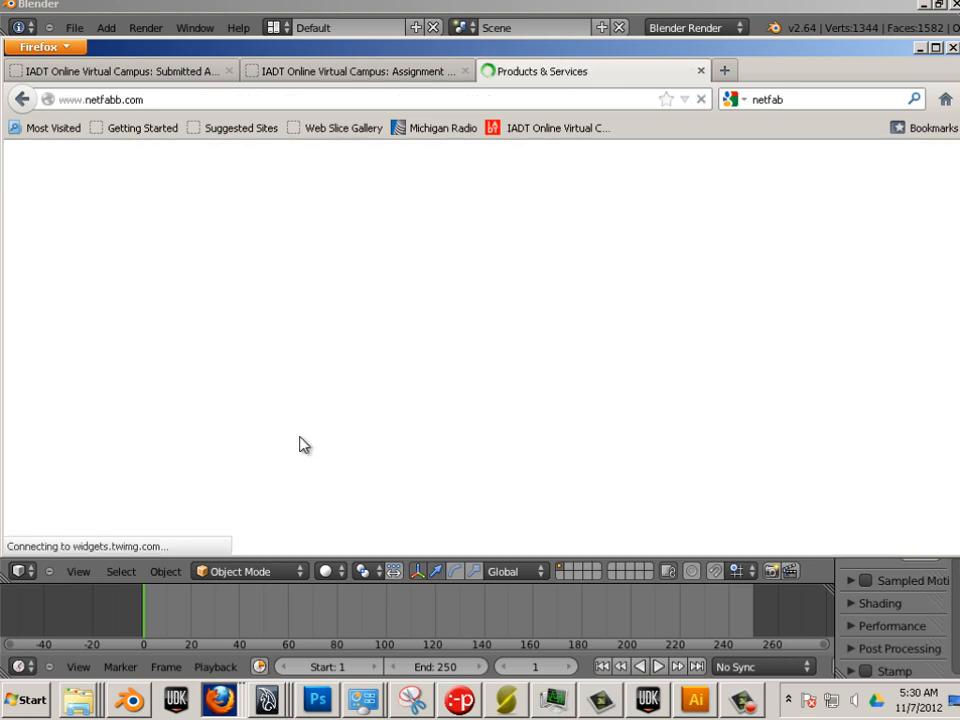
Step: Go to the netfabb Cloud Services page and find its STL upload form
scroll(294, 381, down, 2)
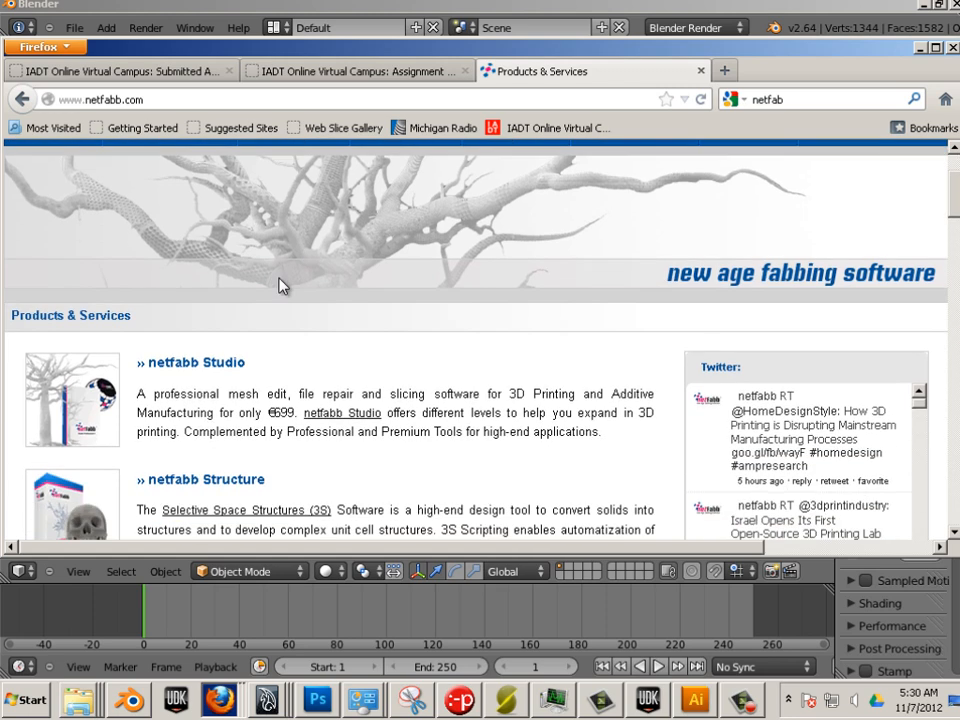
scroll(277, 305, up, 2)
mouse_move(428, 236)
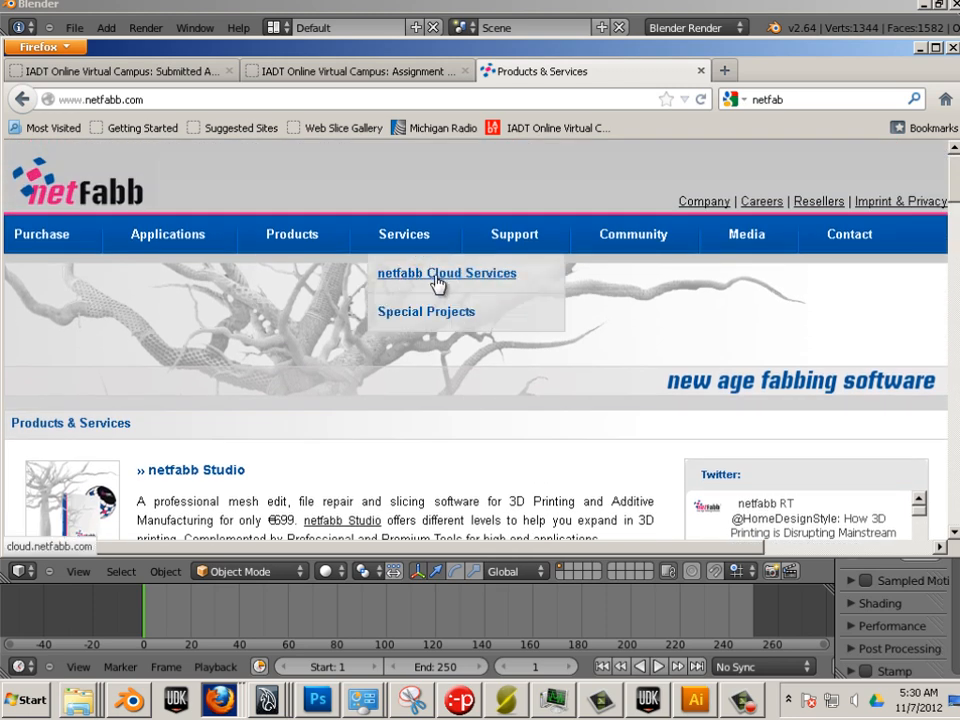
click(437, 284)
scroll(400, 318, down, 8)
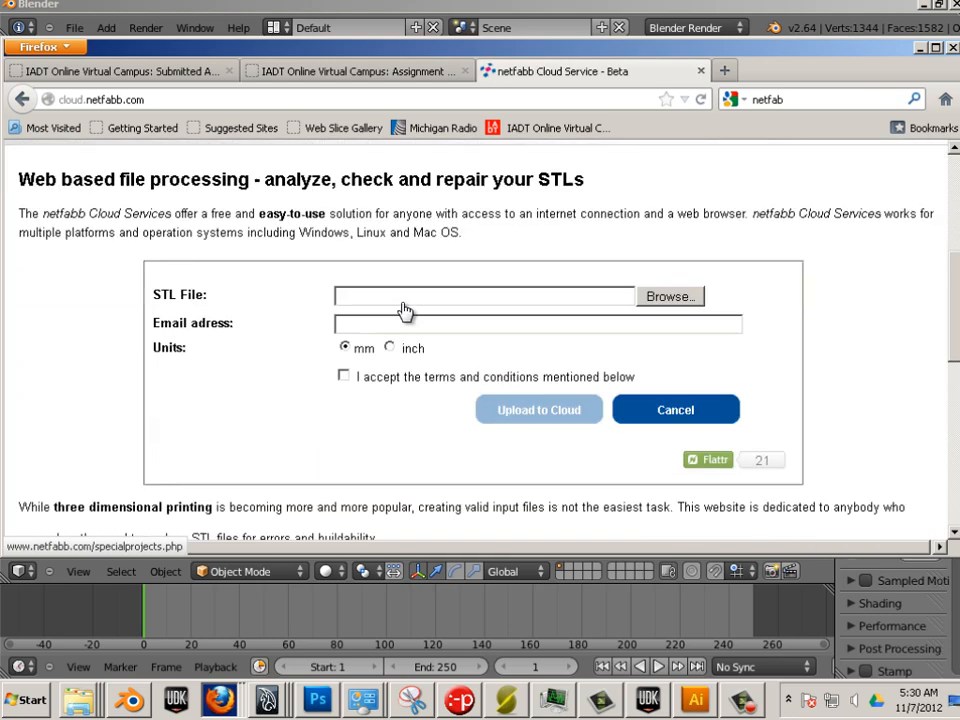
scroll(405, 316, up, 2)
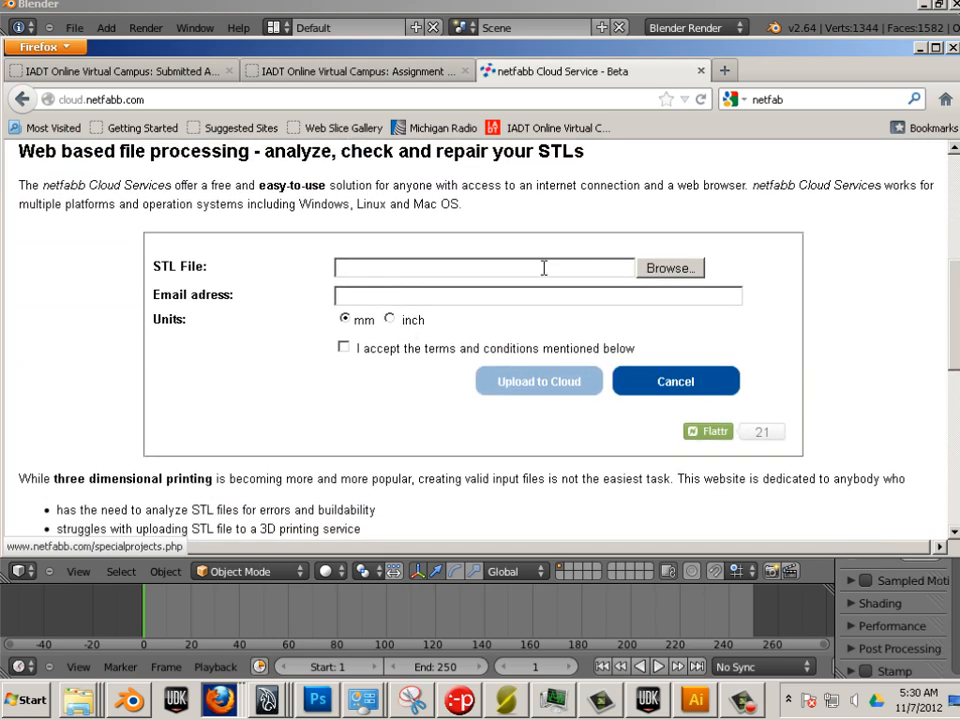
Step: Choose batman2.stl from the logos folder on the Desktop as the STL file for upload
click(664, 269)
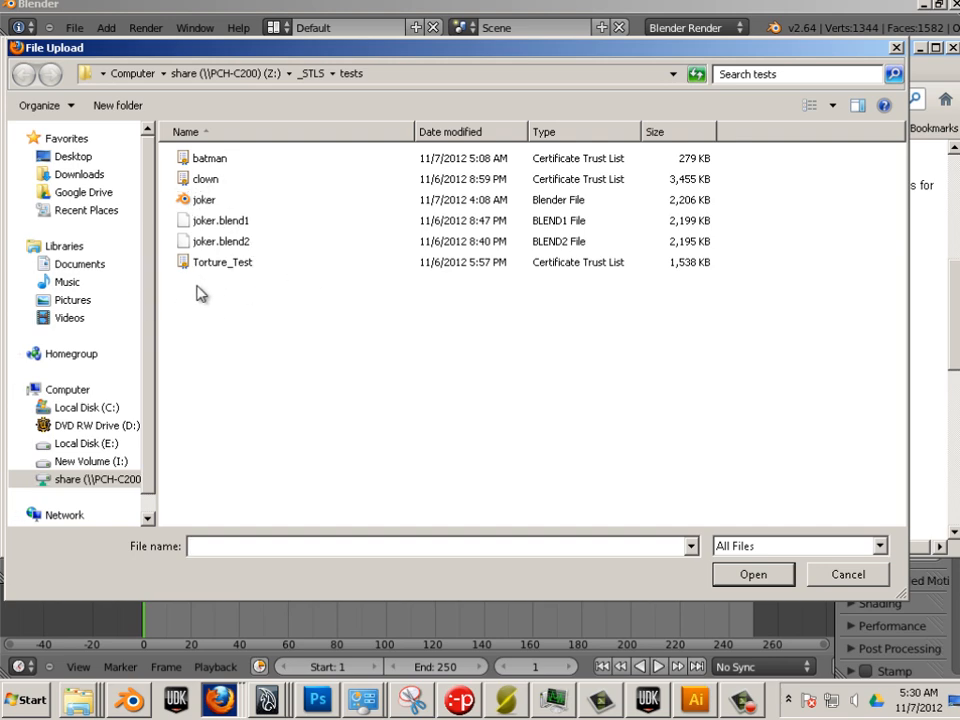
click(70, 157)
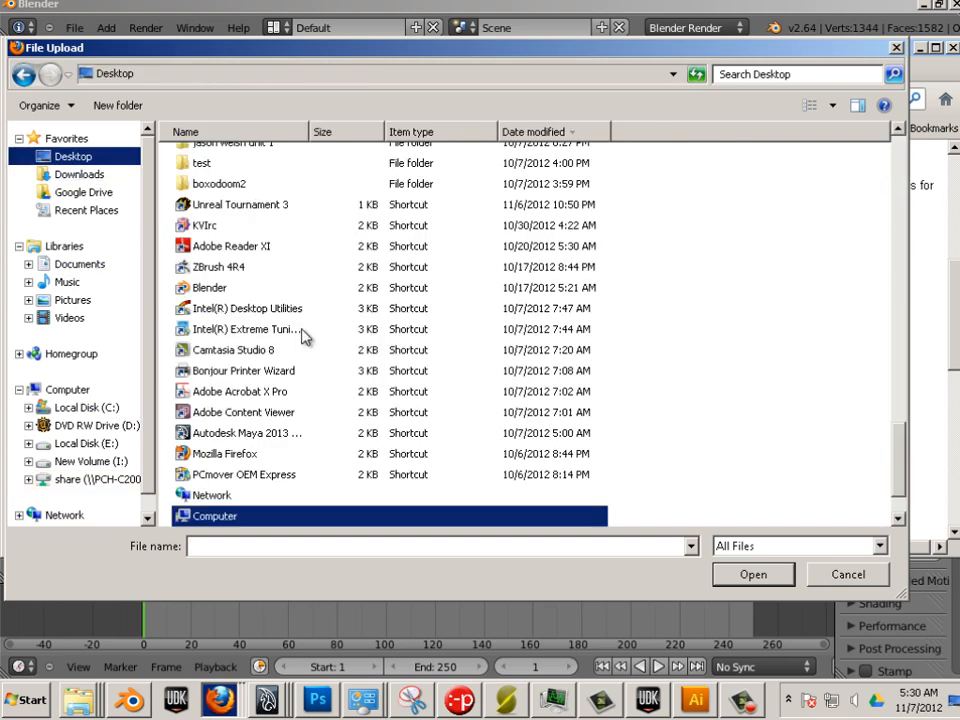
click(304, 271)
scroll(285, 287, up, 3)
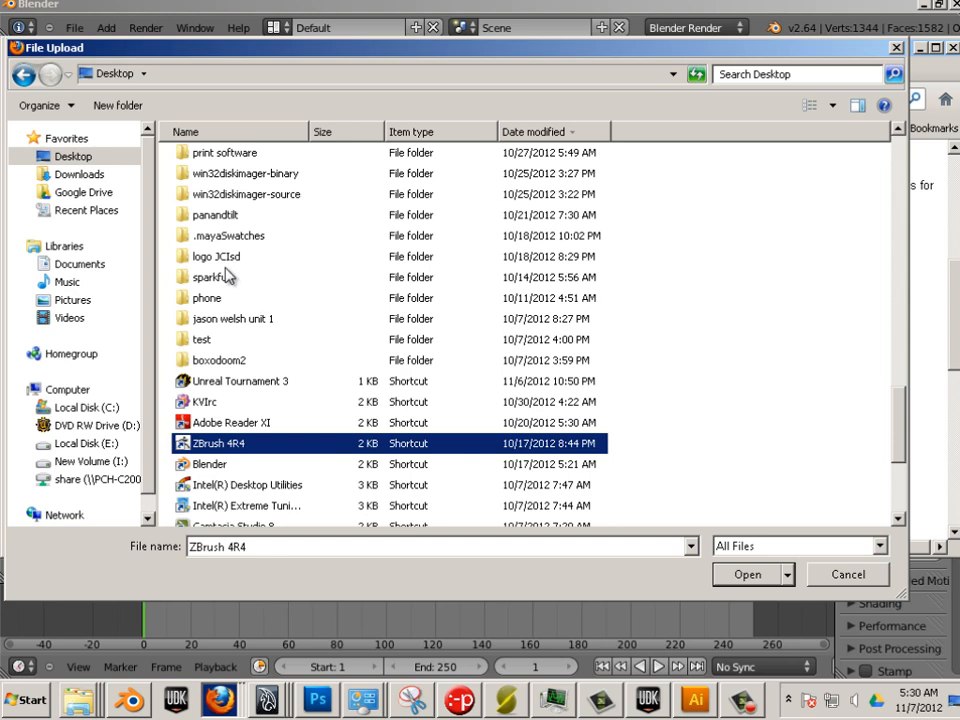
scroll(228, 275, up, 2)
scroll(240, 270, up, 1)
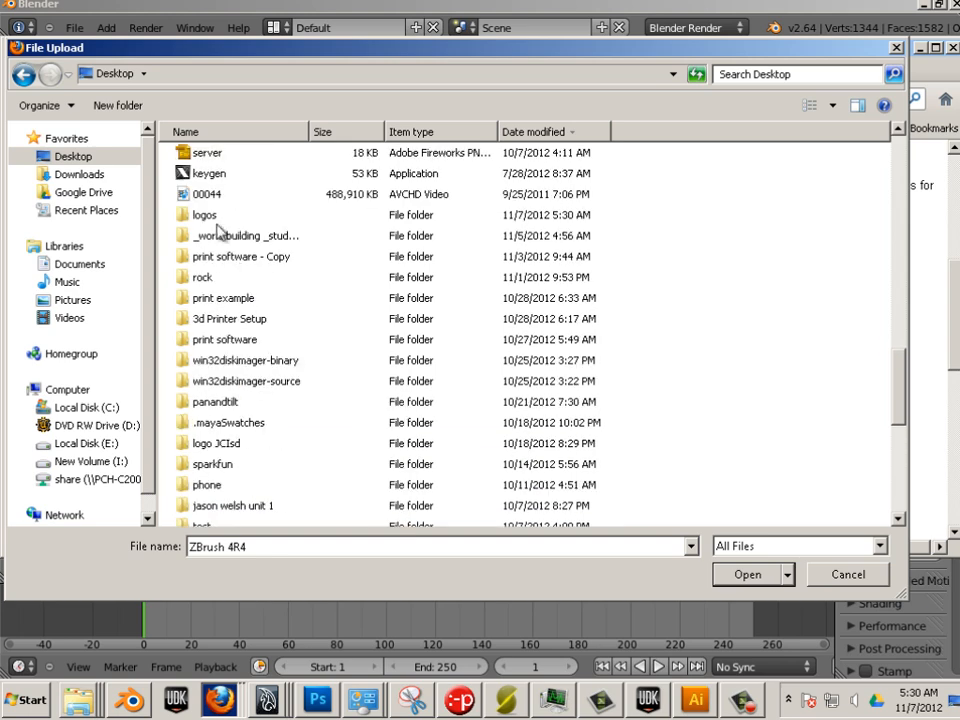
double_click(215, 216)
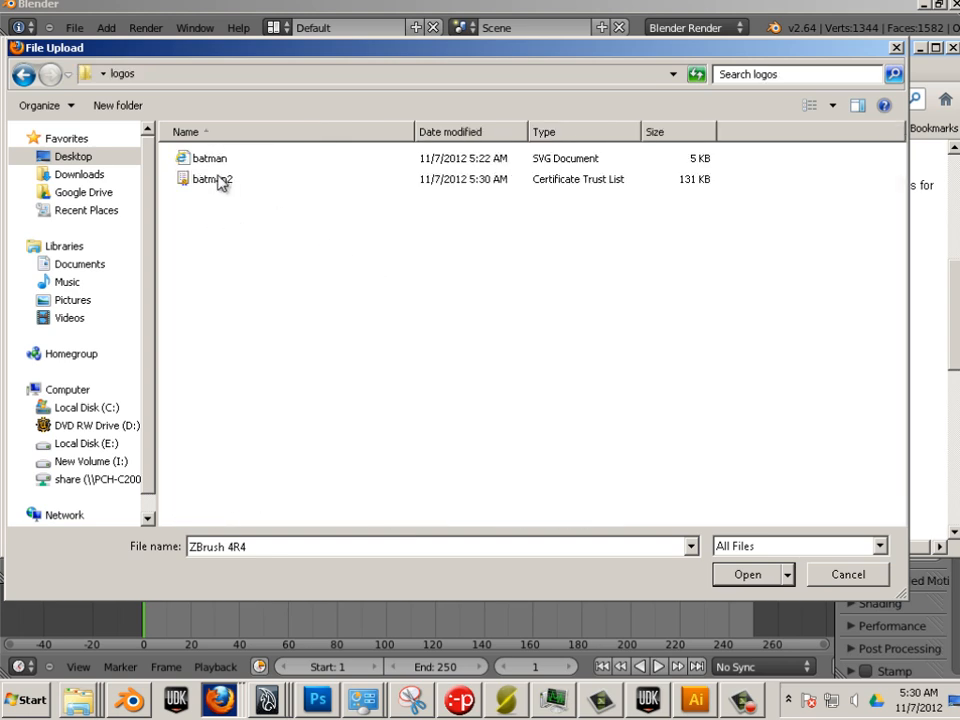
click(210, 185)
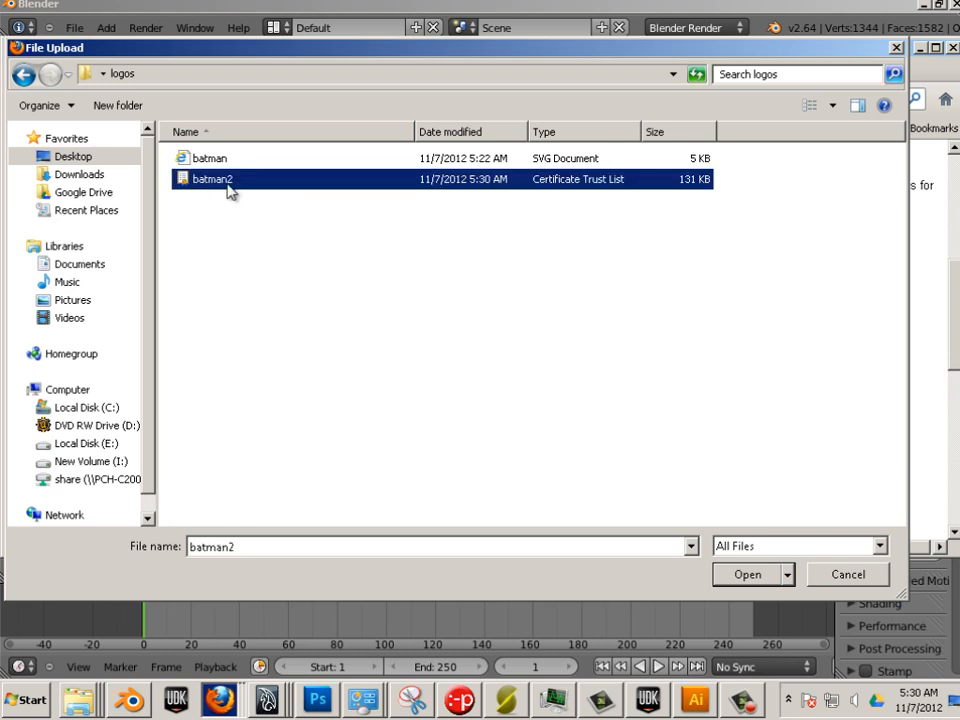
double_click(579, 180)
Step: Fill in the contact's e-mail address, accept the terms and conditions, and upload the STL file to the cloud
click(430, 291)
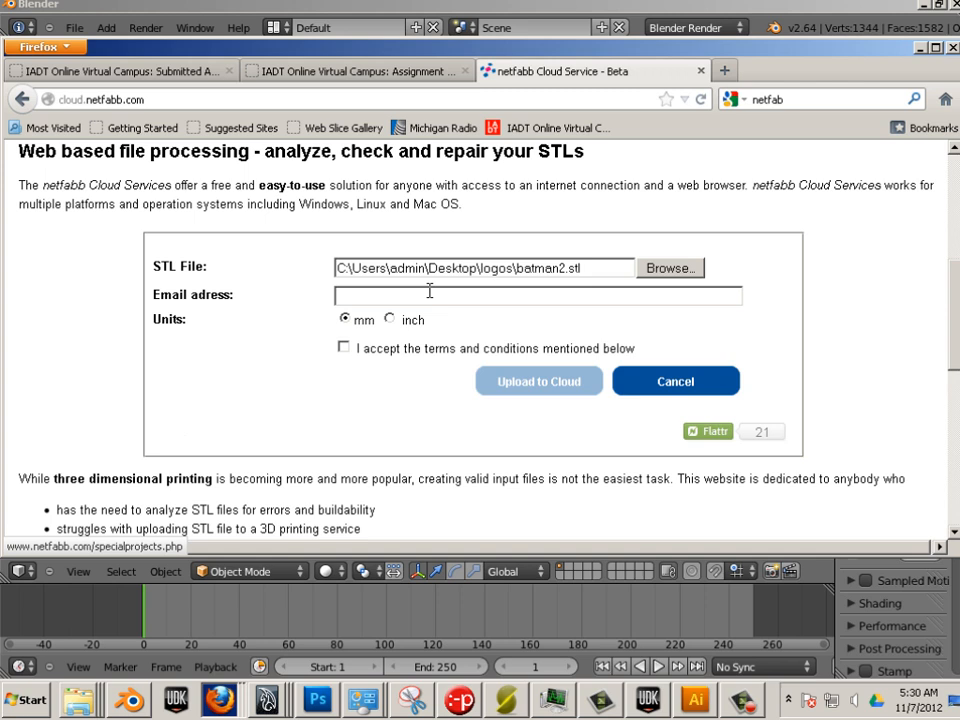
text(j)
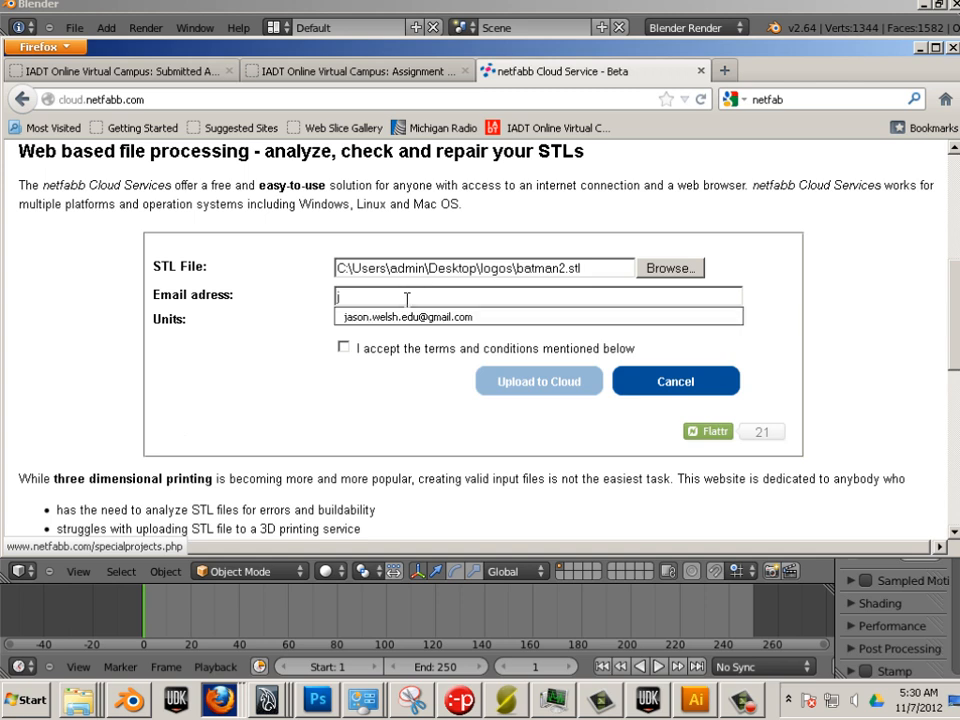
click(407, 316)
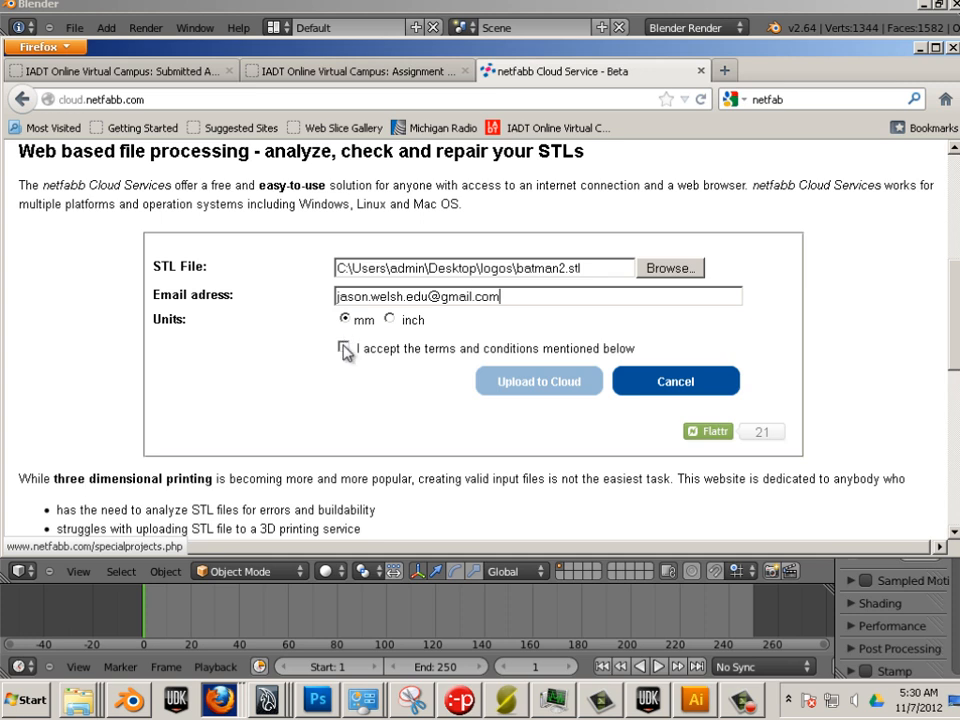
click(344, 349)
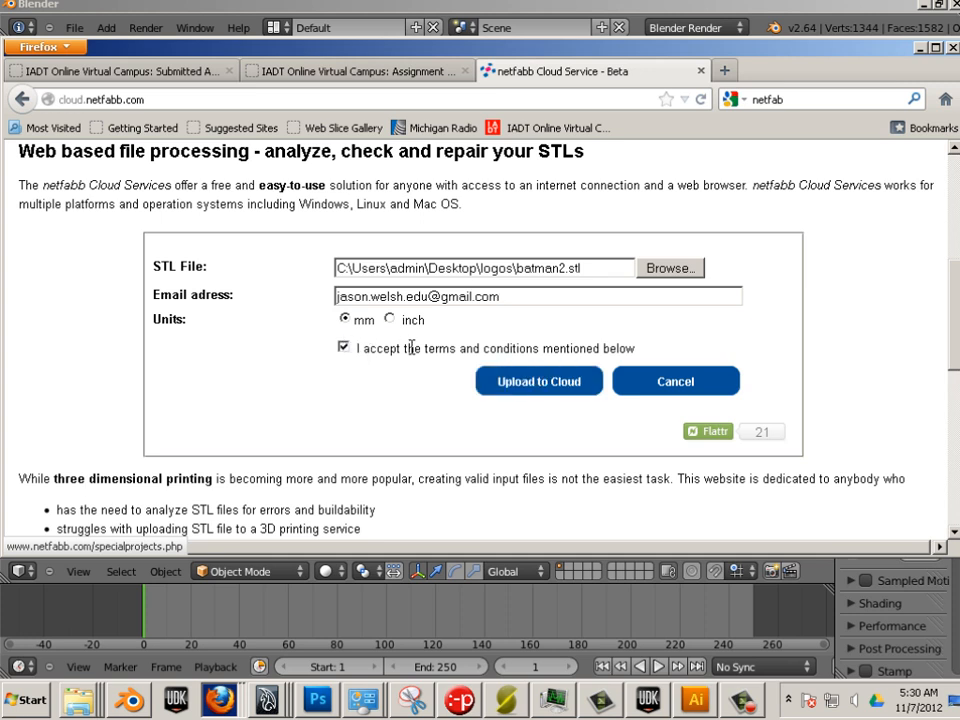
click(543, 388)
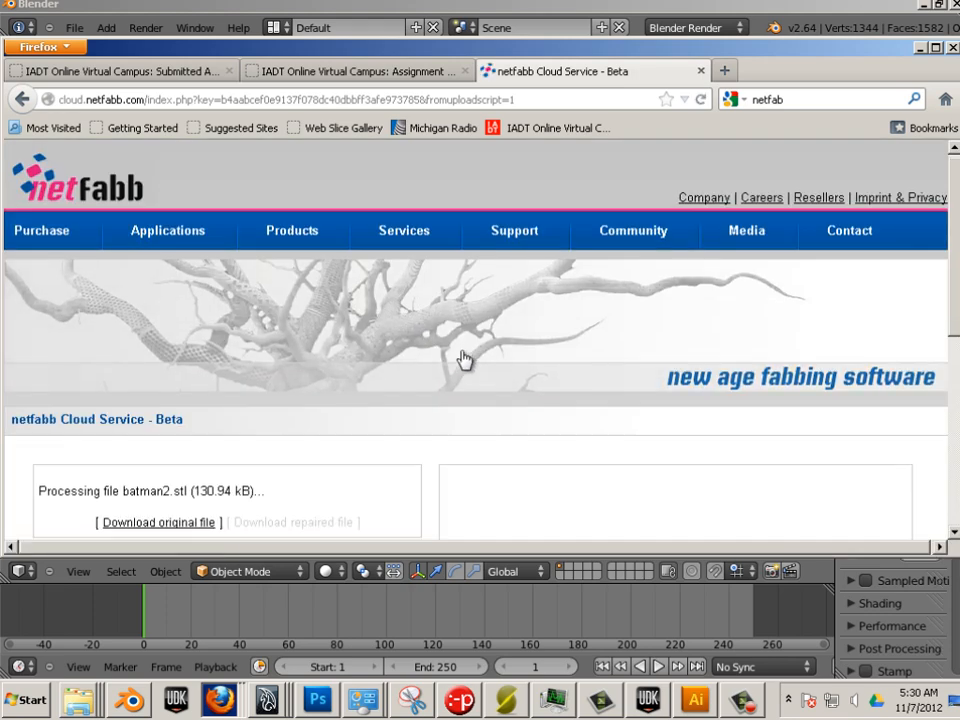
Step: Examine the repair and rendering status of batman2.stl, its download links and the preview of the model
scroll(440, 335, down, 4)
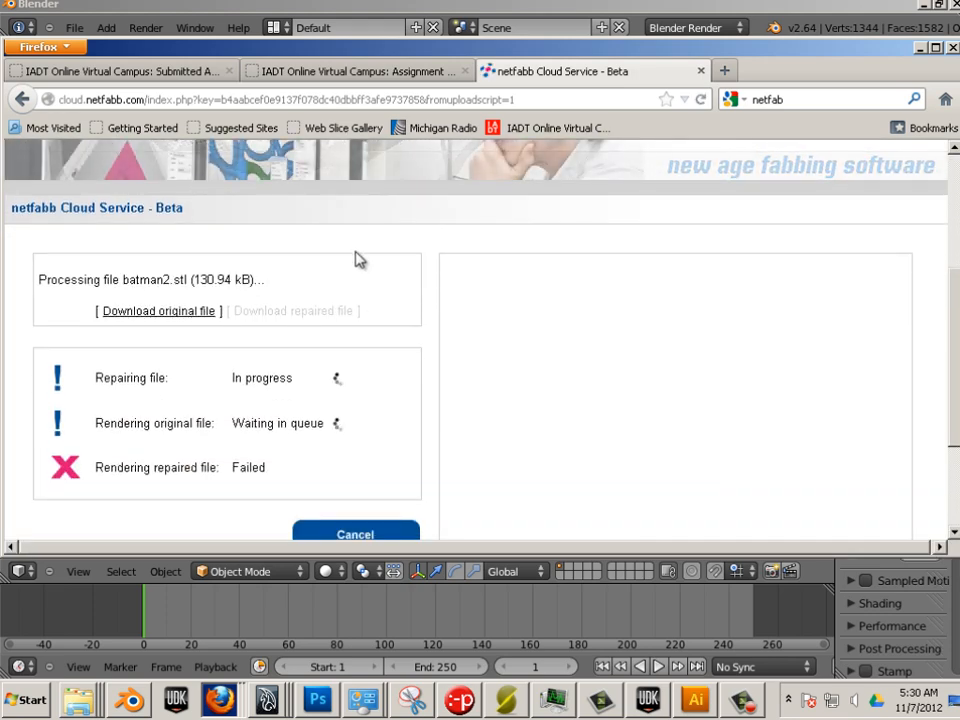
scroll(356, 259, up, 4)
mouse_move(261, 242)
scroll(386, 240, down, 7)
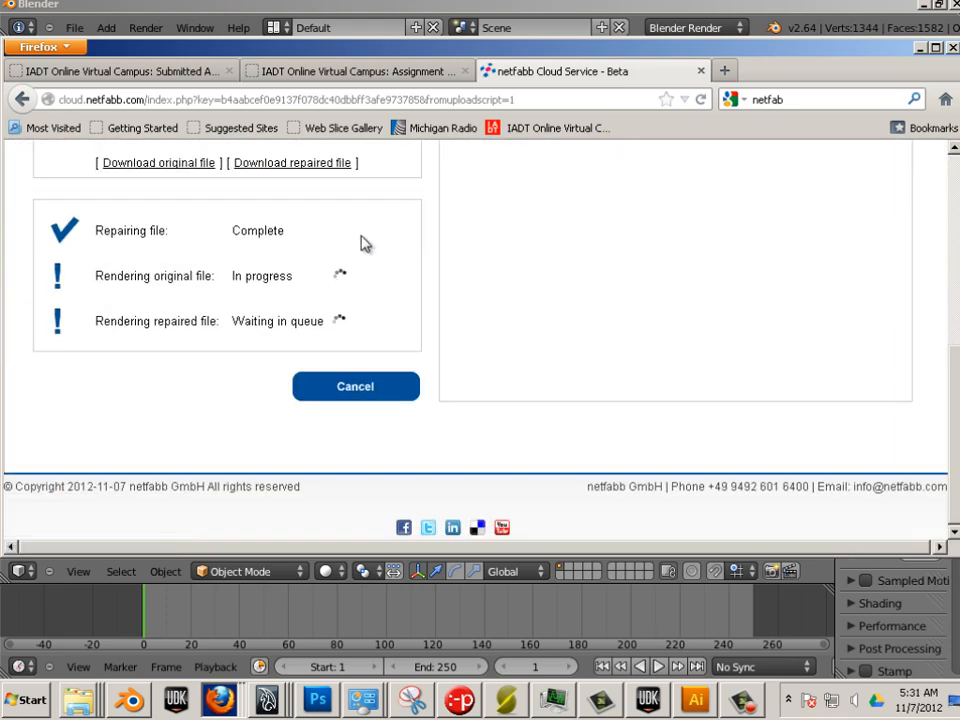
scroll(364, 242, up, 4)
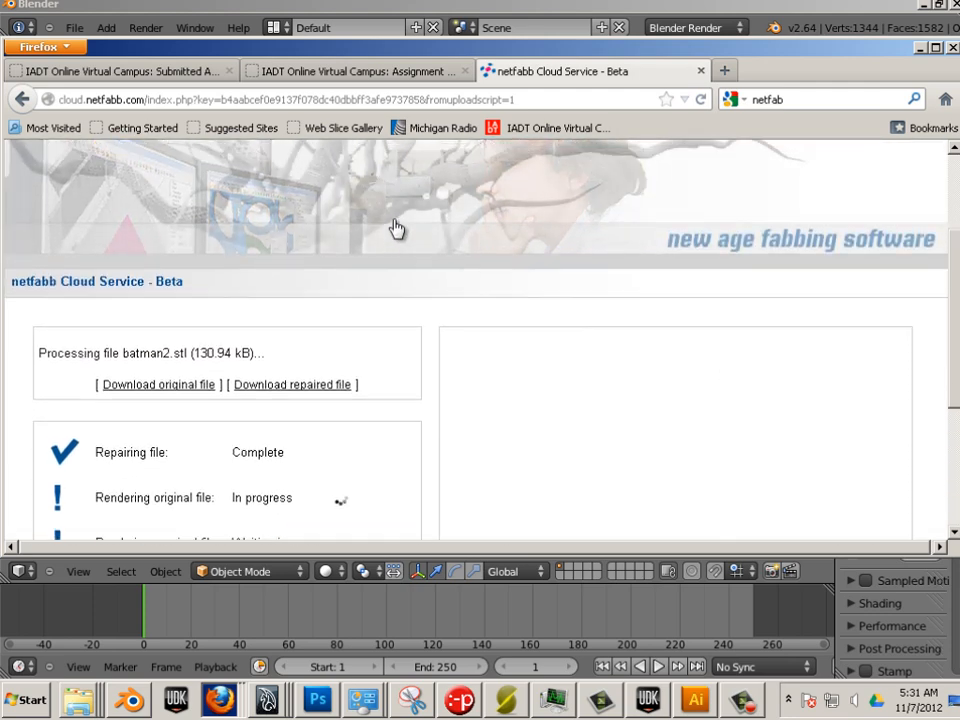
scroll(396, 229, up, 2)
mouse_move(422, 229)
scroll(415, 245, down, 4)
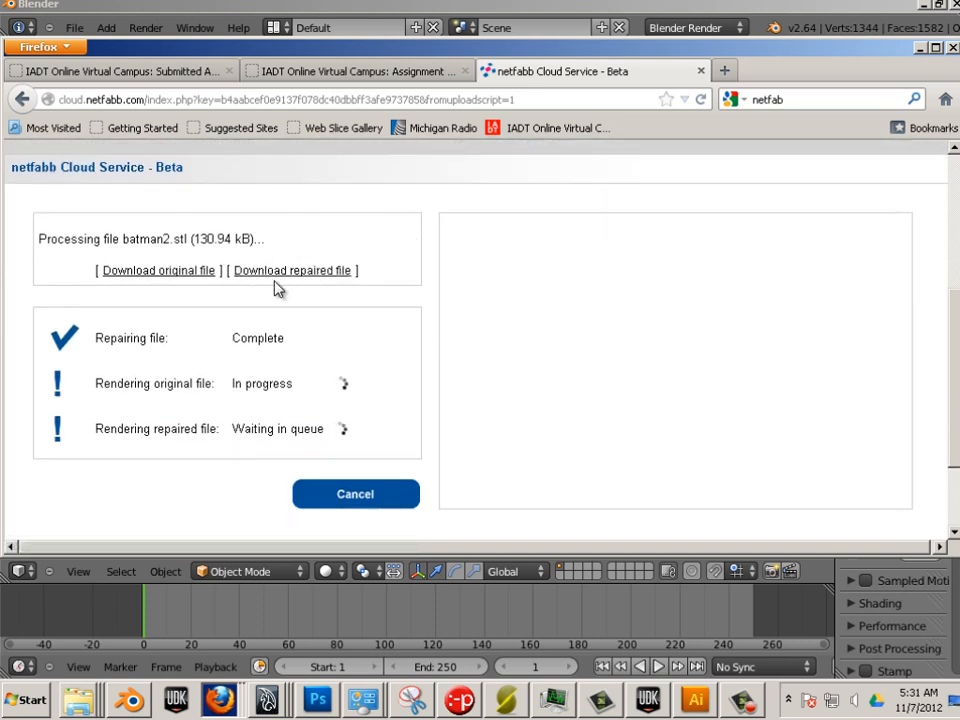
scroll(240, 283, up, 2)
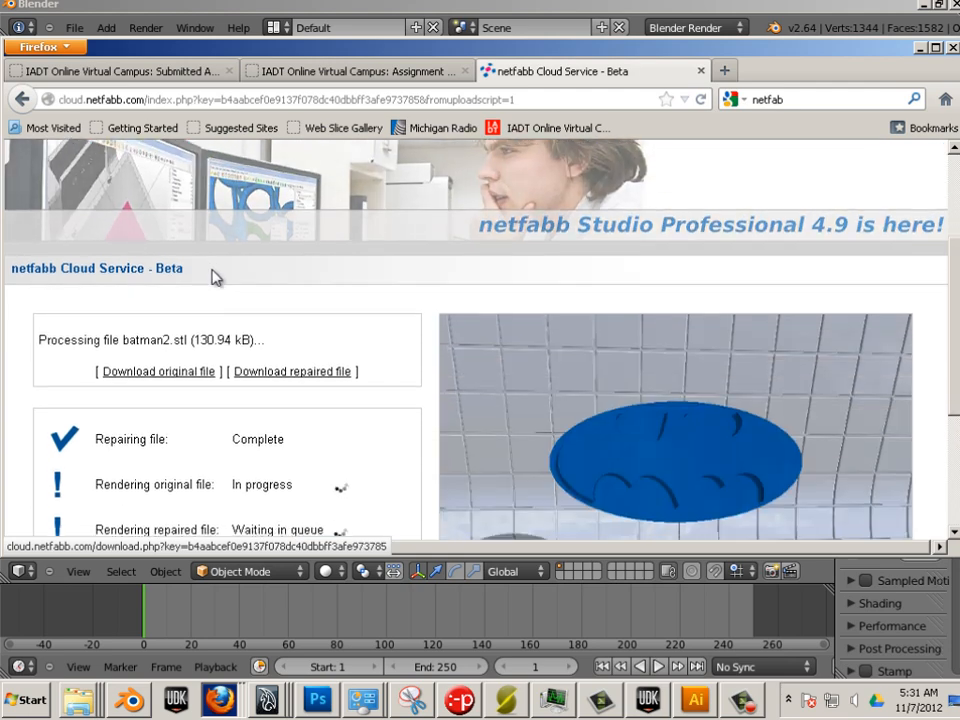
scroll(255, 292, down, 4)
scroll(253, 248, up, 4)
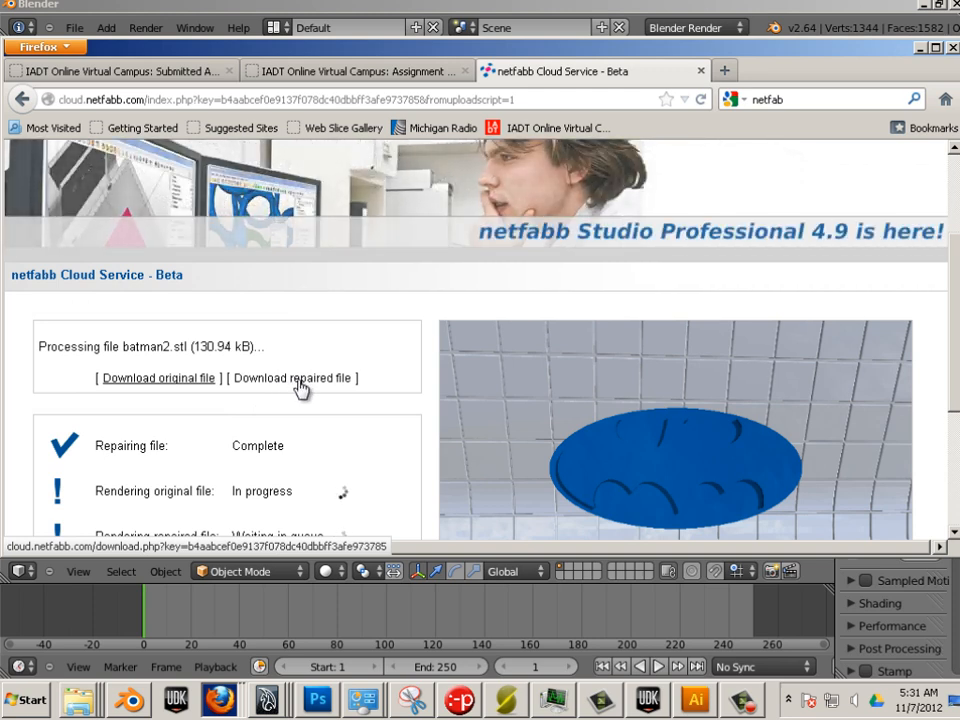
Step: Download the repaired STL and save it in the Desktop logos folder as batman2, replacing the existing file
click(277, 385)
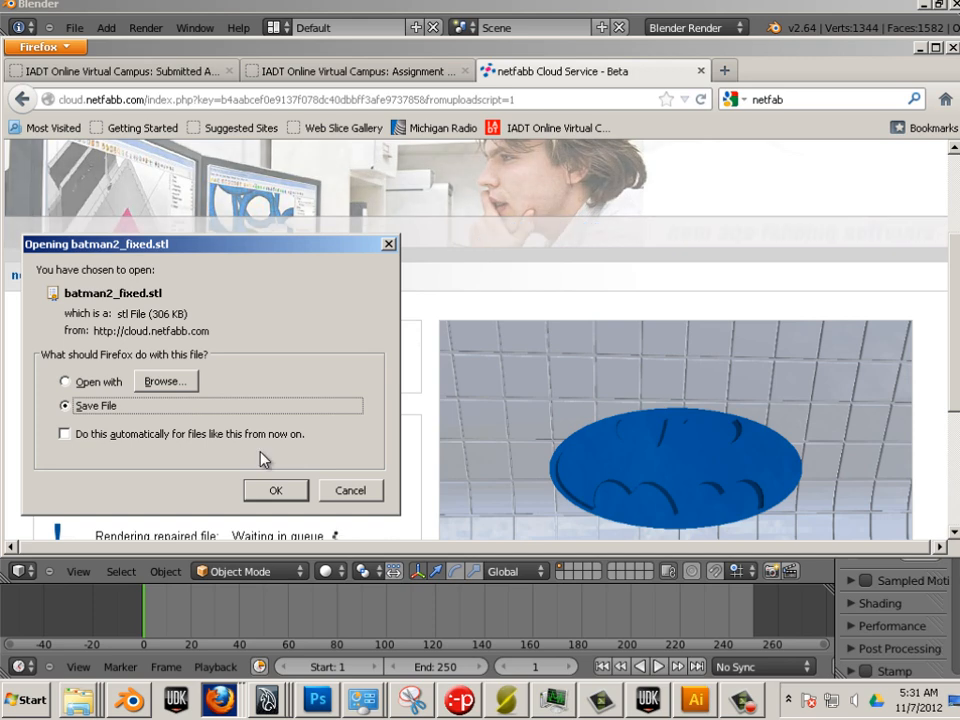
click(272, 489)
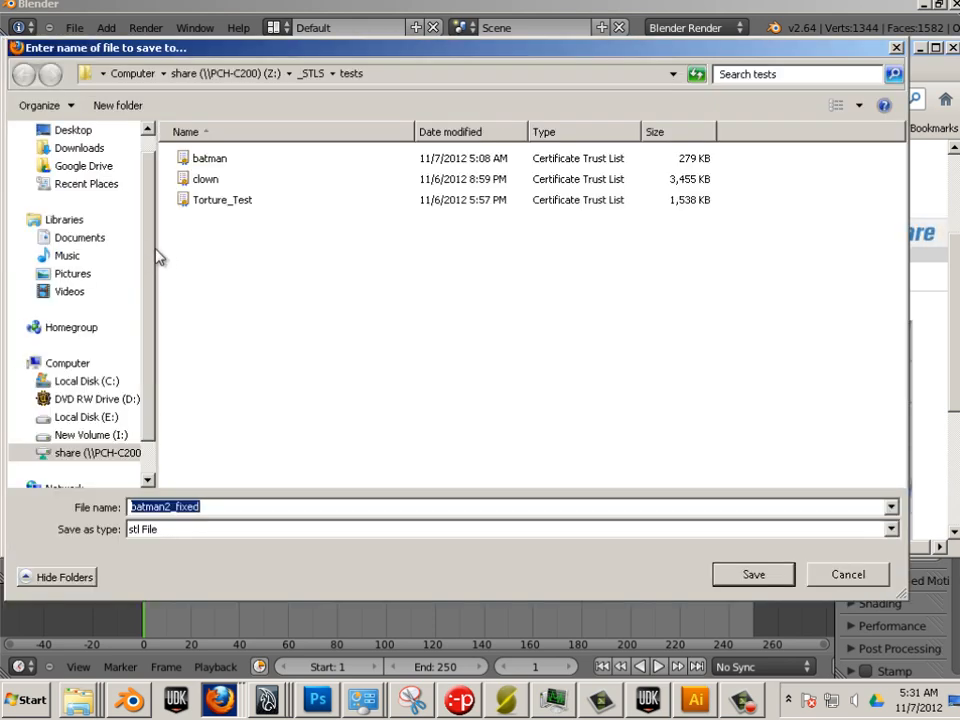
click(92, 130)
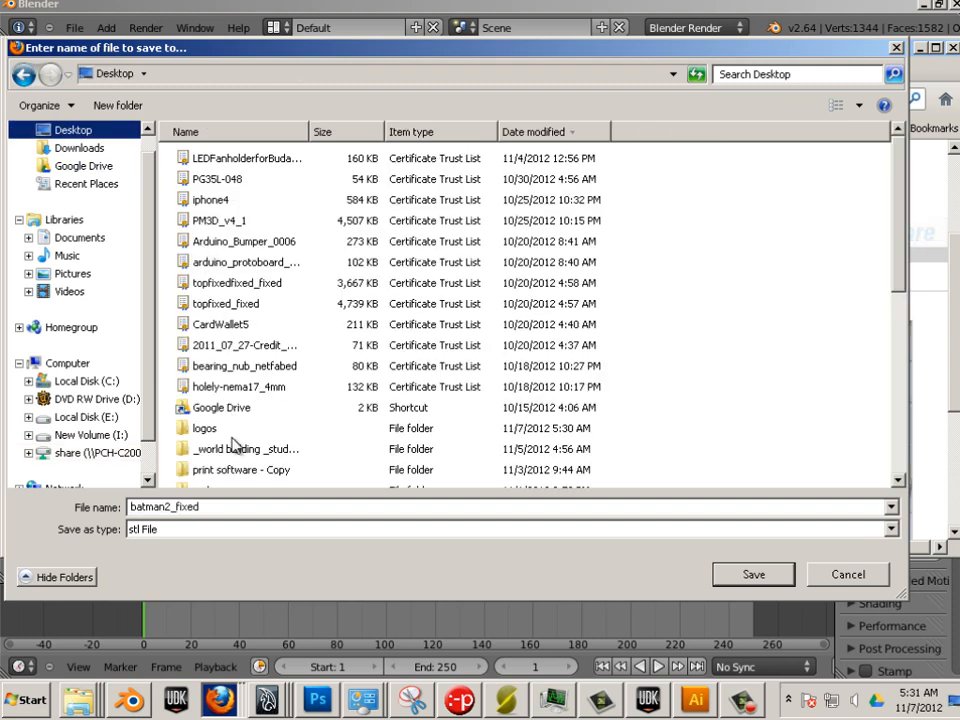
scroll(275, 378, down, 1)
double_click(205, 428)
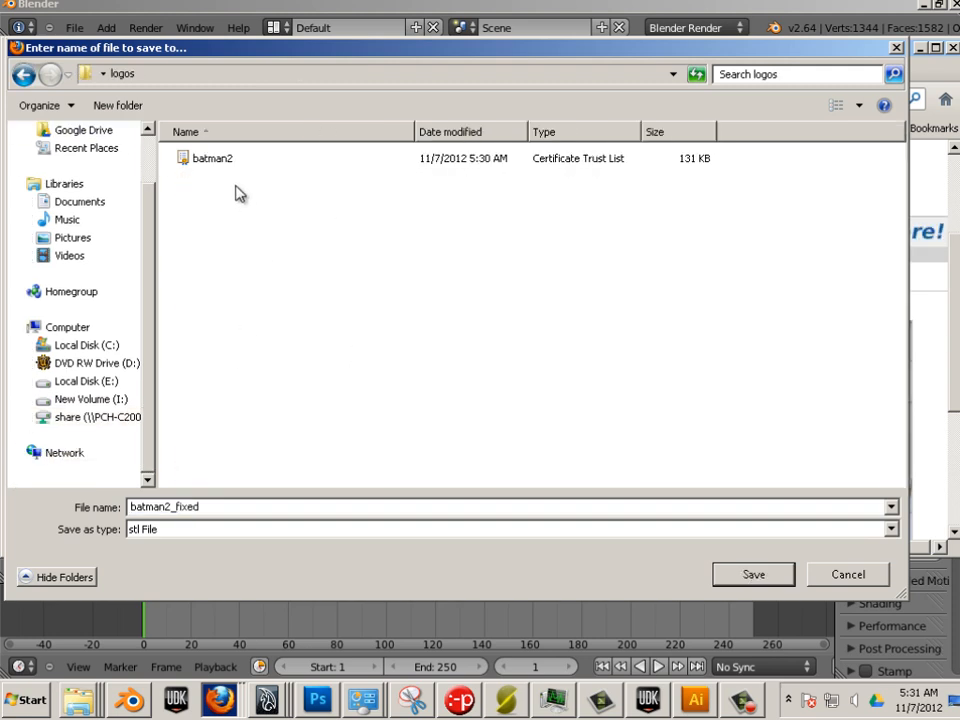
click(215, 160)
click(752, 573)
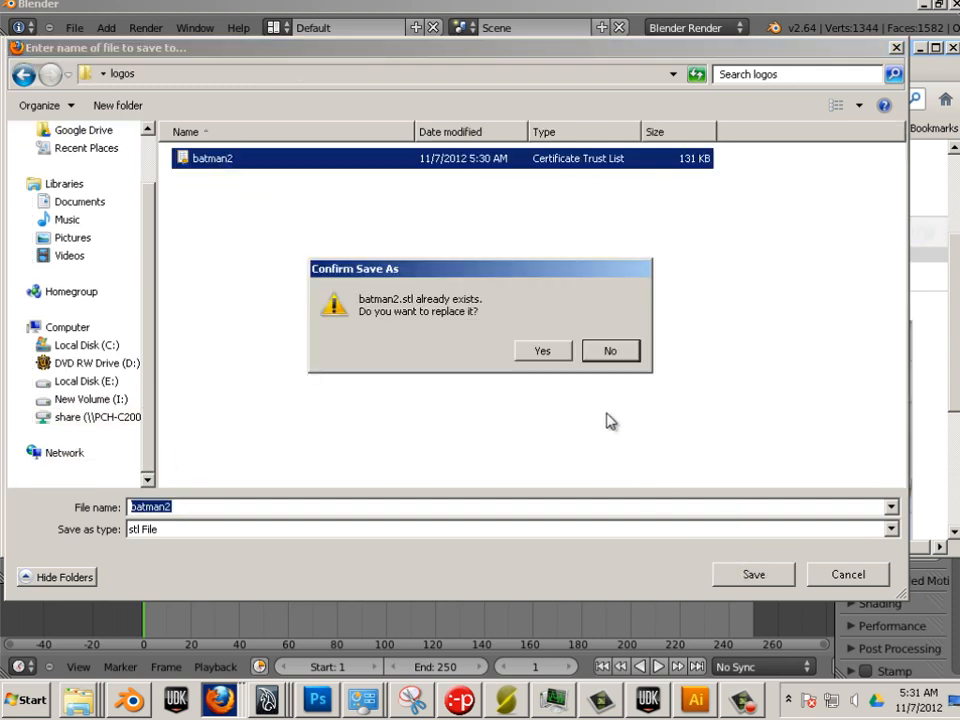
click(543, 351)
scroll(390, 343, down, 3)
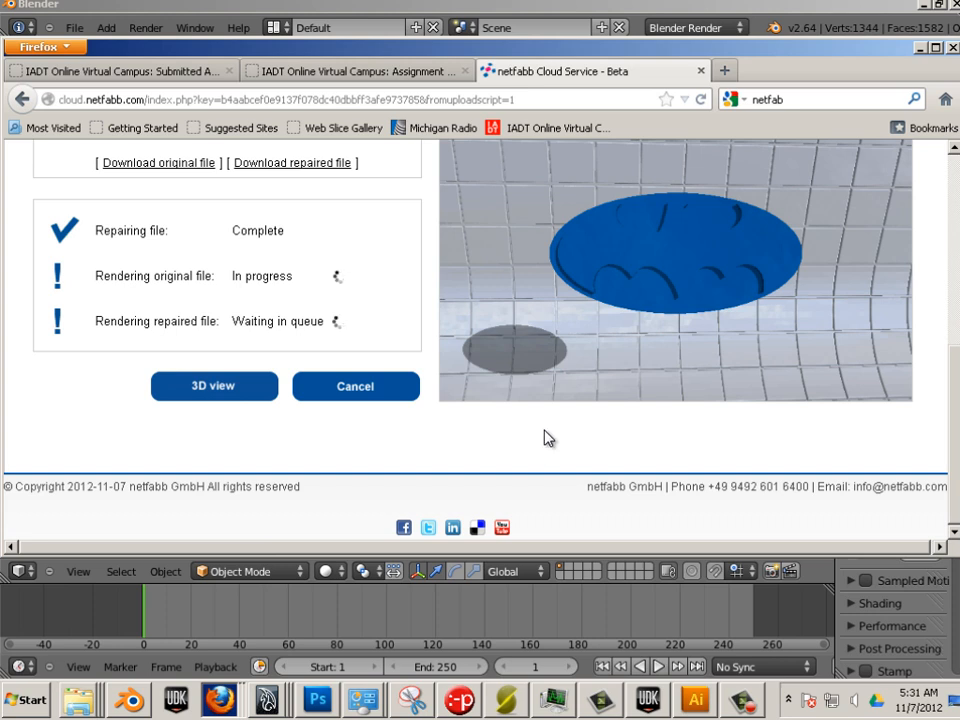
Step: Switch to Blender and raise the logo along the Z axis to a Z location of about 8.5
click(430, 14)
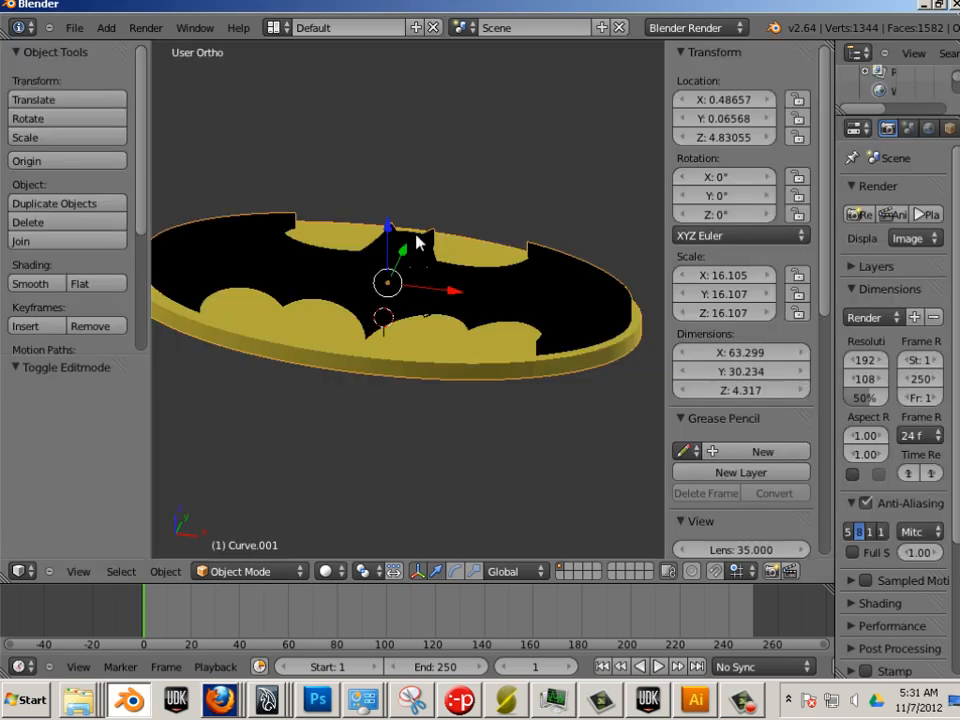
drag(386, 250, 386, 218)
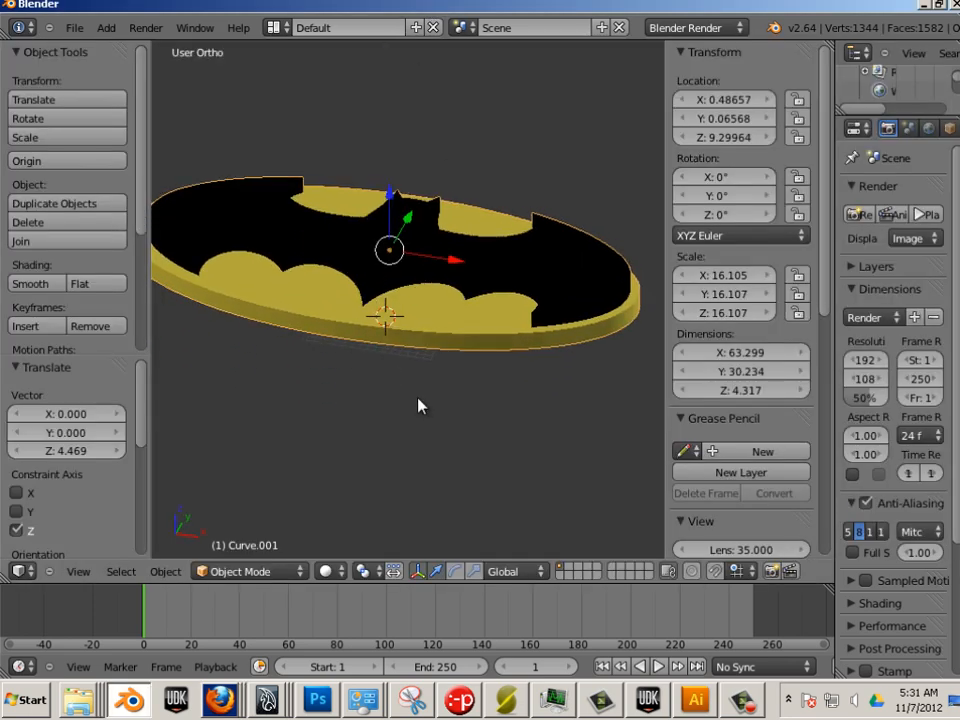
middle_drag(418, 403, 376, 186)
drag(378, 200, 381, 189)
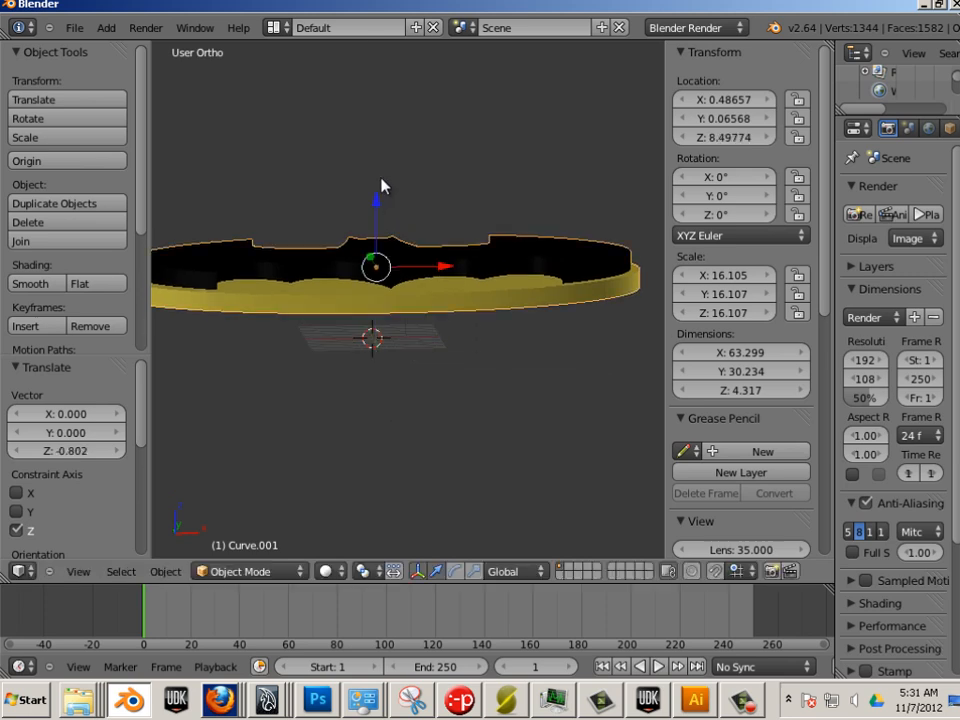
Step: Inspect the raised logo's face and side edge from several angles
middle_drag(381, 189, 440, 212)
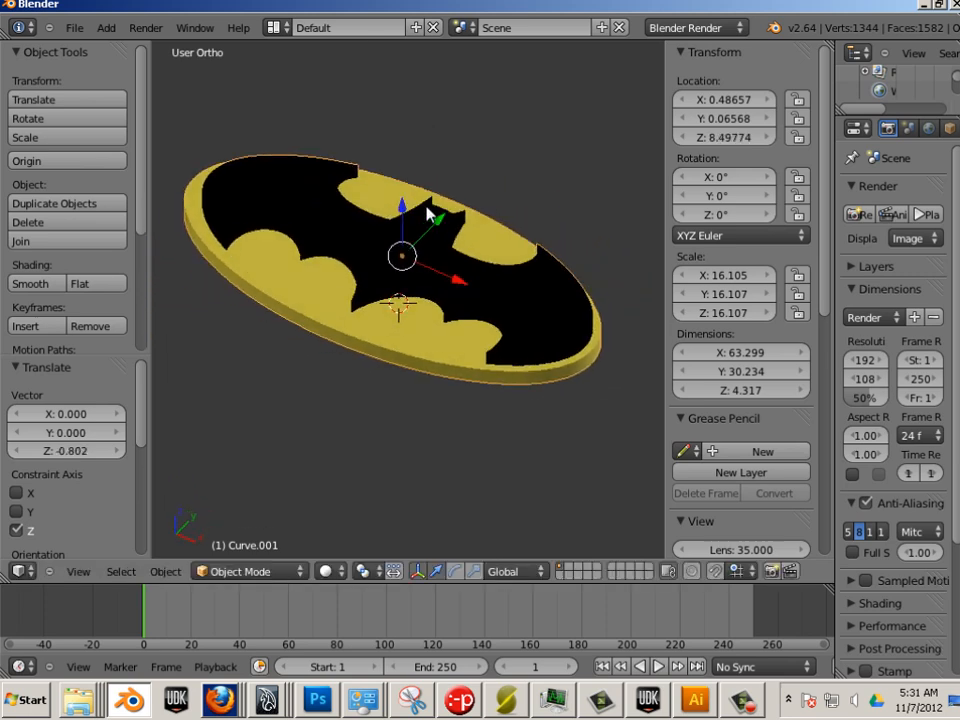
scroll(368, 364, up, 2)
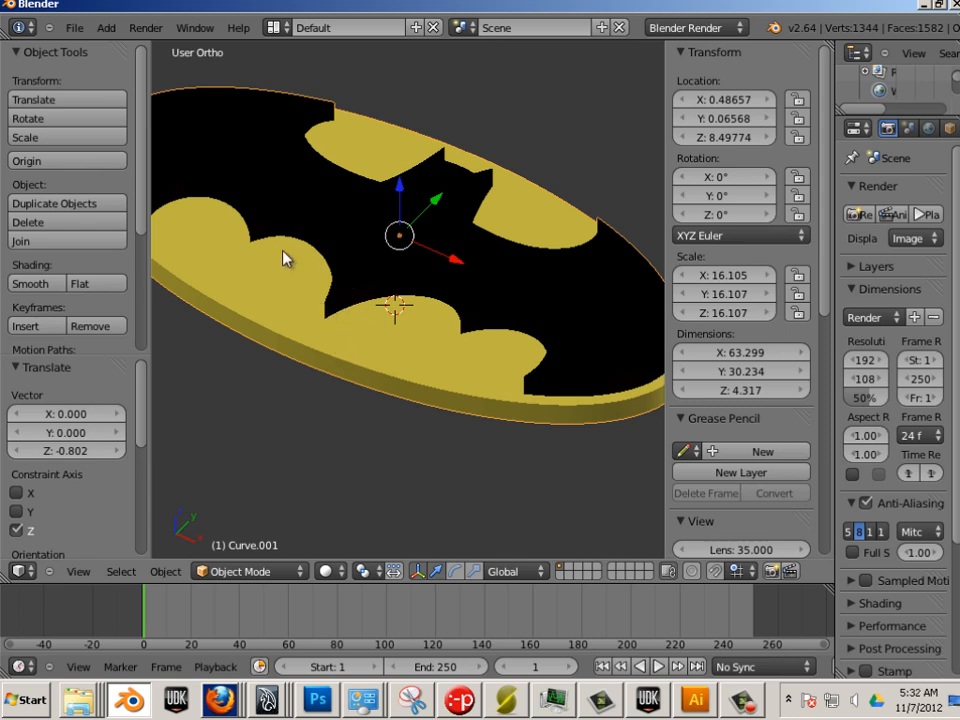
middle_drag(283, 257, 454, 378)
scroll(546, 404, down, 3)
scroll(454, 378, up, 1)
scroll(454, 386, up, 1)
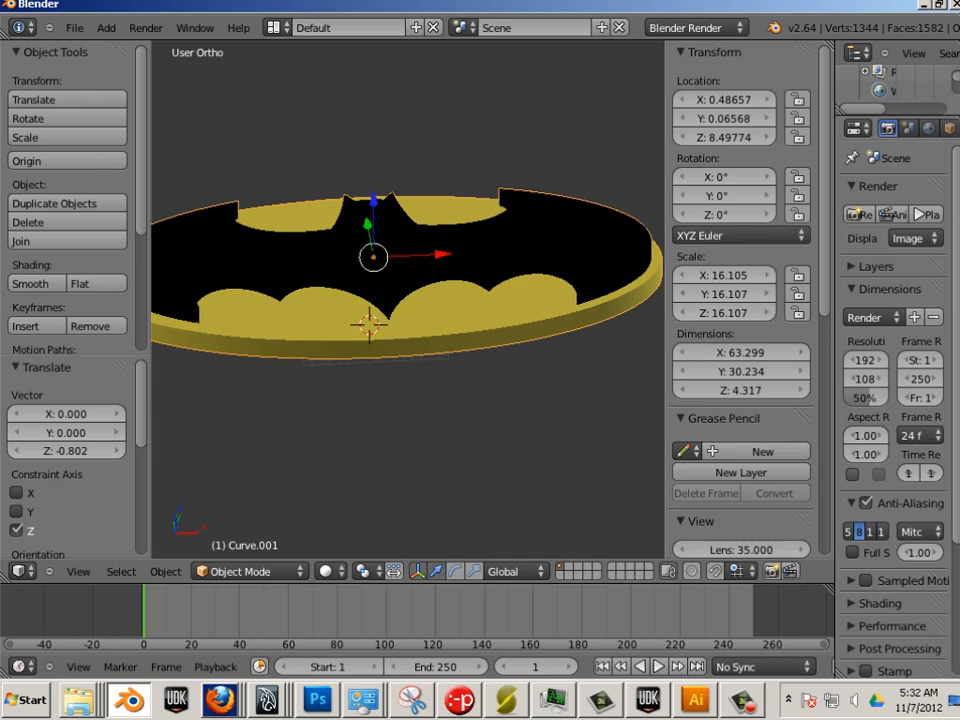